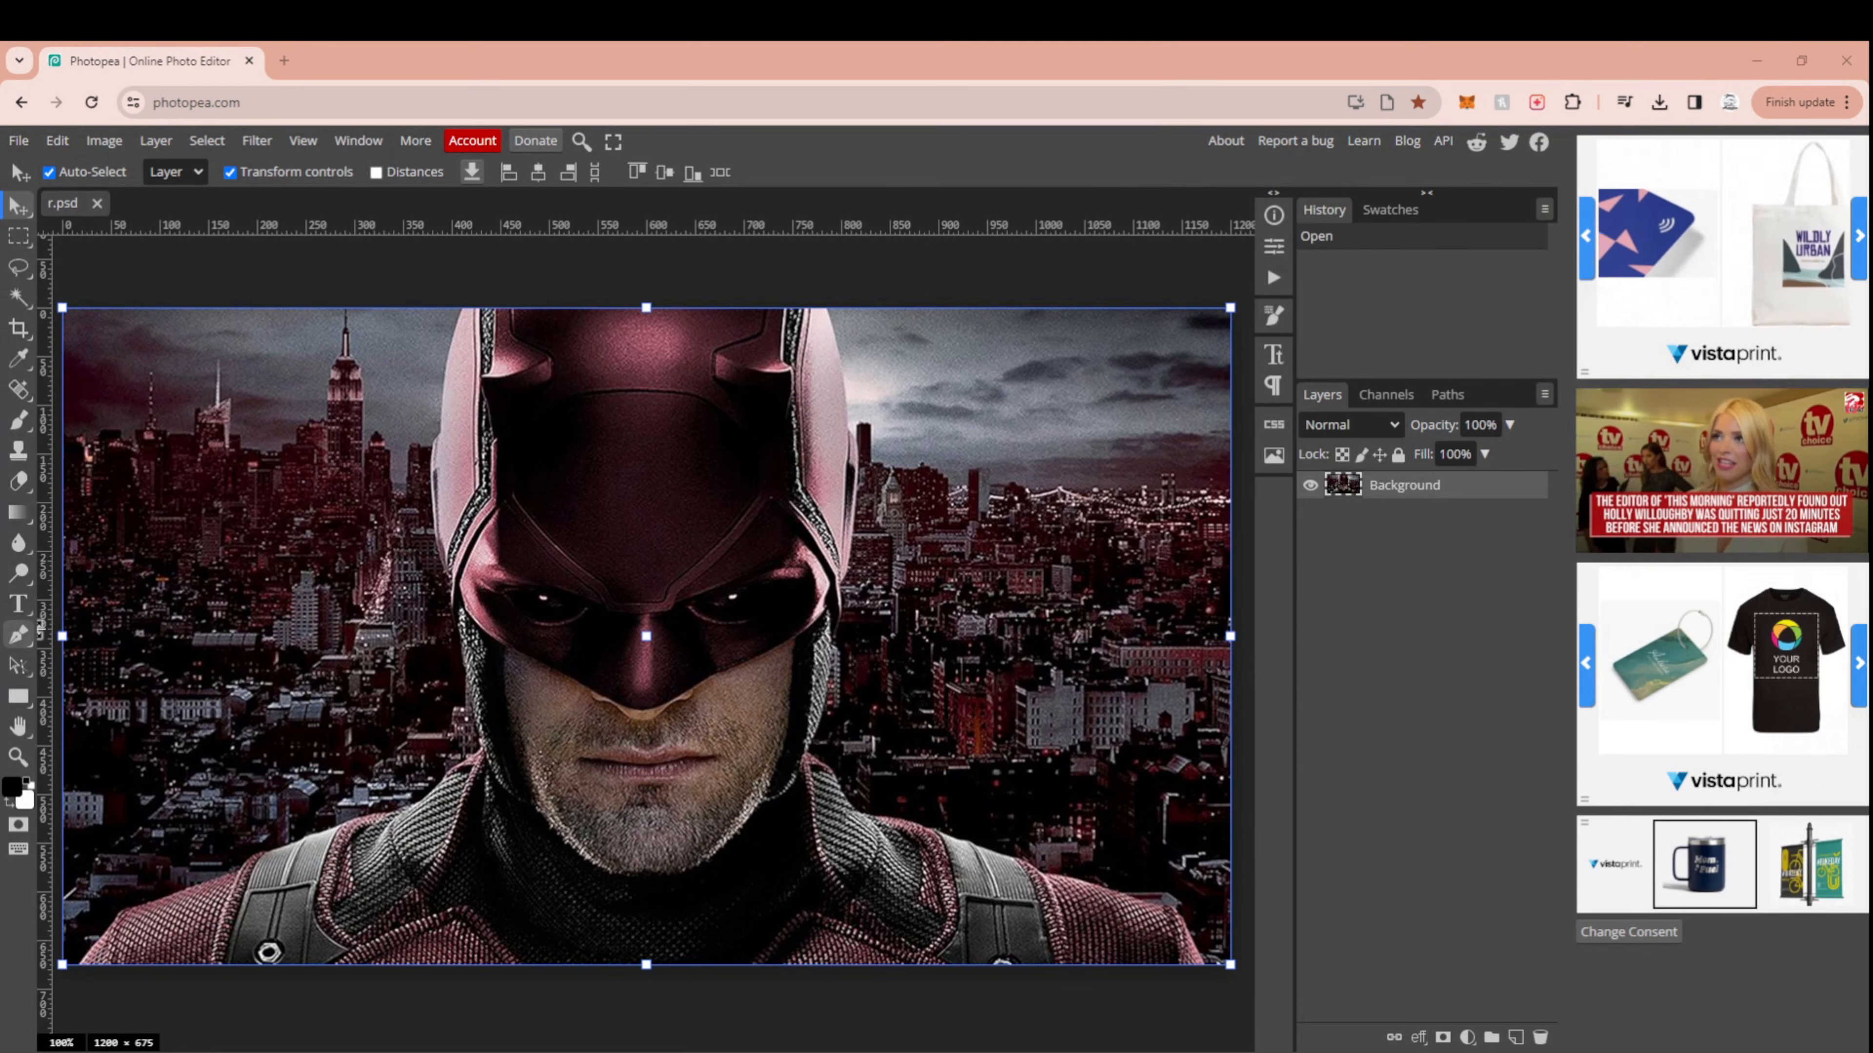
Step: Set the Pen tool to Shape mode with a white fill
click(19, 635)
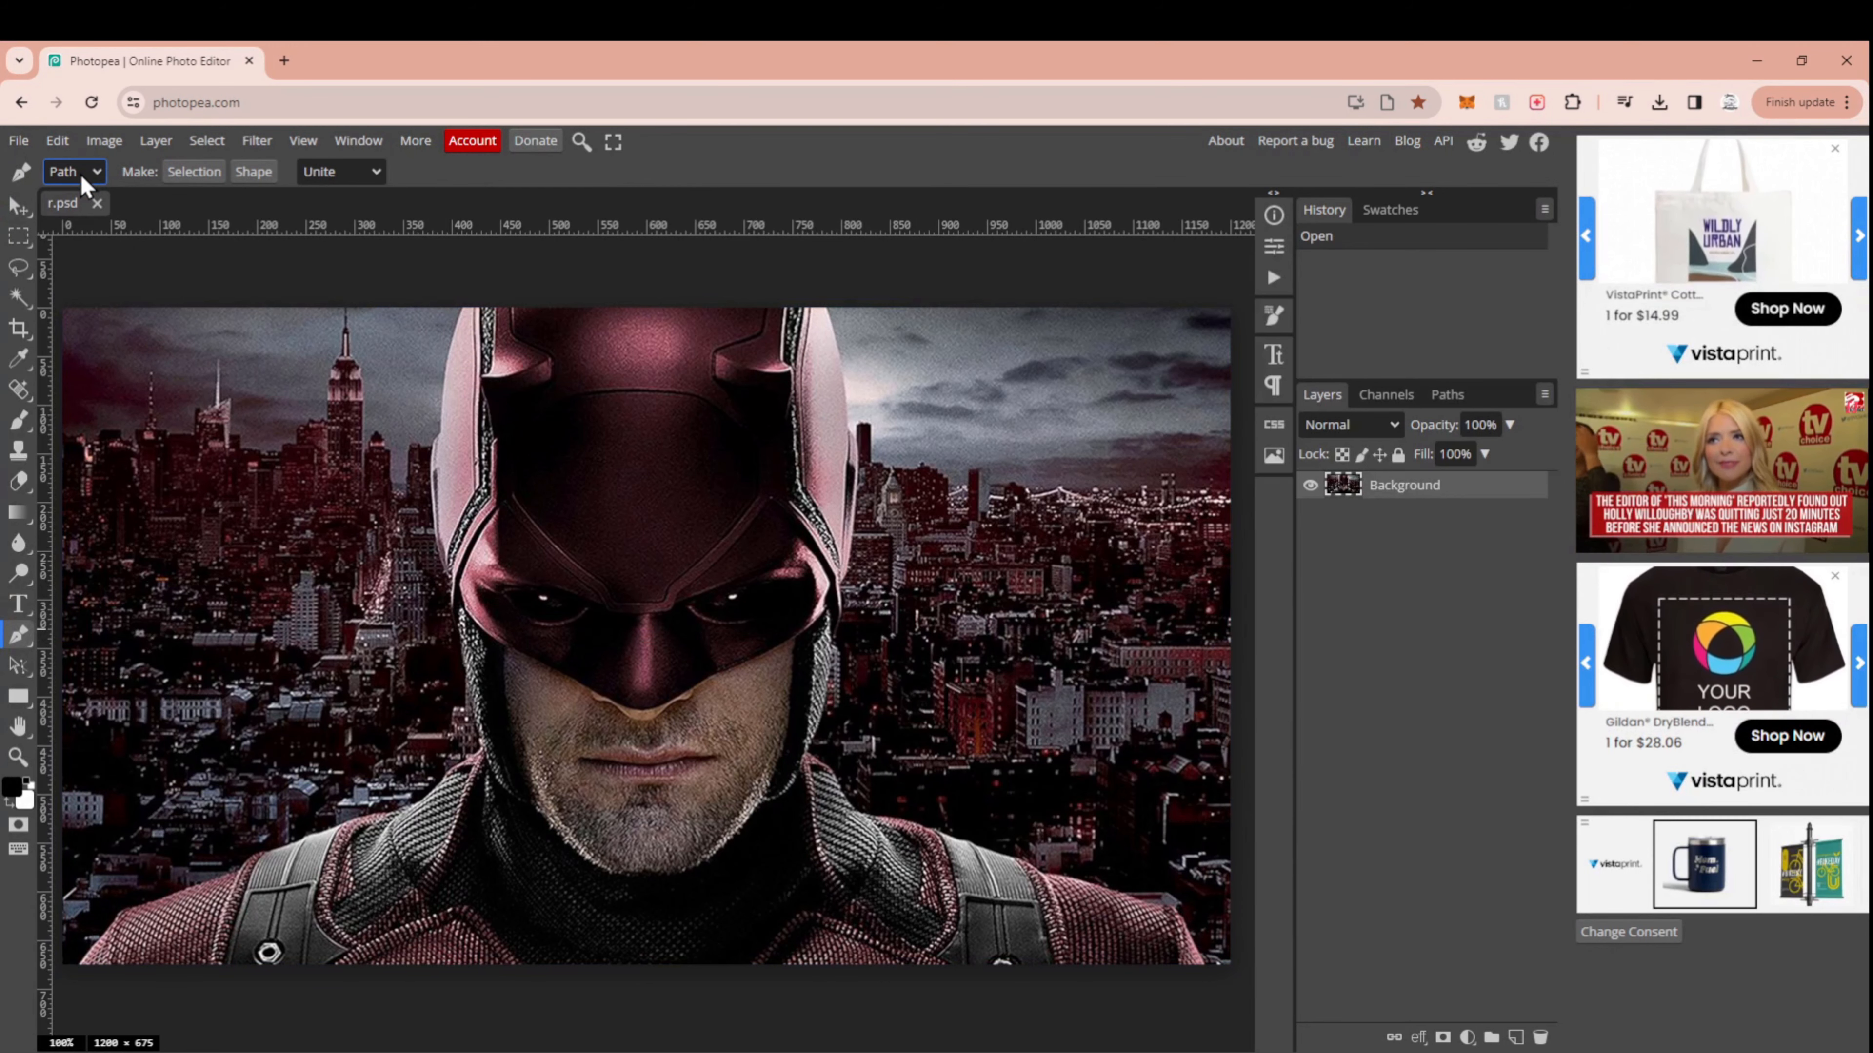
click(90, 204)
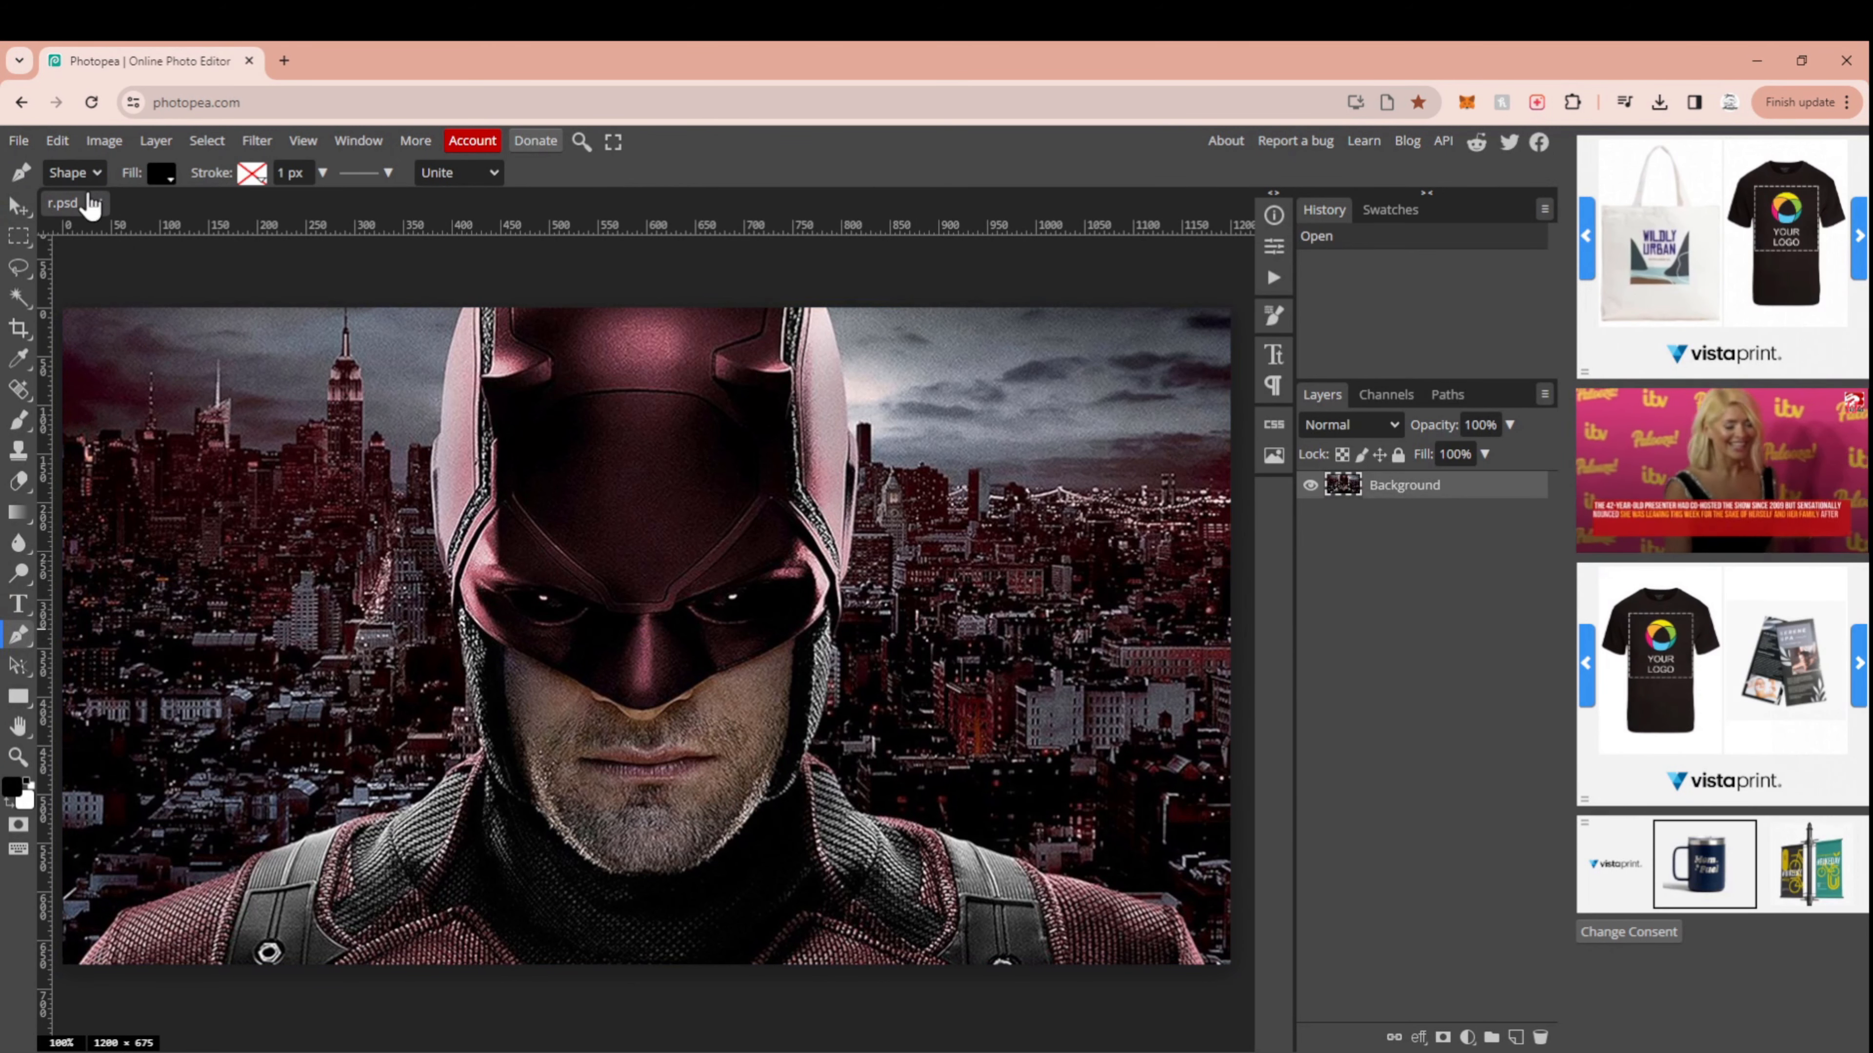
click(161, 174)
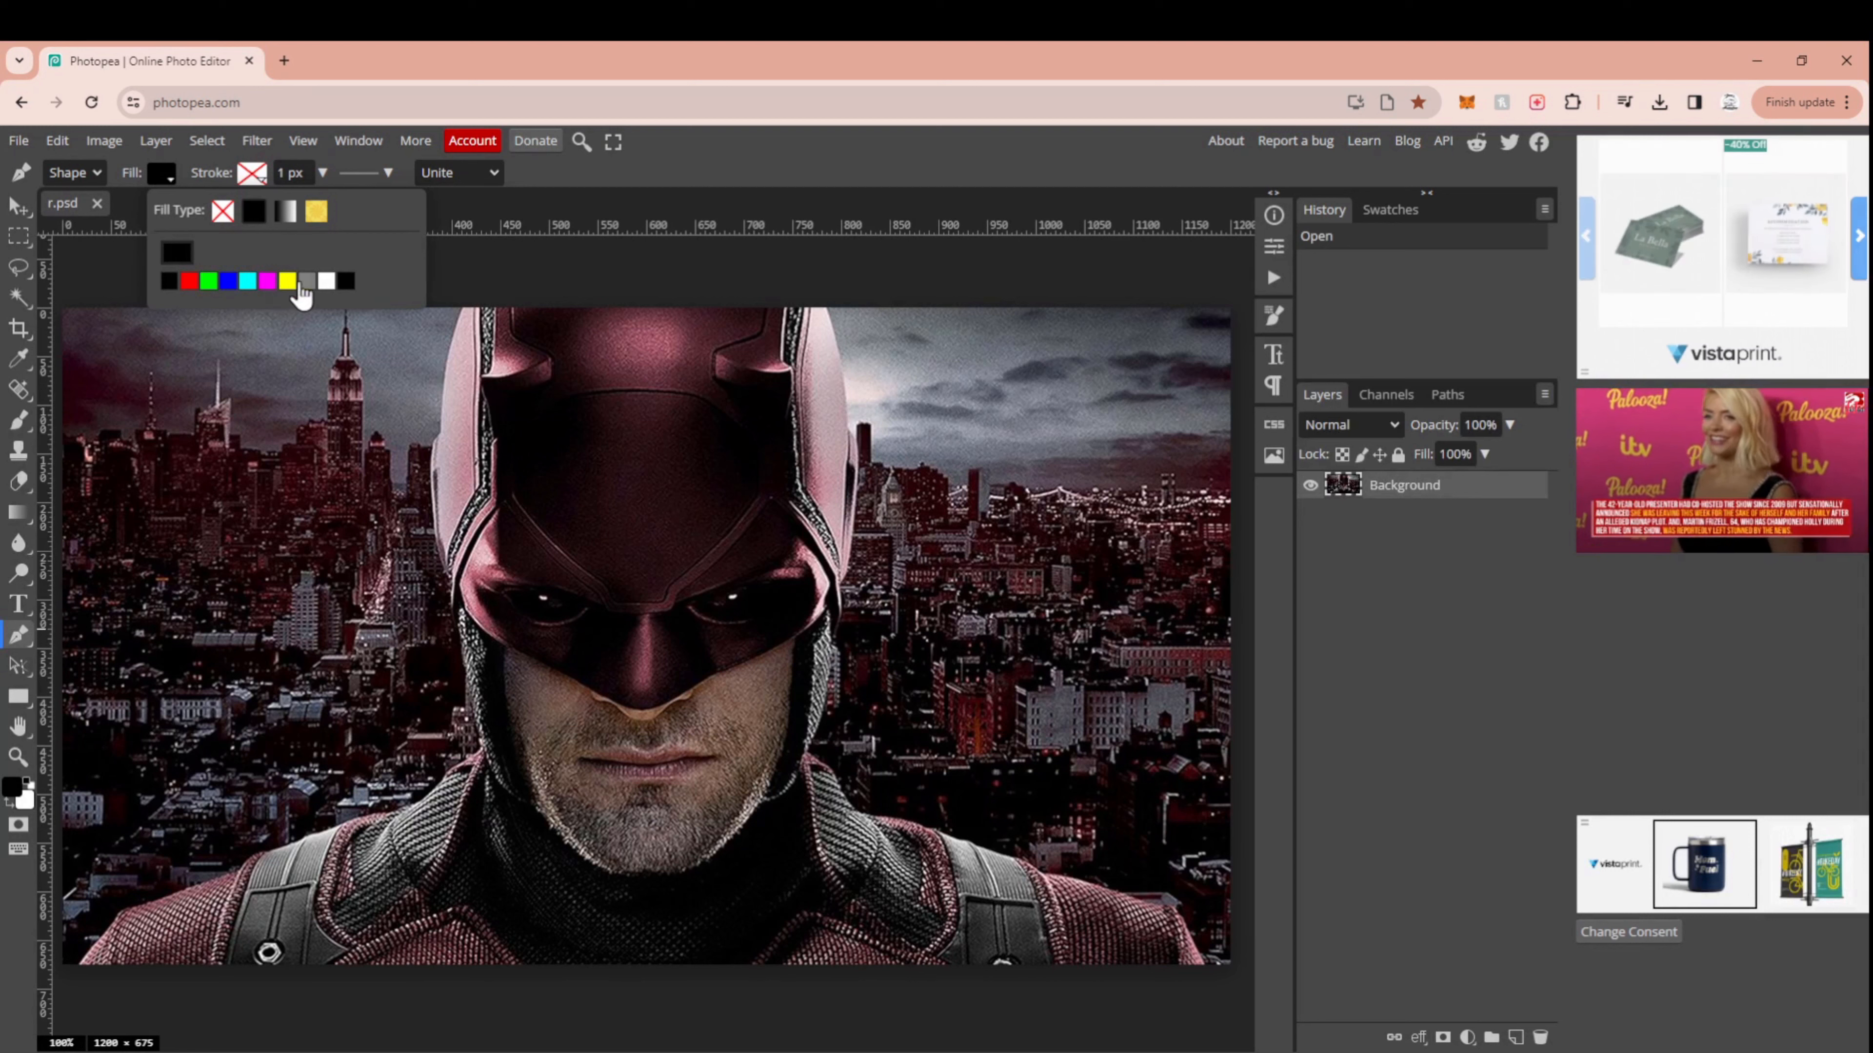
click(325, 280)
click(524, 258)
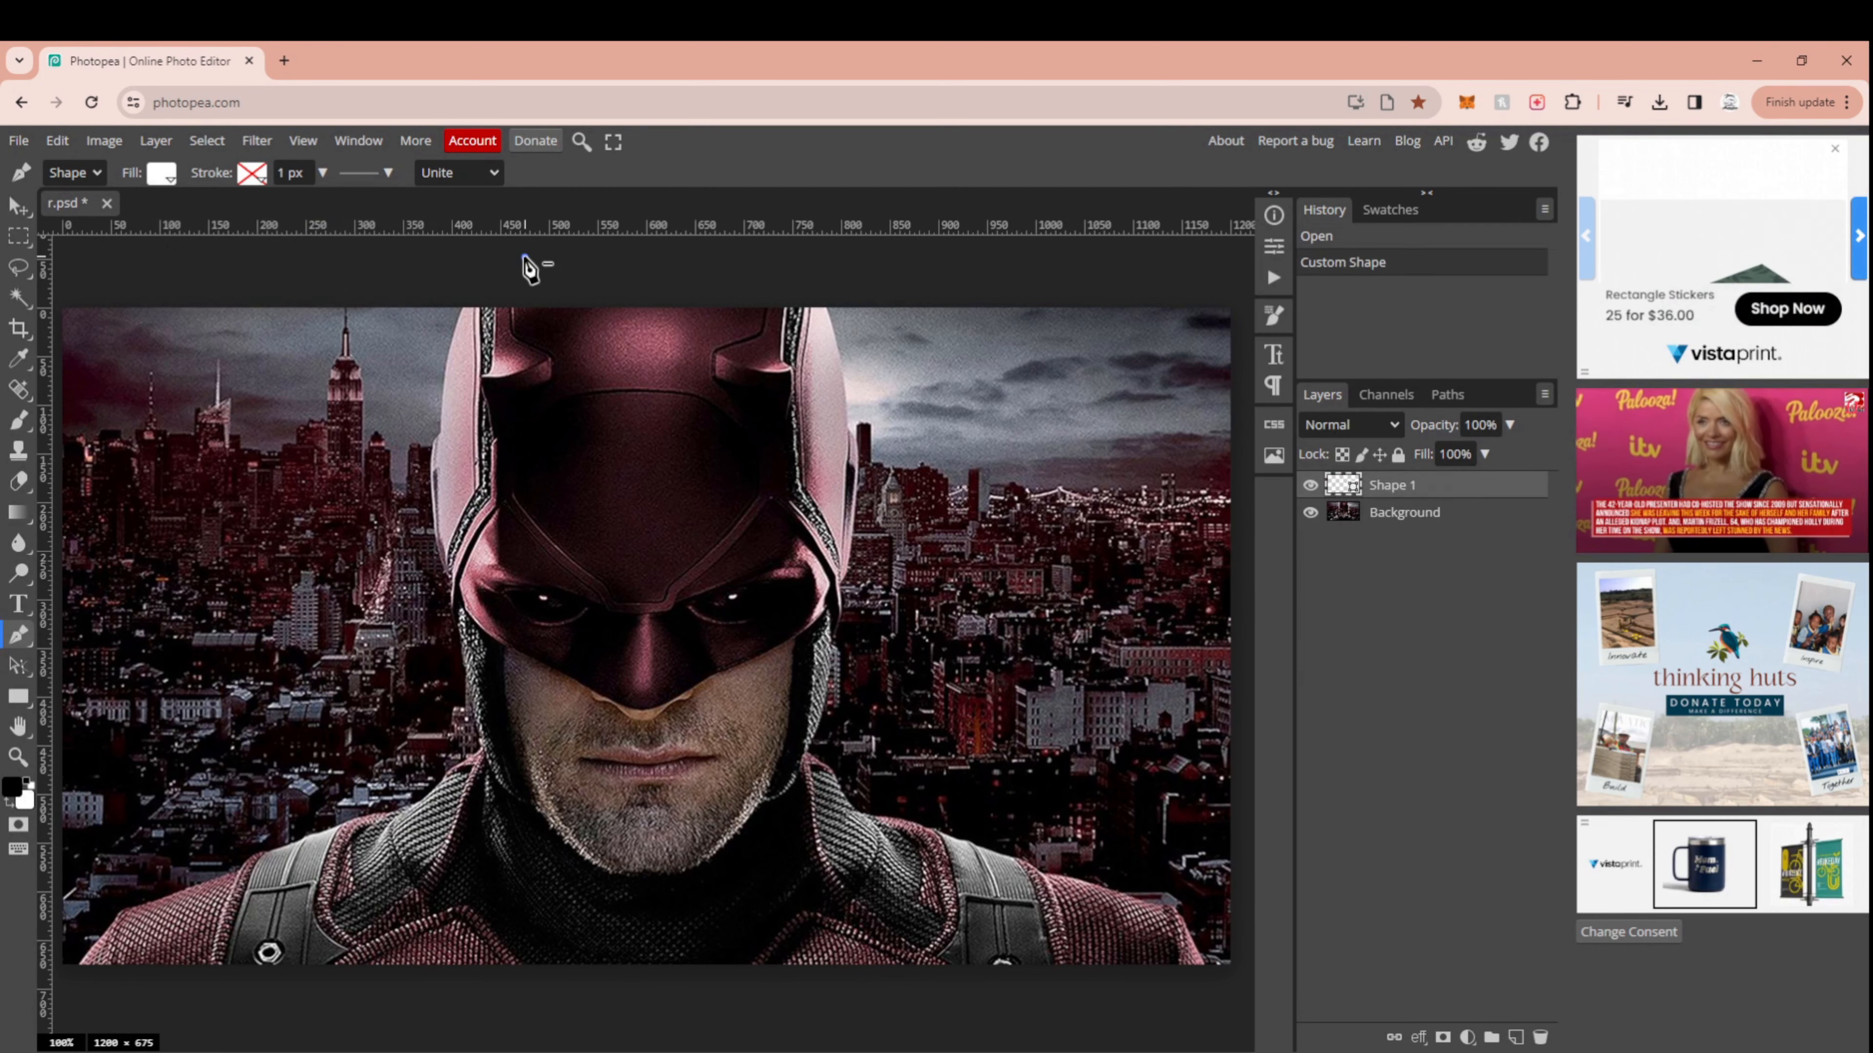
Step: Trace the eye on the right side of the mask as a closed white pen shape and delete the stray Shape 1 layer
click(710, 626)
click(730, 626)
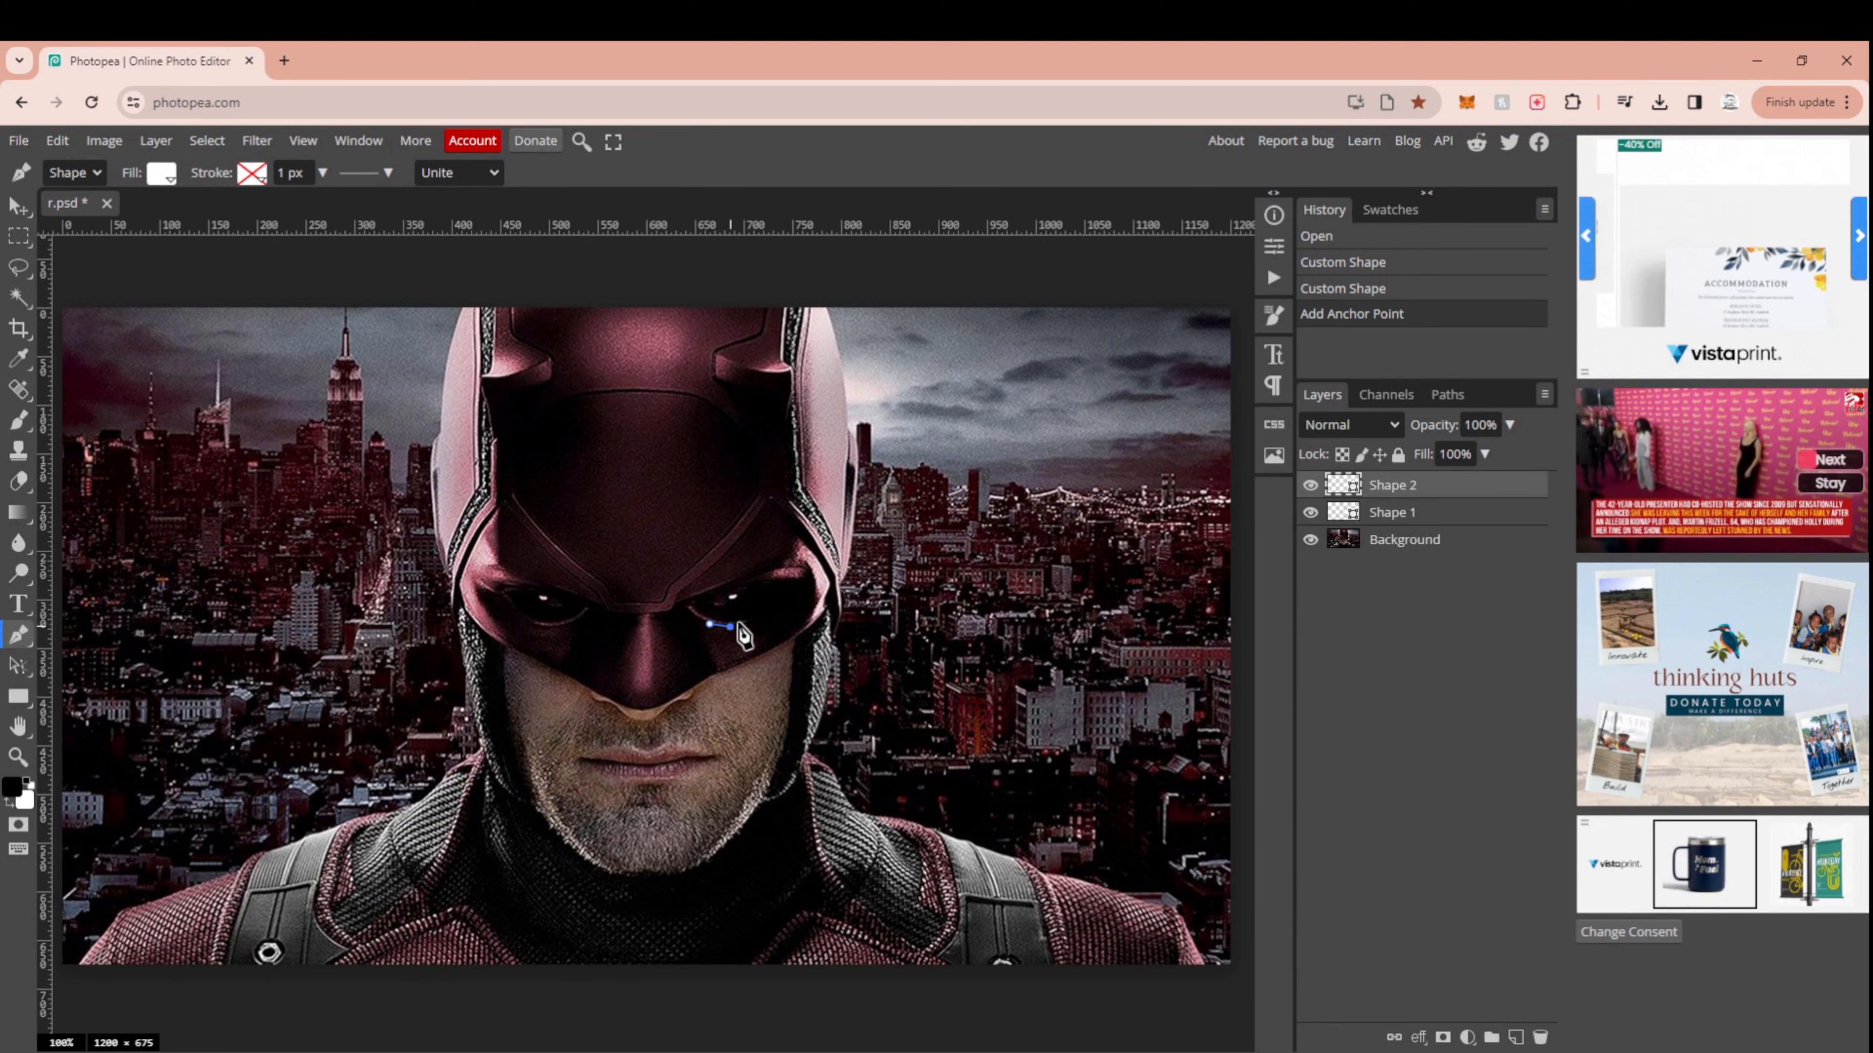
click(752, 622)
click(763, 624)
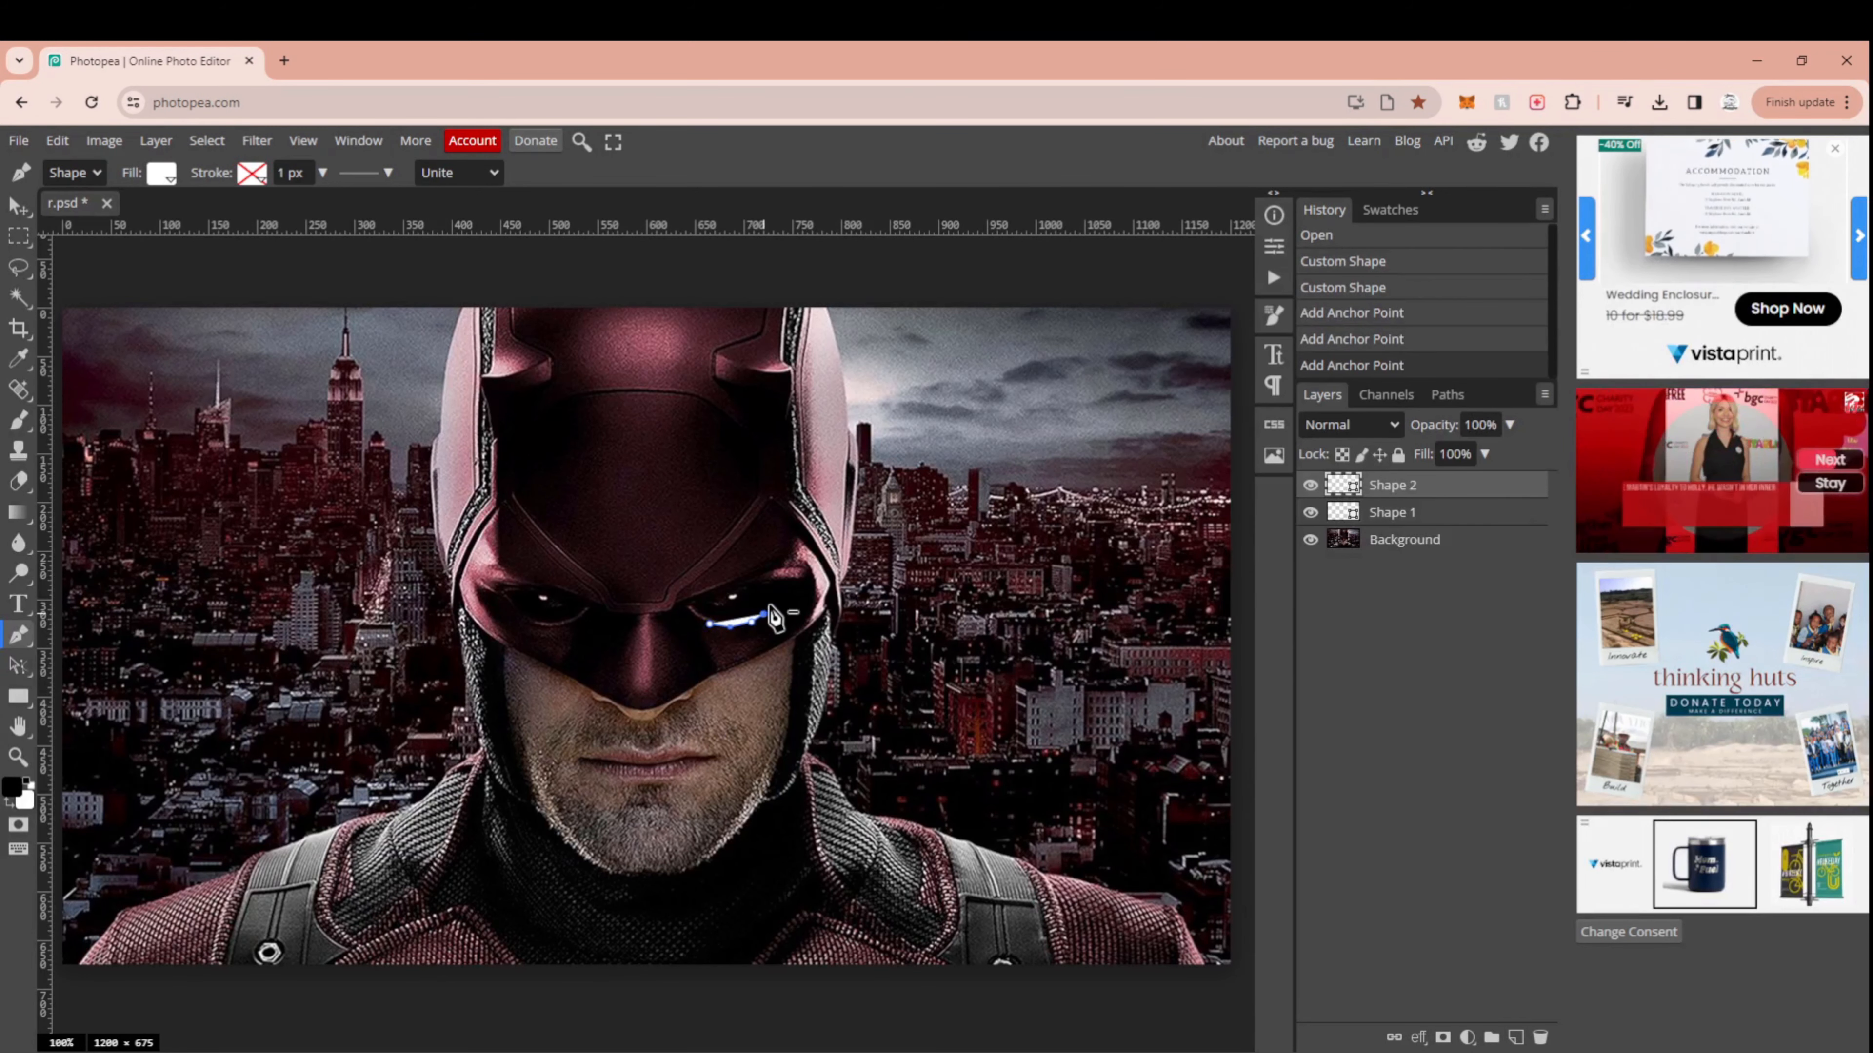
click(774, 610)
click(774, 603)
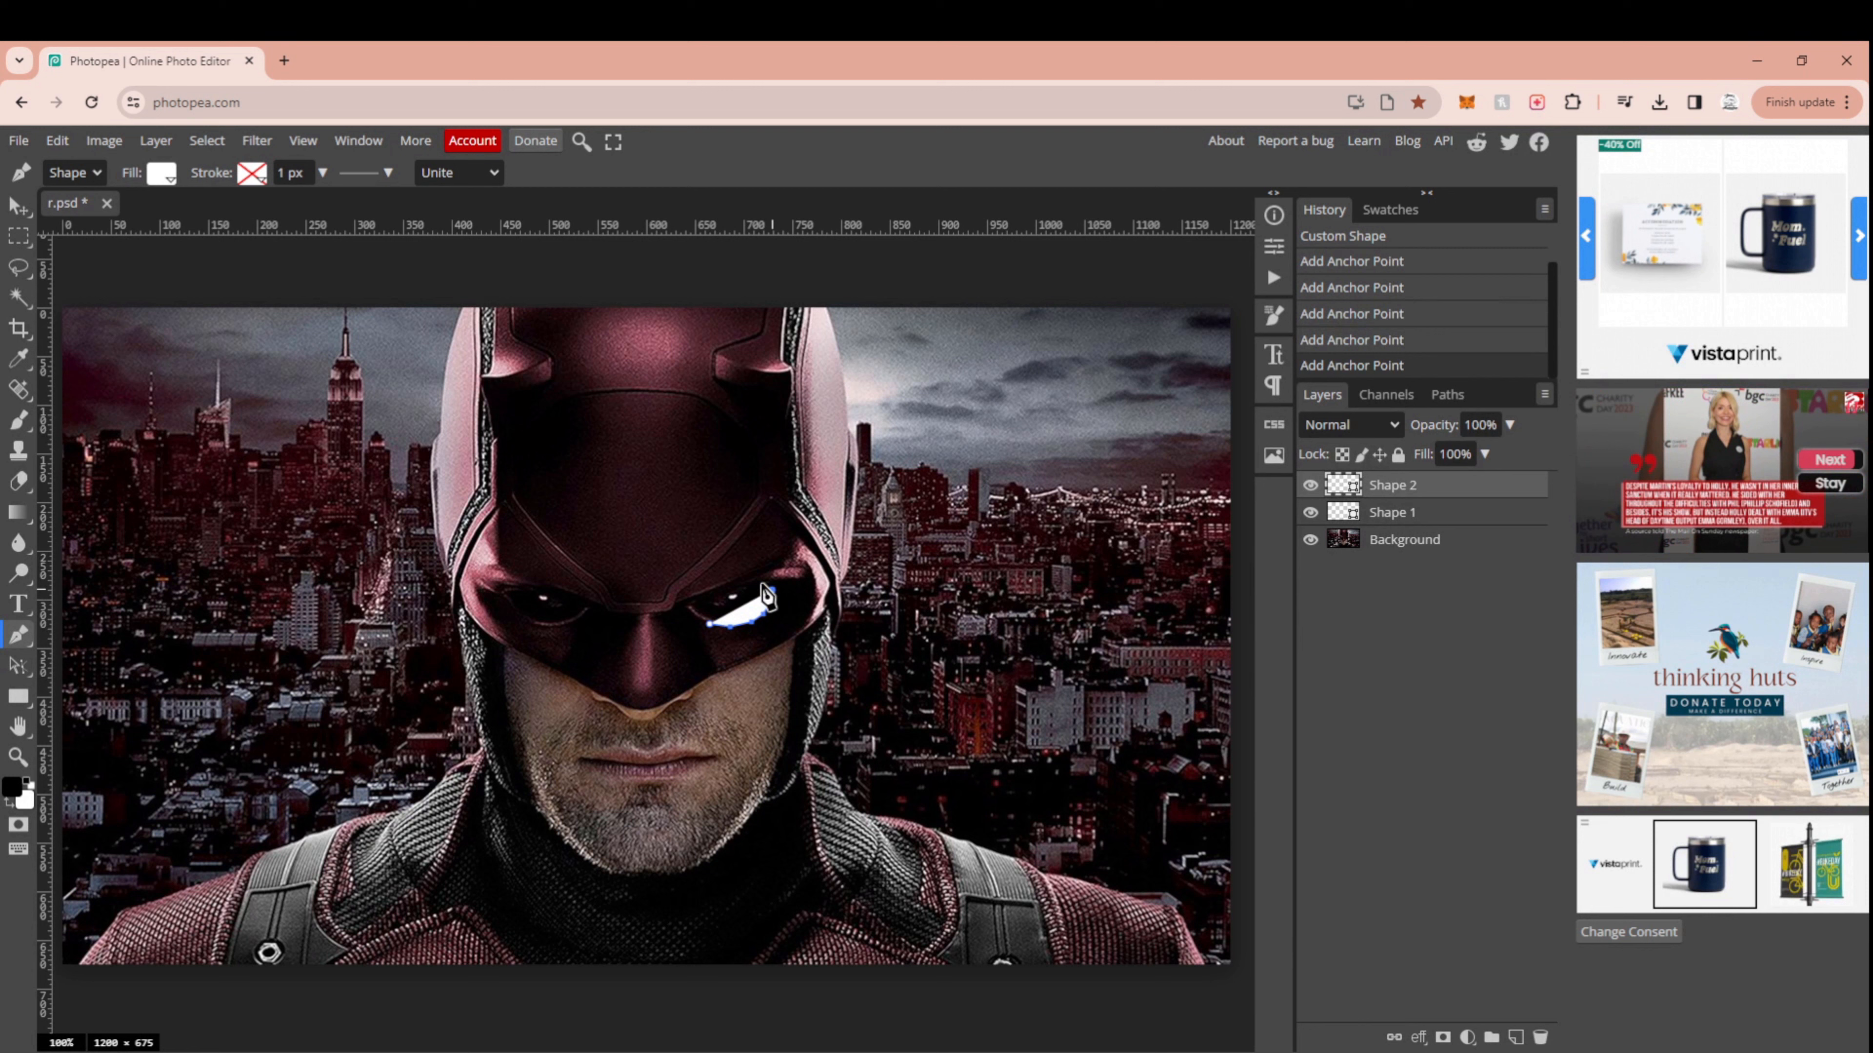
click(764, 591)
click(730, 595)
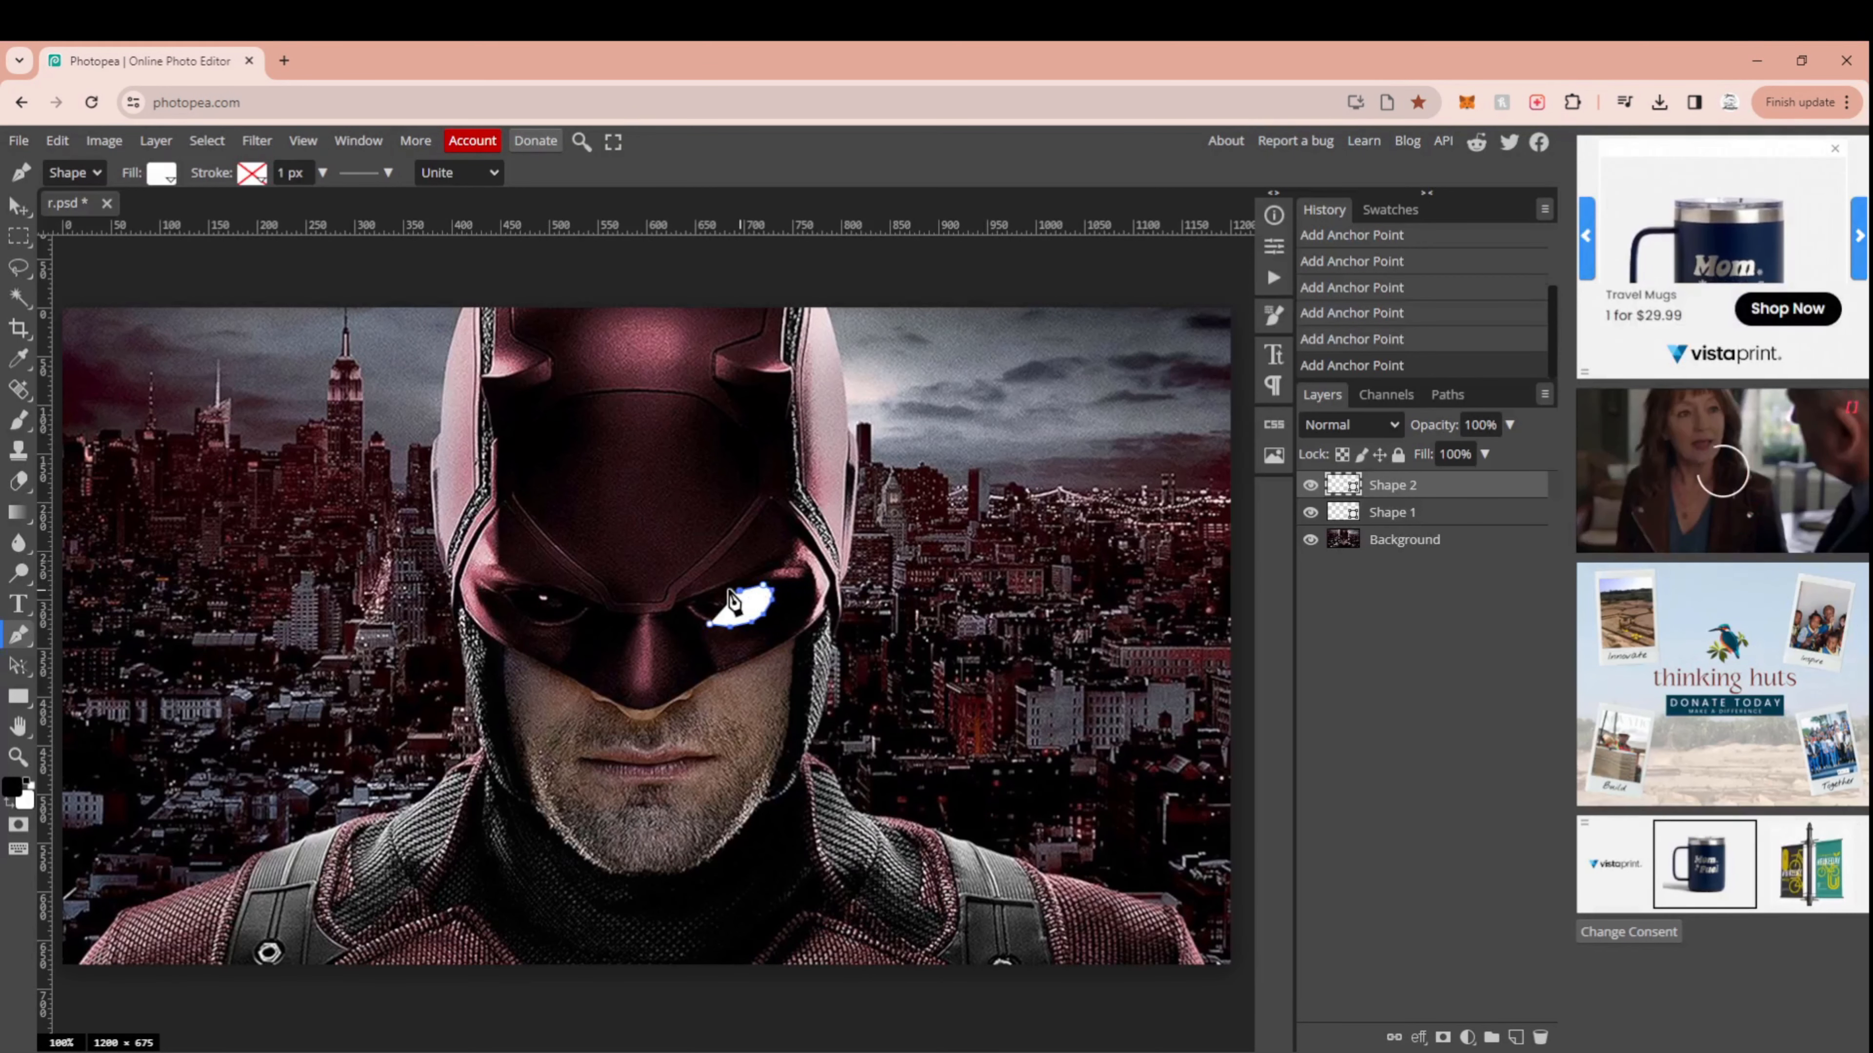
click(712, 610)
click(696, 612)
click(690, 610)
click(709, 626)
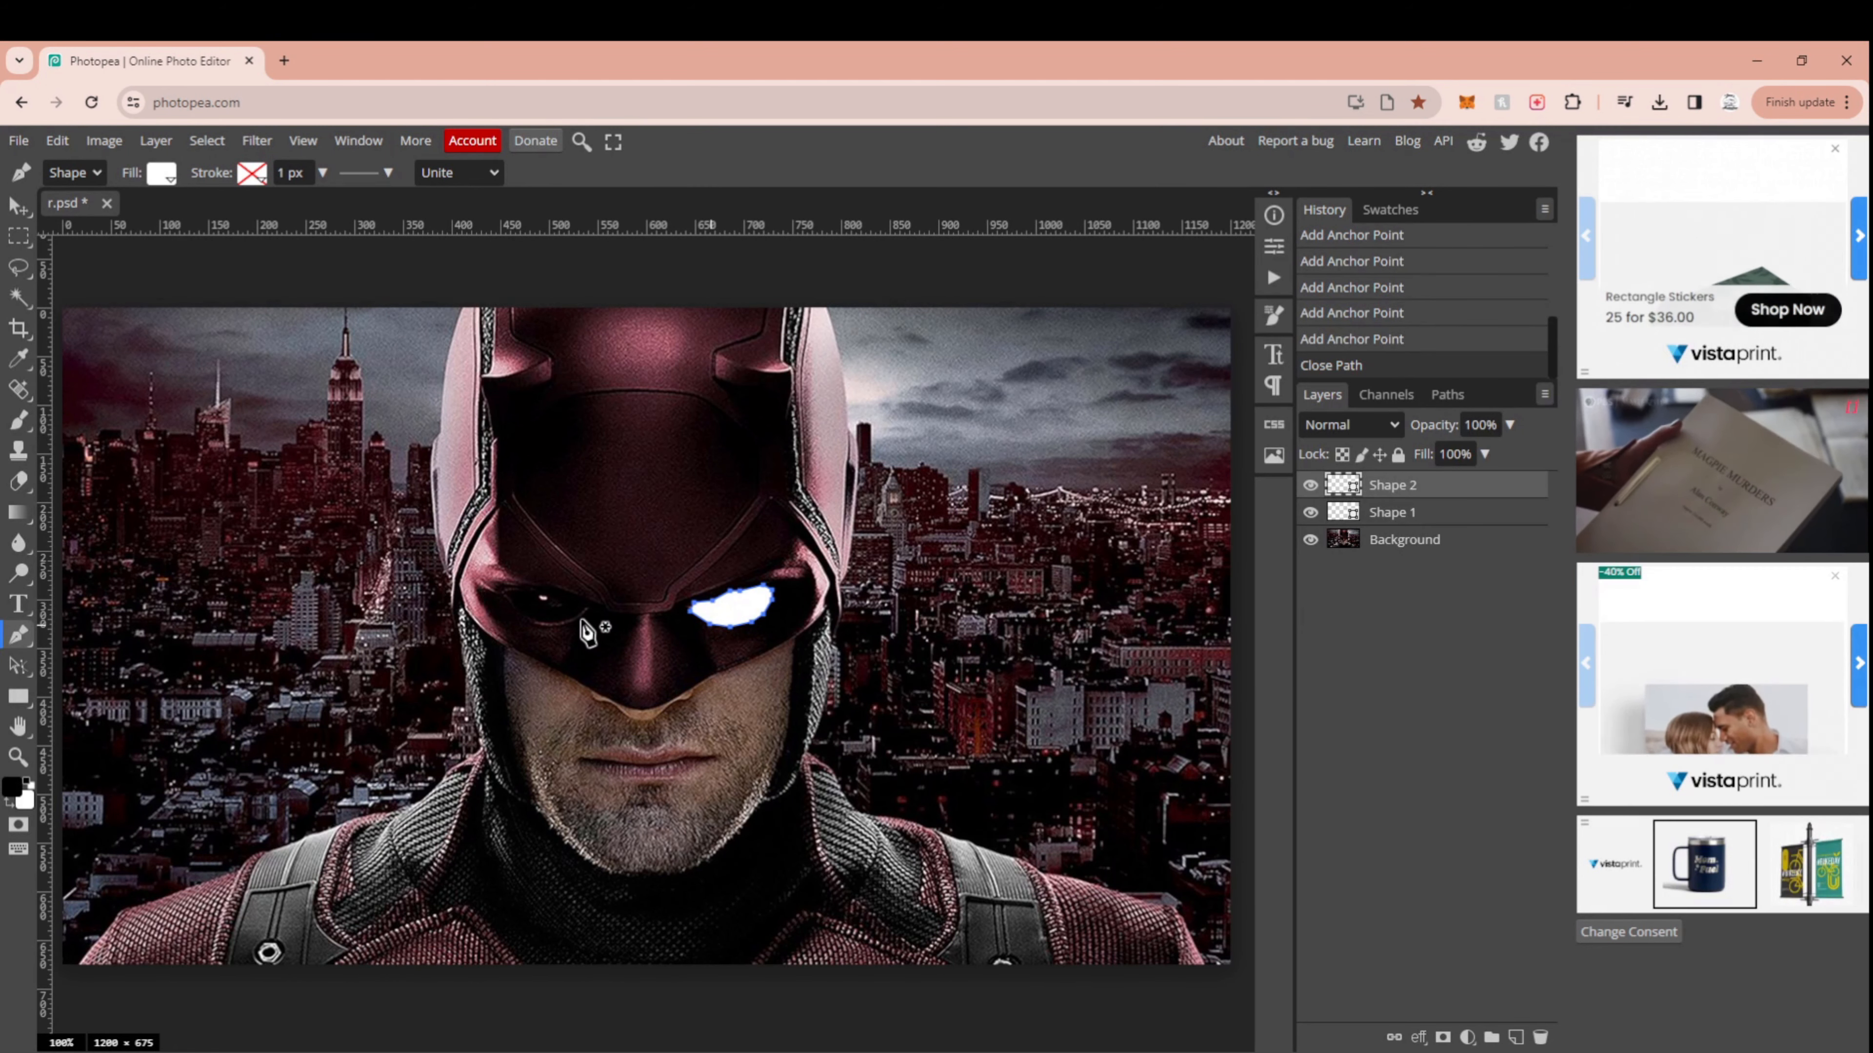
click(1371, 517)
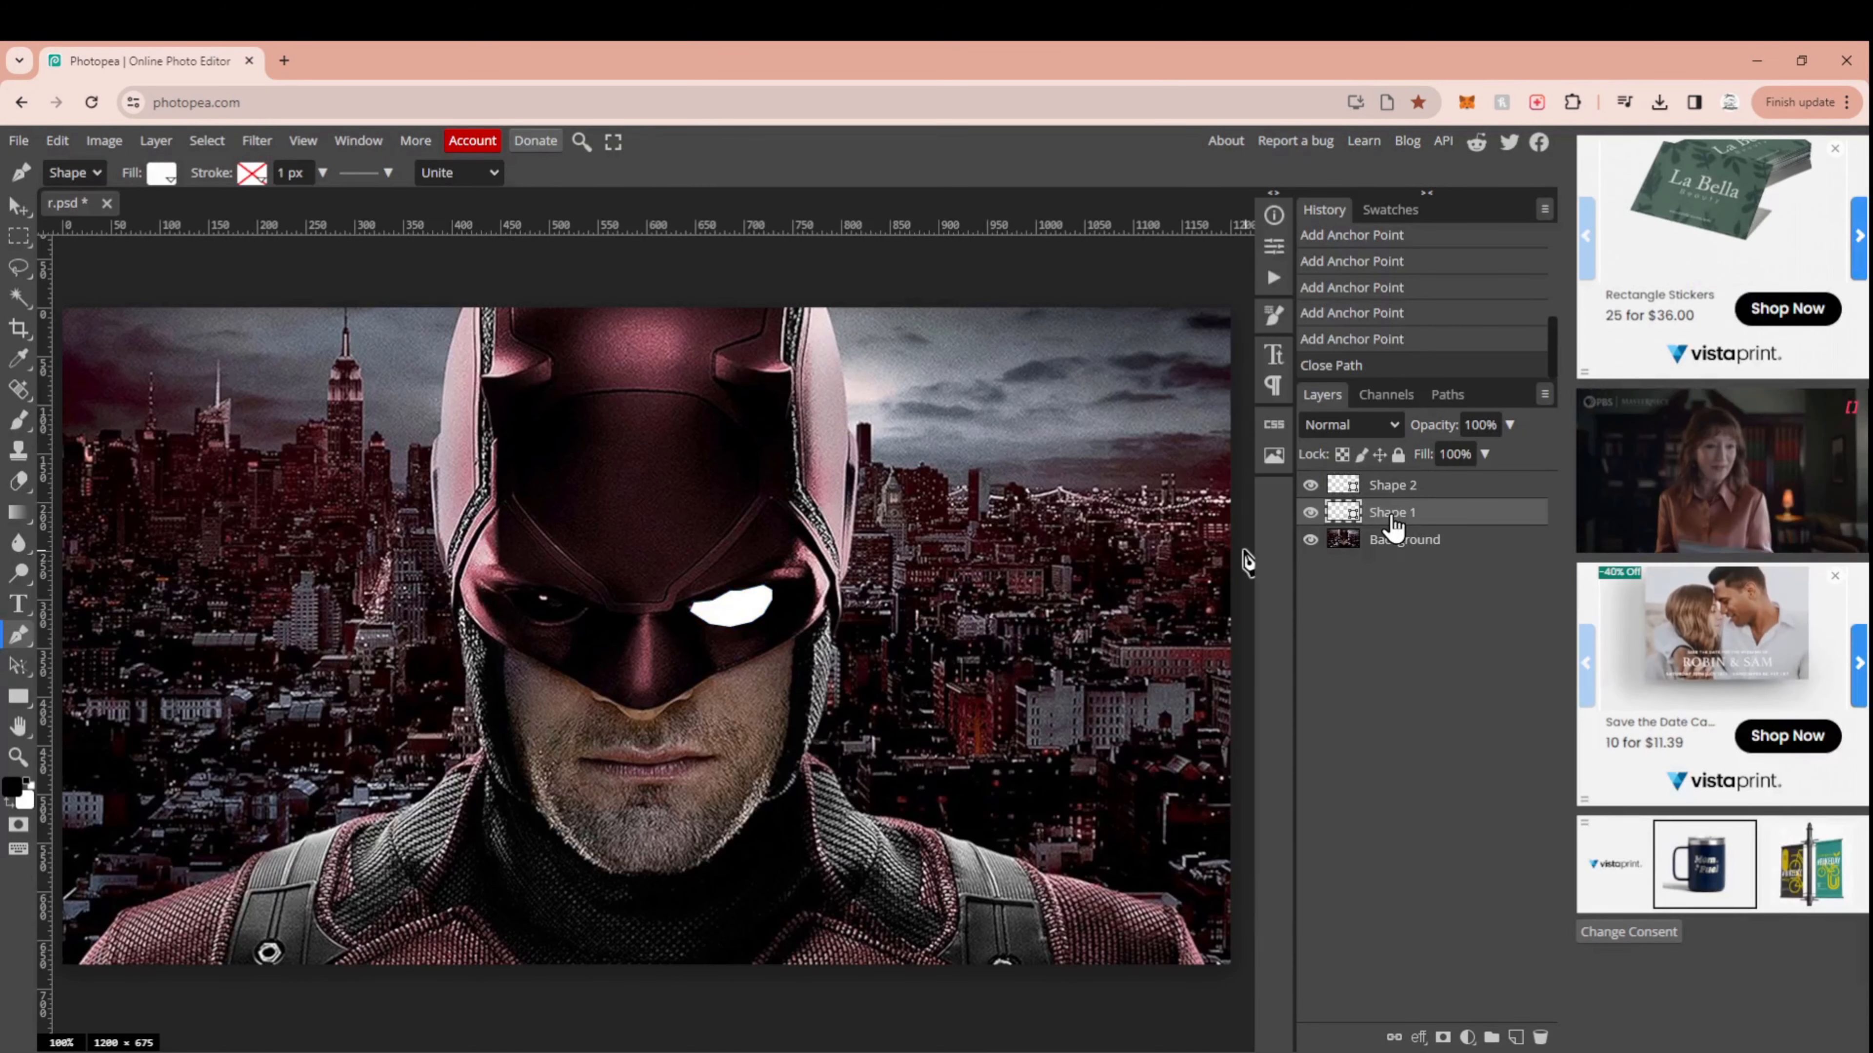
key(Delete)
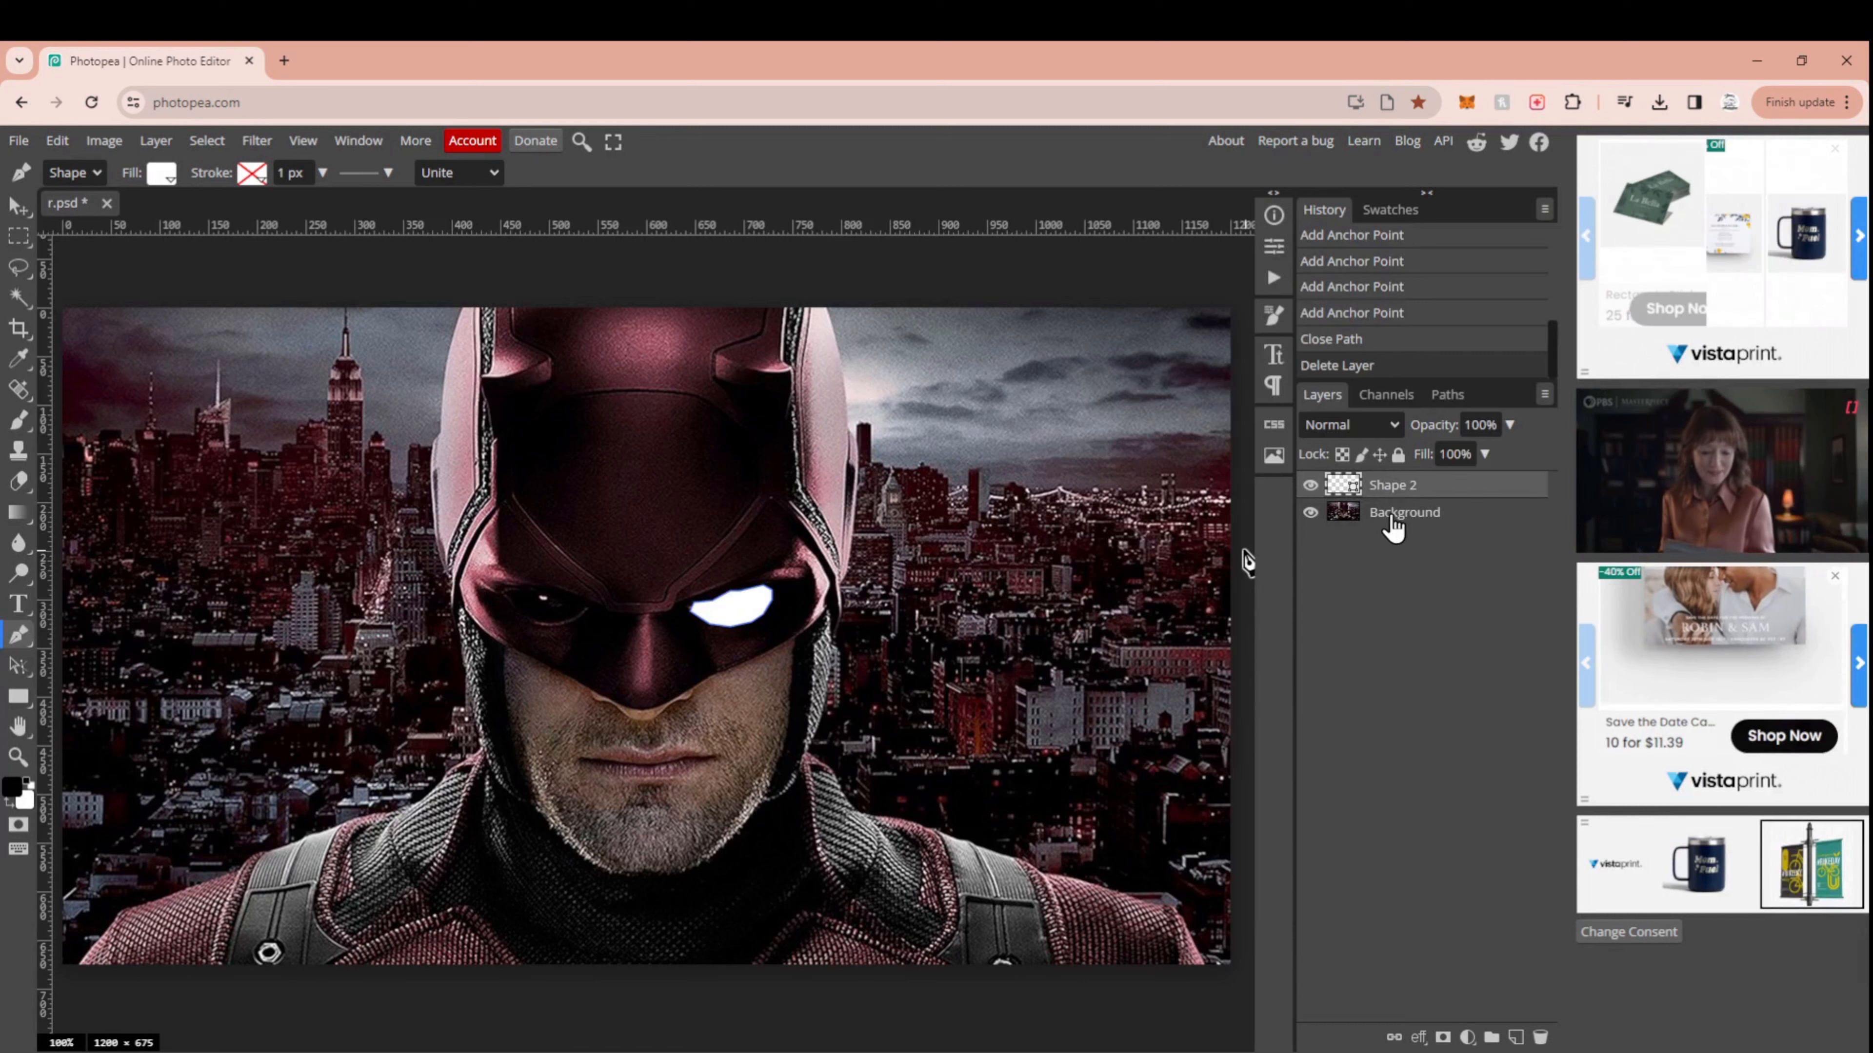
Step: Trace the eye on the left side of the mask as a closed white pen shape
click(587, 611)
click(582, 603)
click(568, 595)
click(552, 594)
click(536, 595)
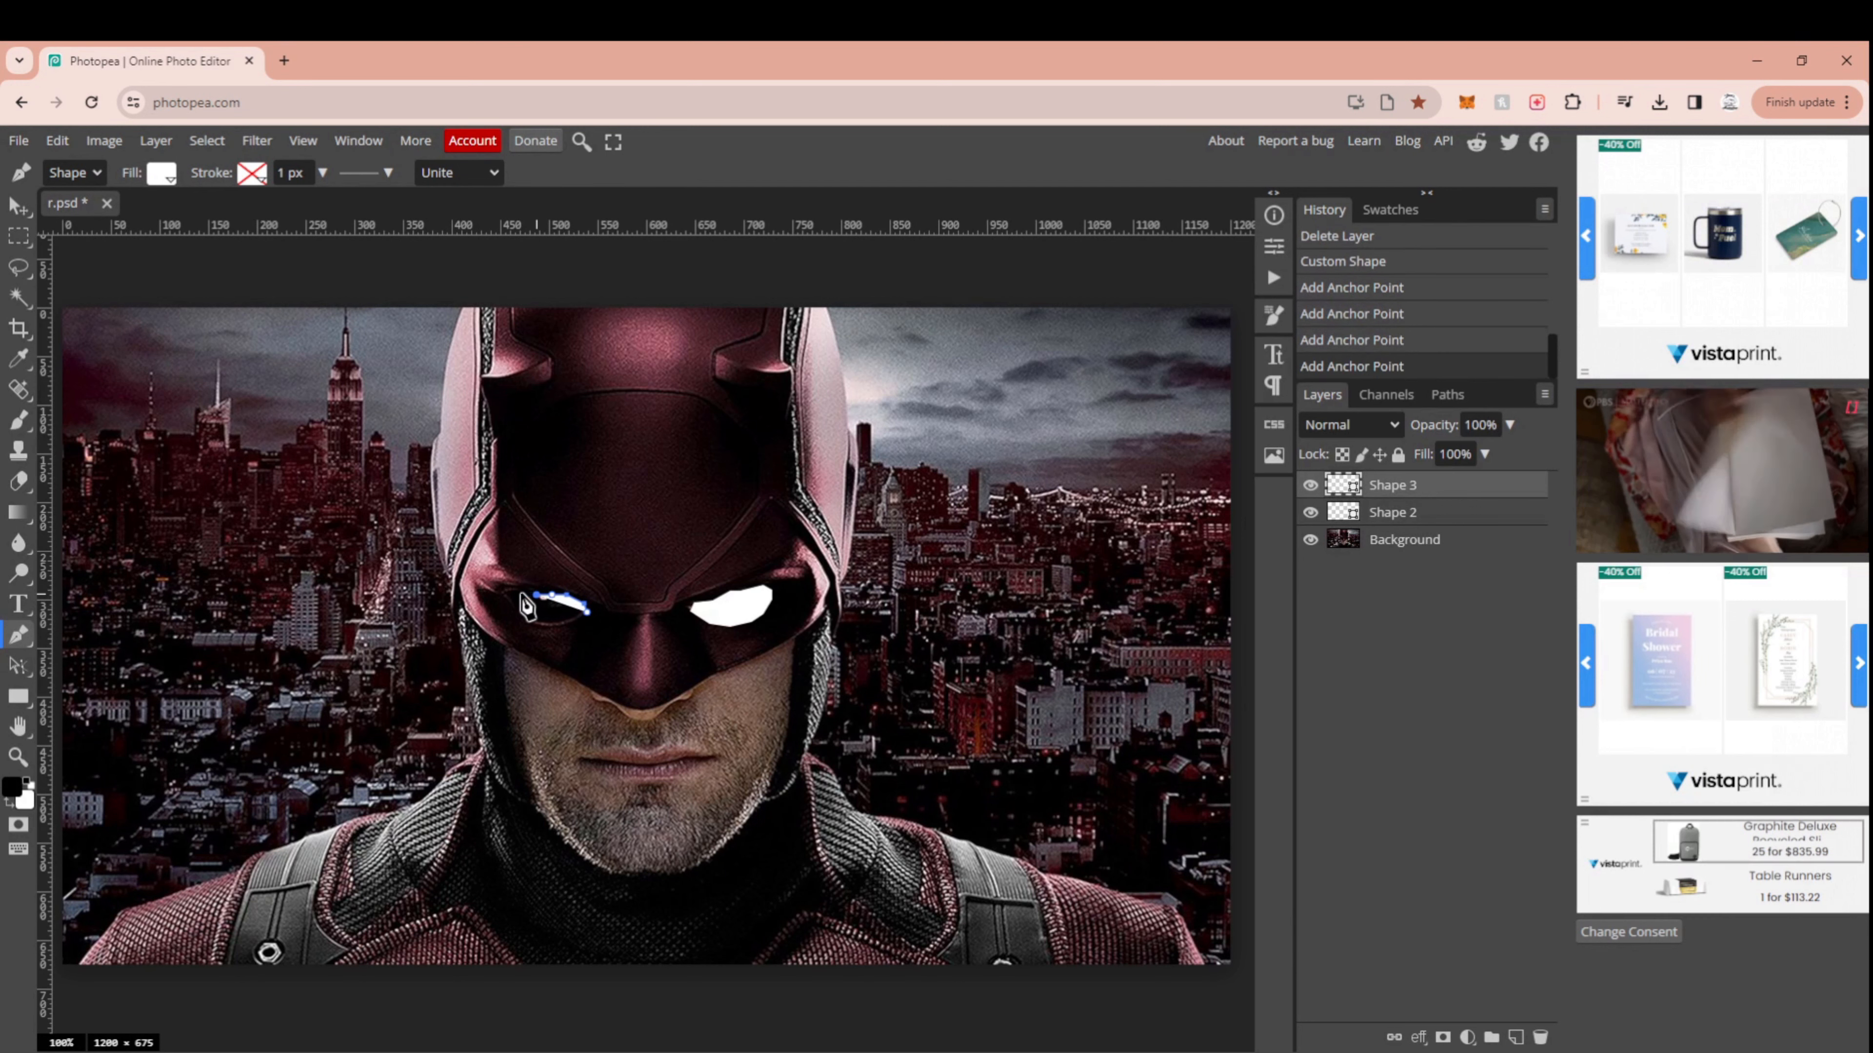
click(522, 595)
click(513, 596)
click(510, 600)
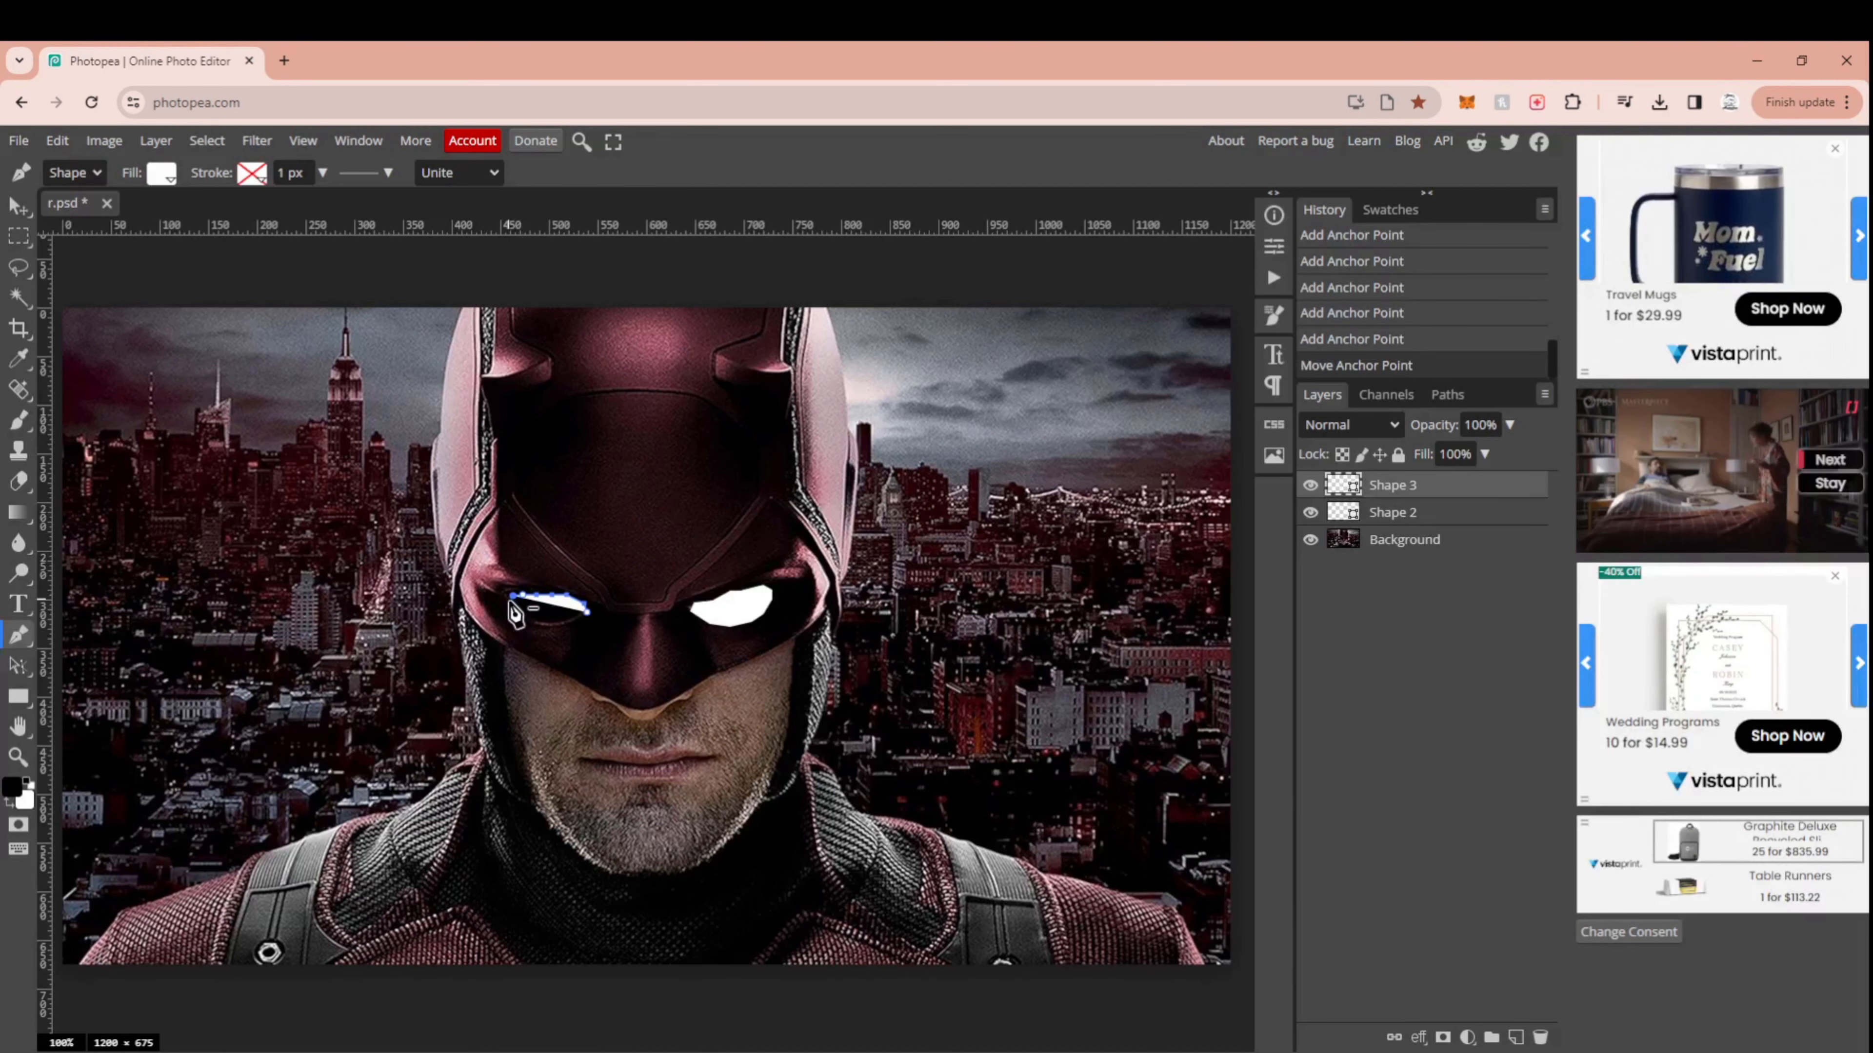
click(516, 609)
click(524, 615)
click(532, 619)
click(544, 622)
click(556, 624)
click(569, 624)
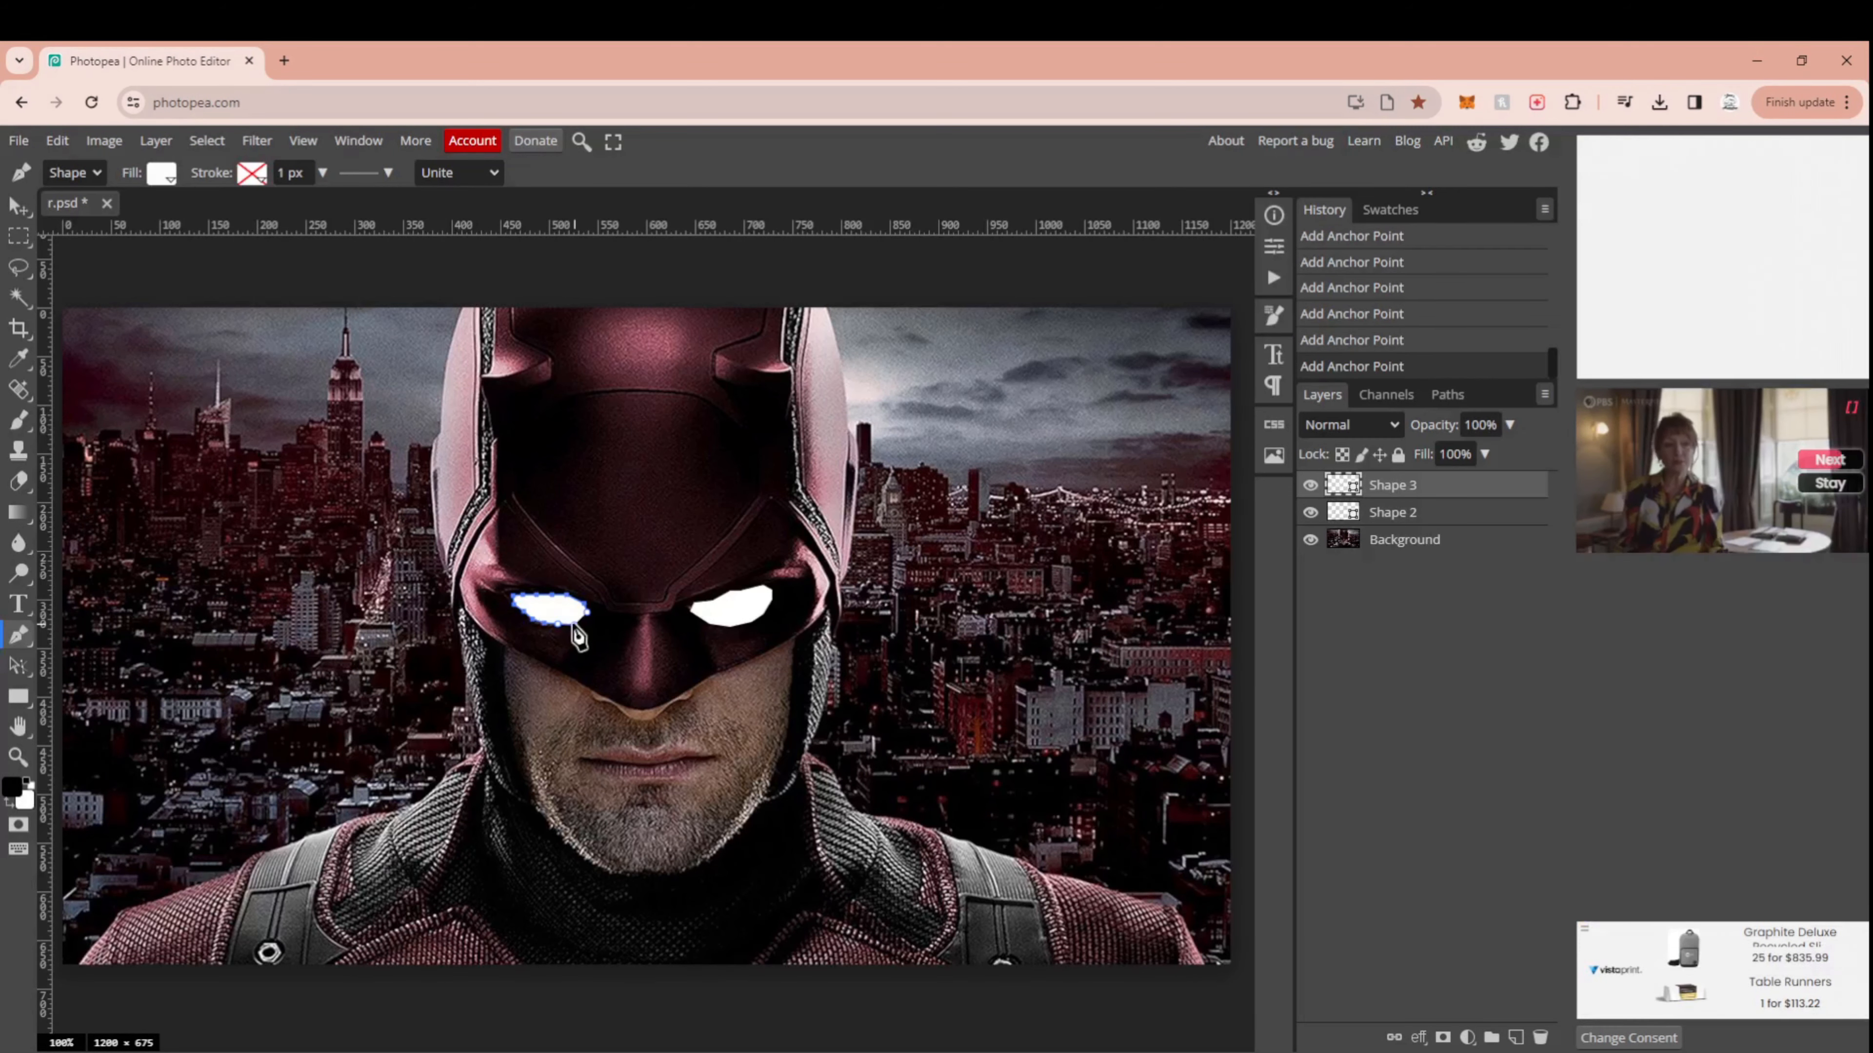
click(588, 611)
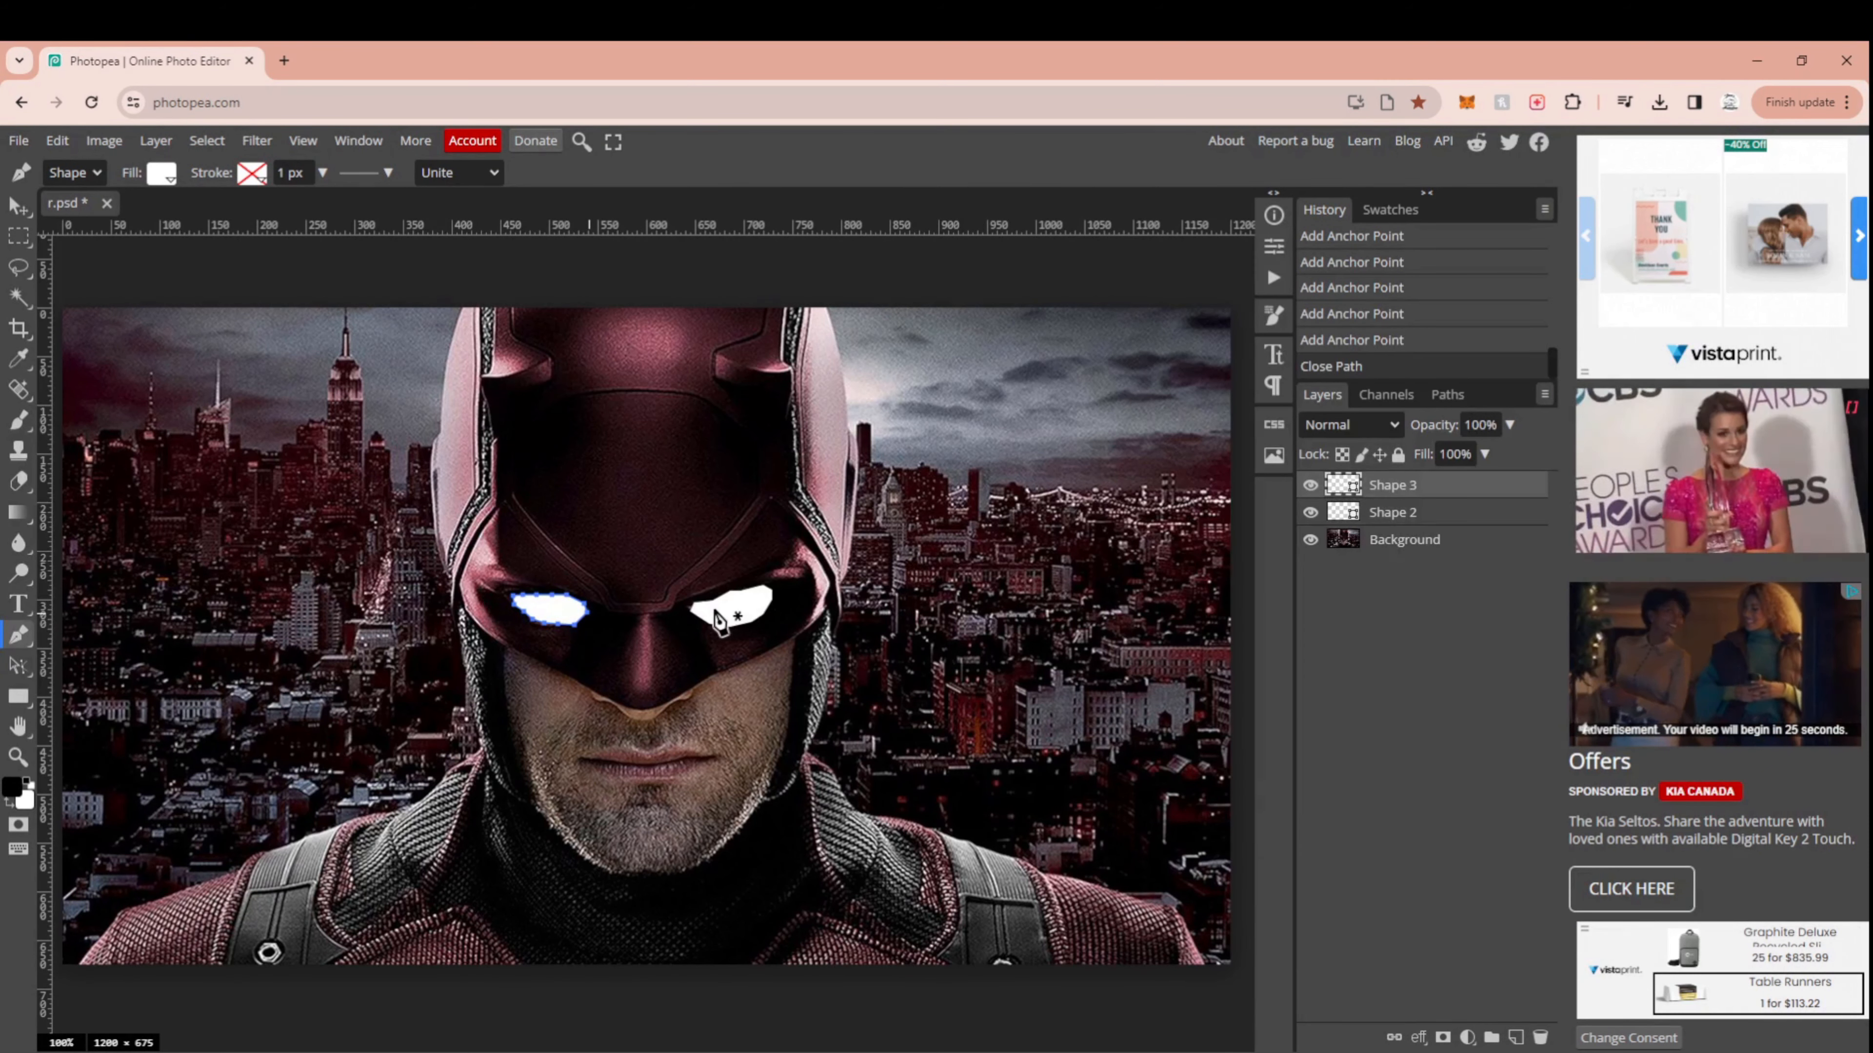
Step: Add a Gradient Overlay effect to the Shape 2 layer, keeping the style settings clear of that eye
click(1448, 514)
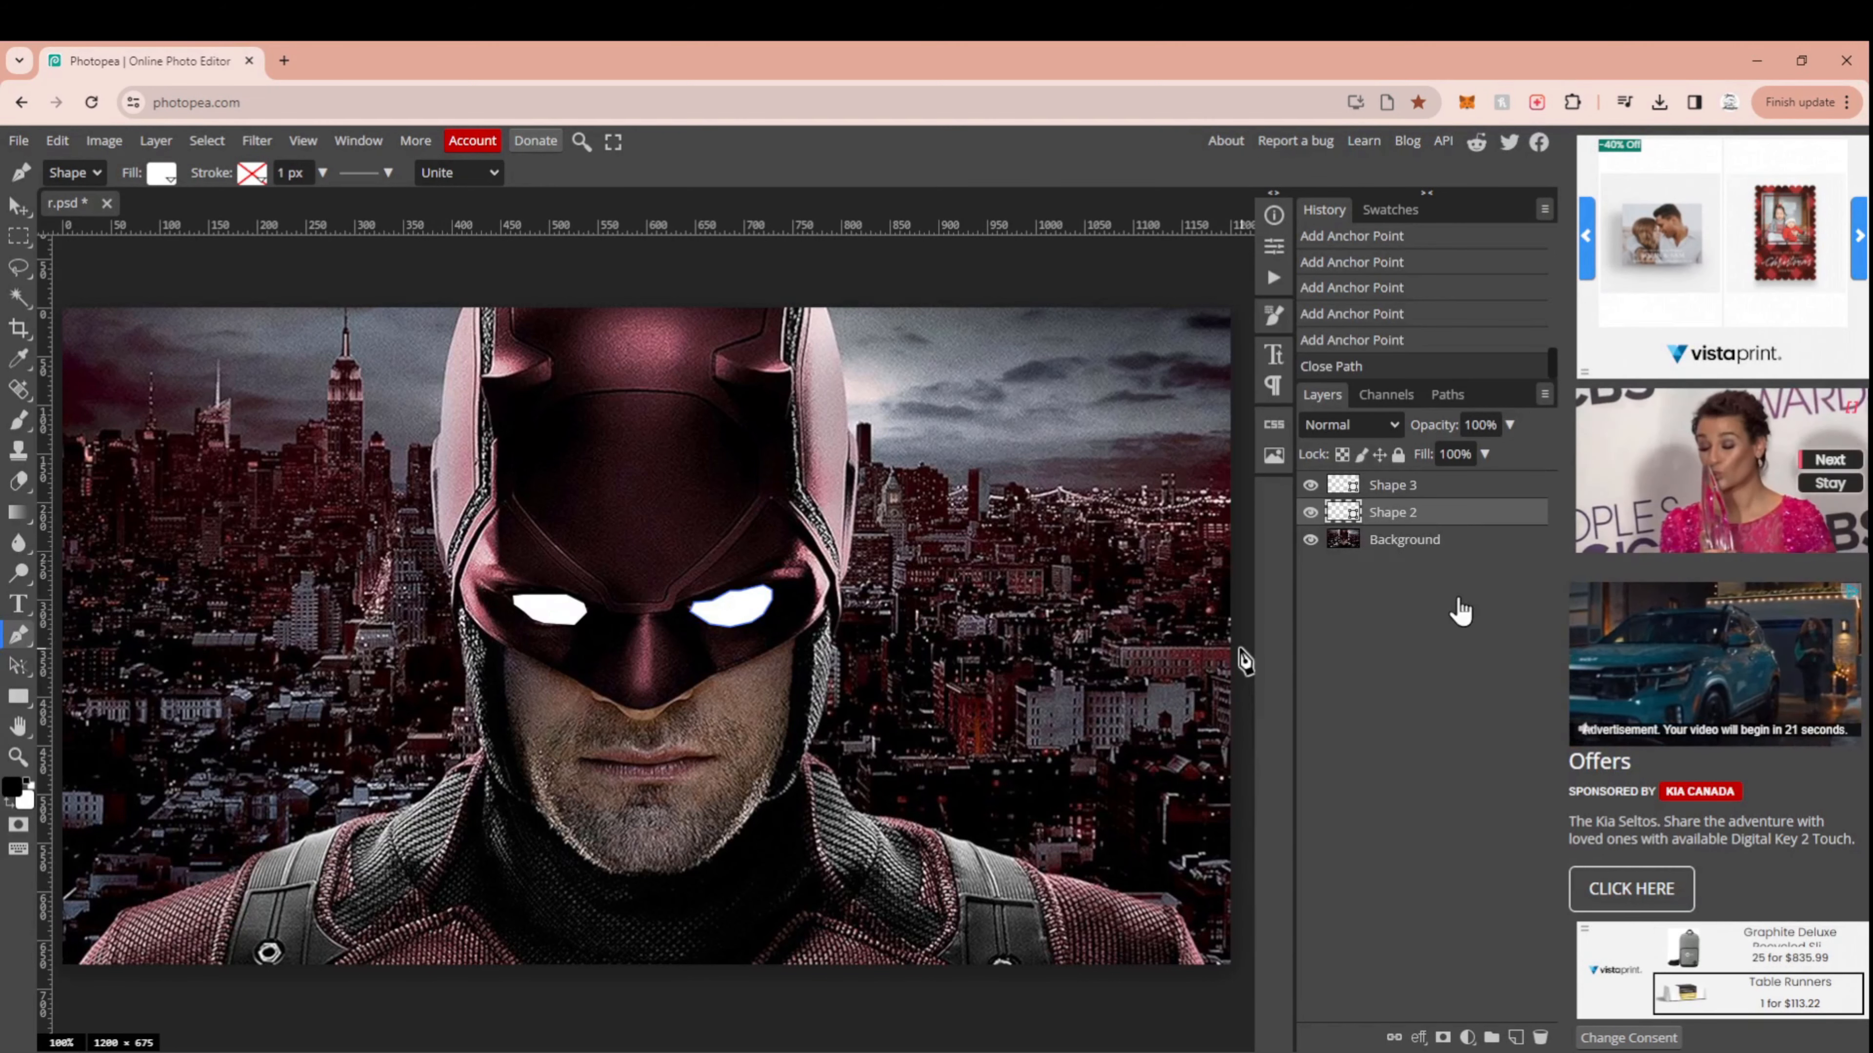
click(1417, 1037)
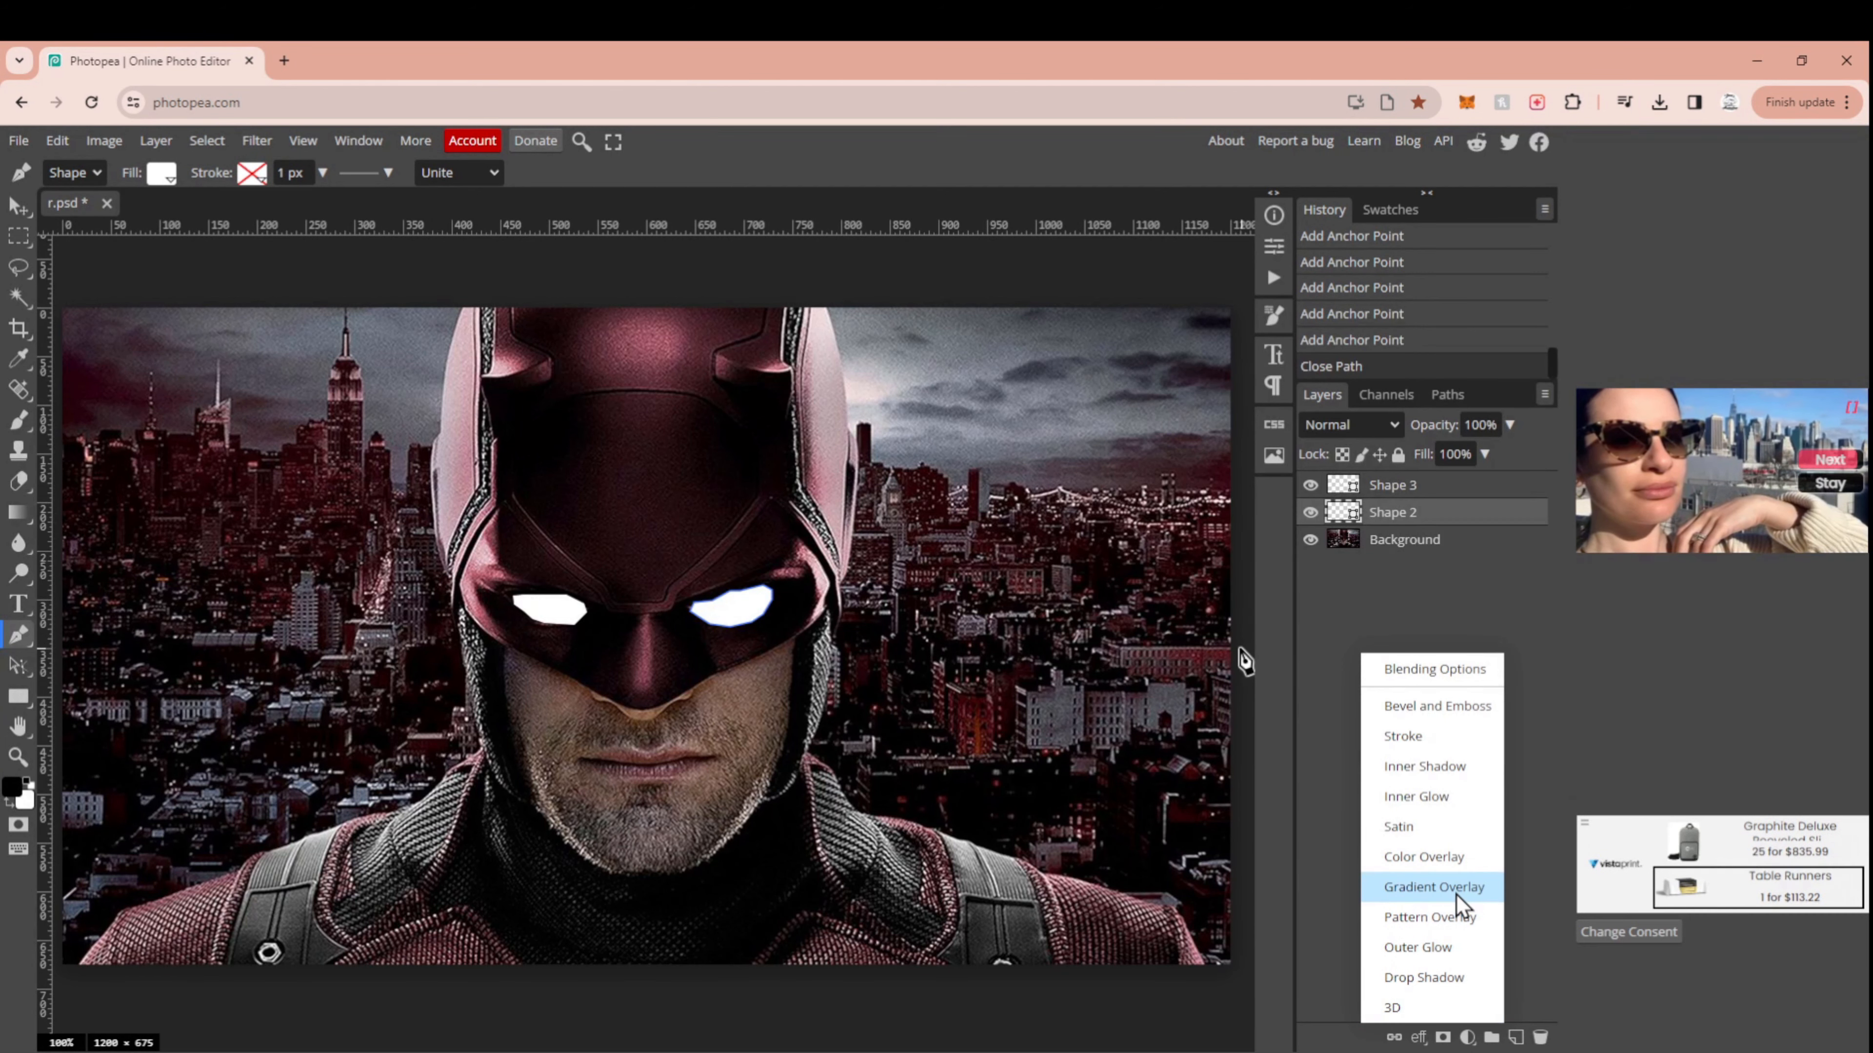
click(1434, 887)
drag(525, 291, 402, 169)
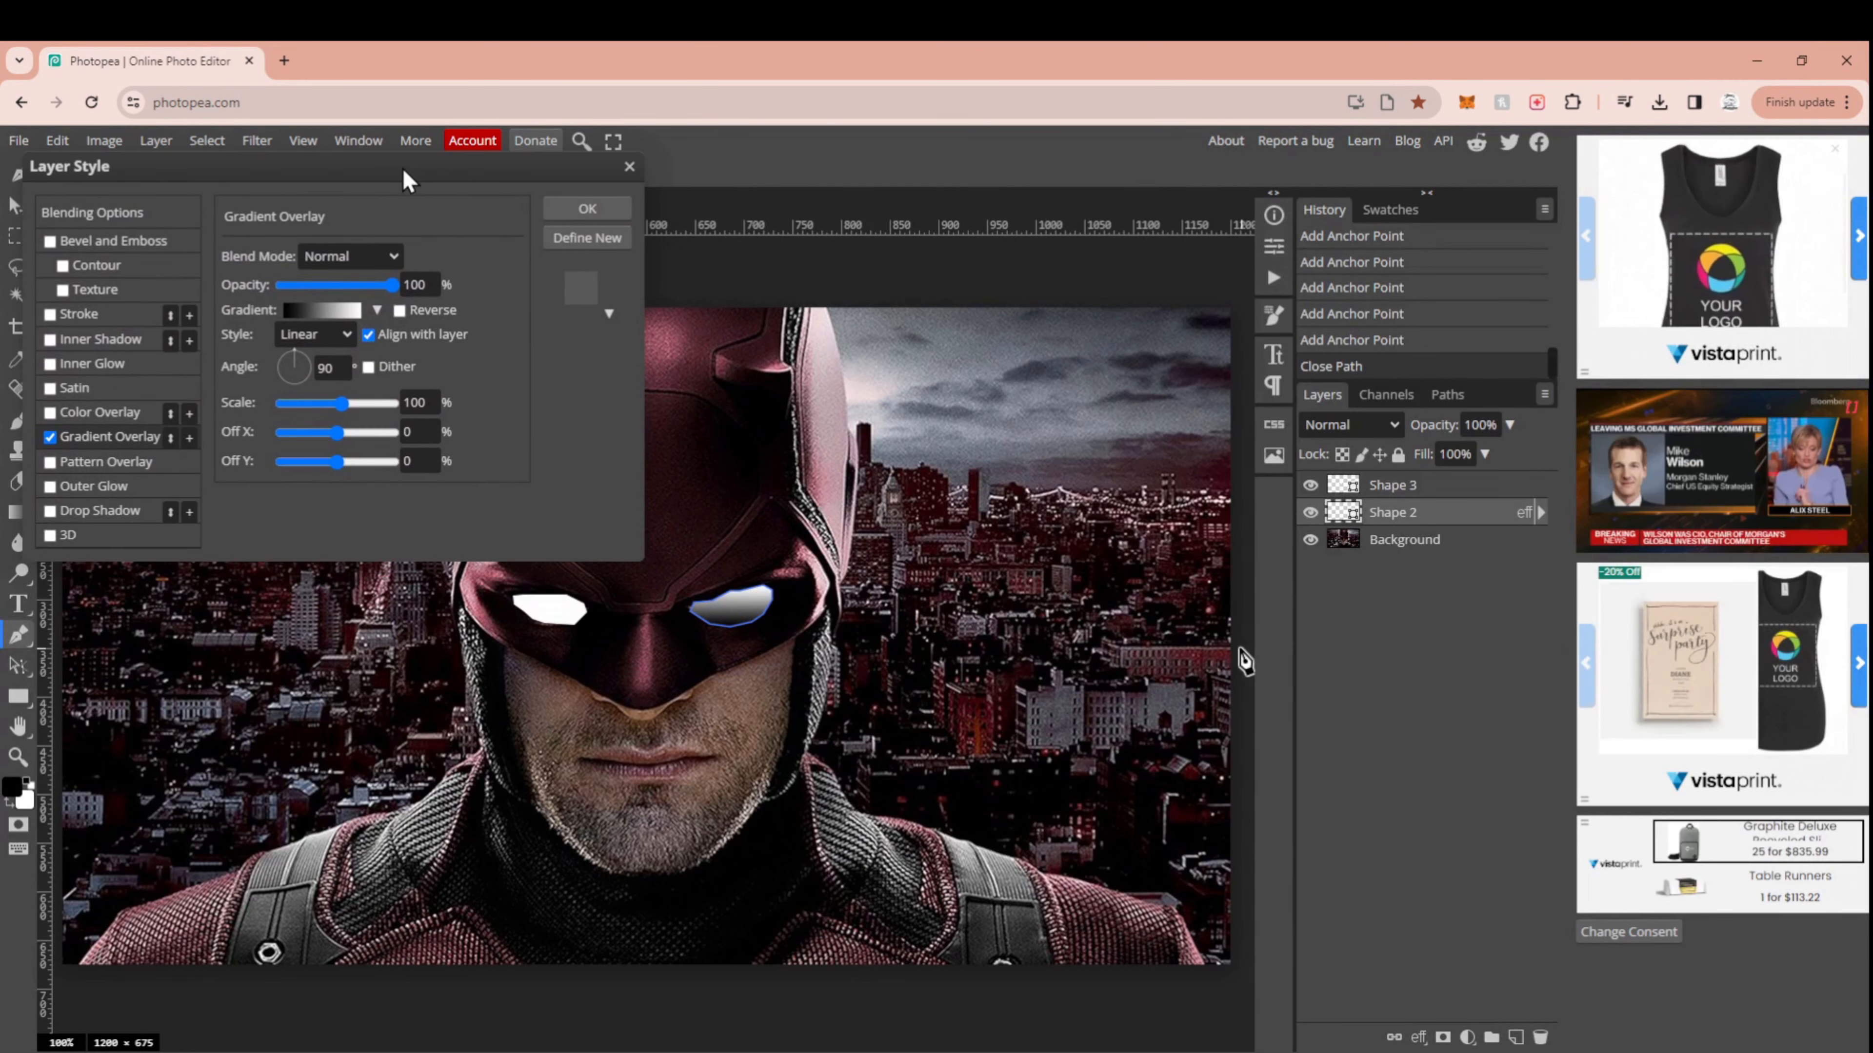
Step: Recolour the overlay gradient's black stop to bright red and move it to 66%
click(303, 311)
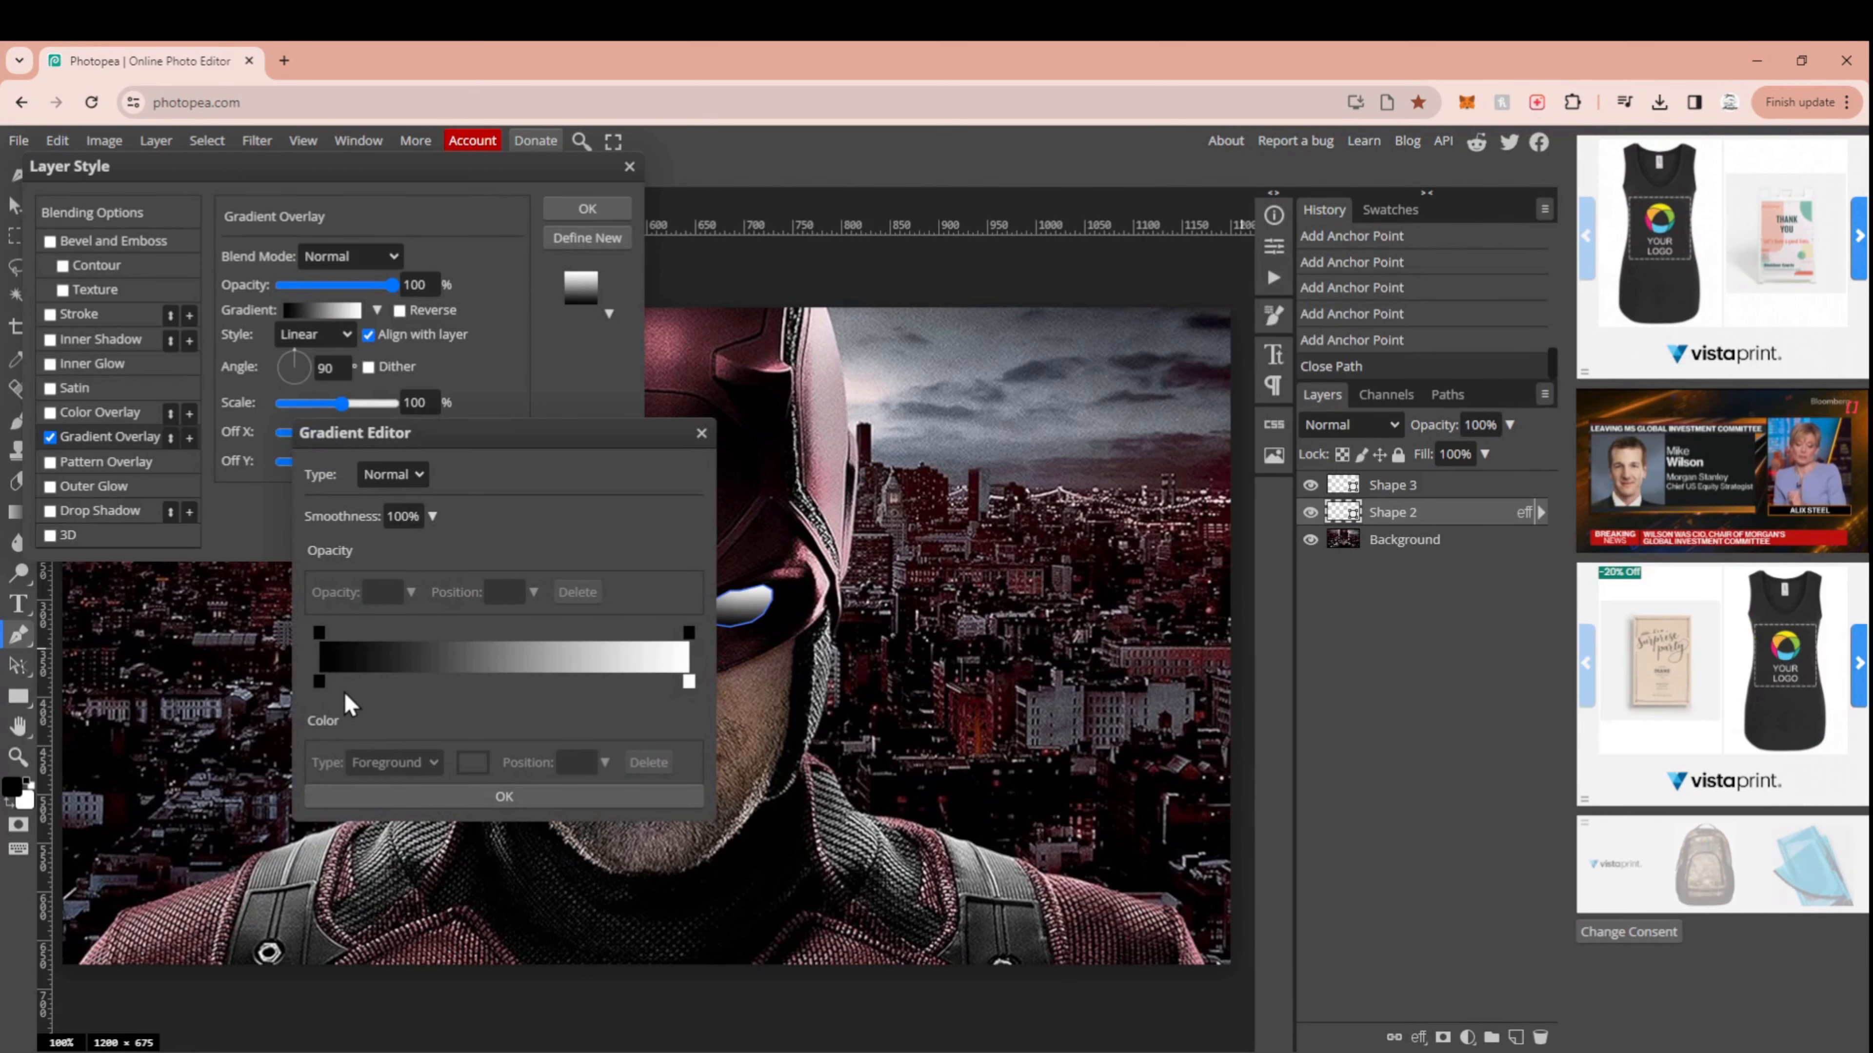
double_click(320, 682)
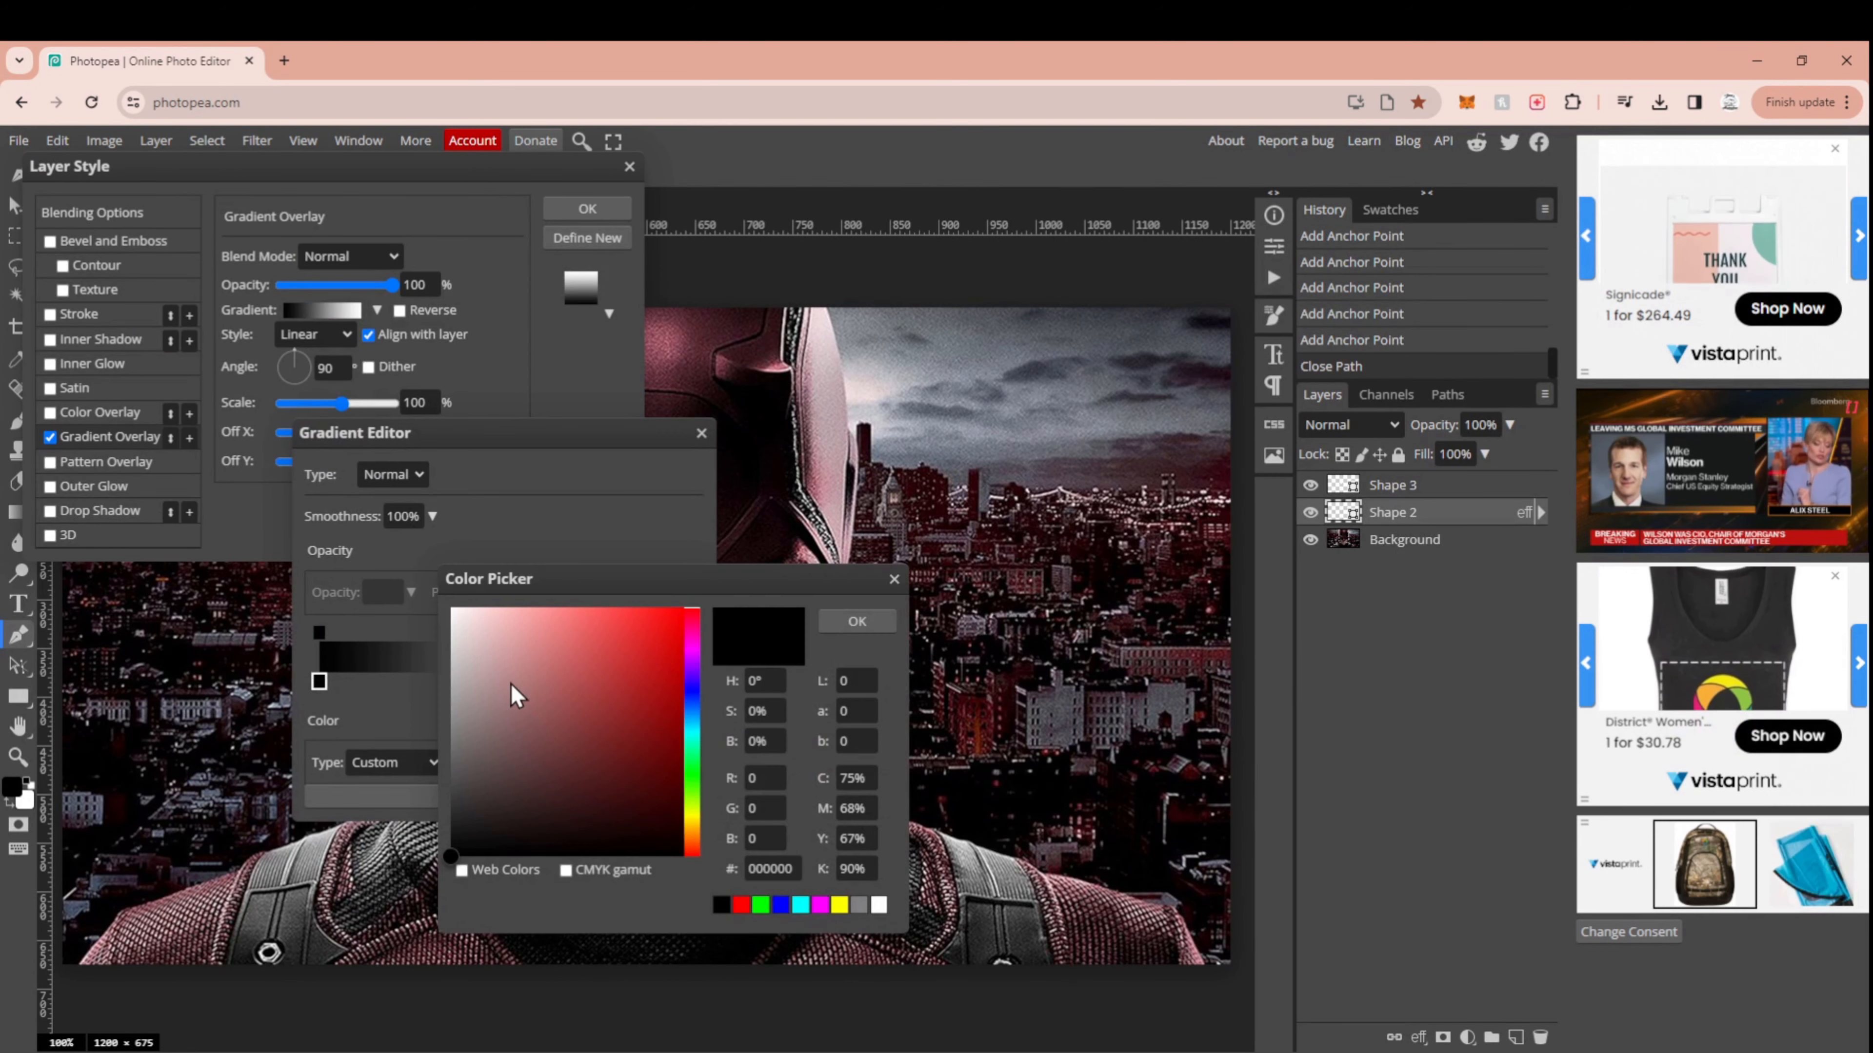
drag(649, 633, 662, 626)
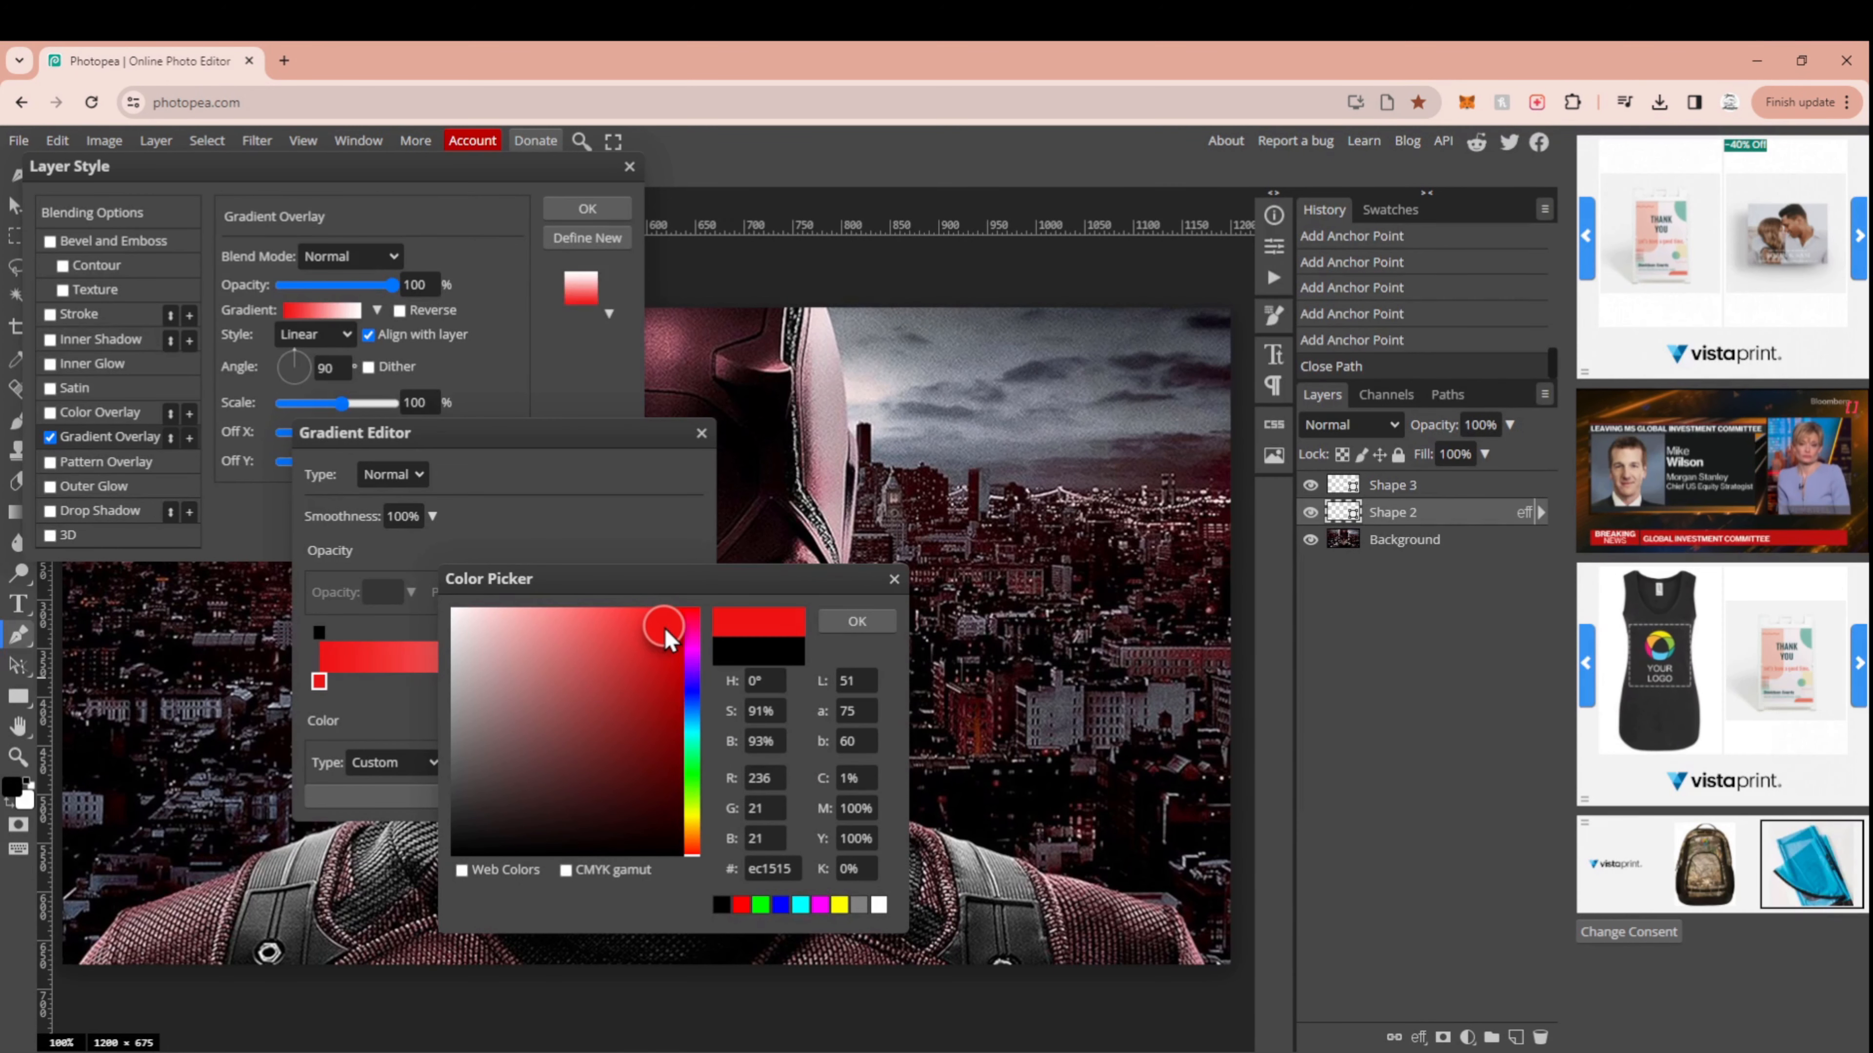
click(861, 629)
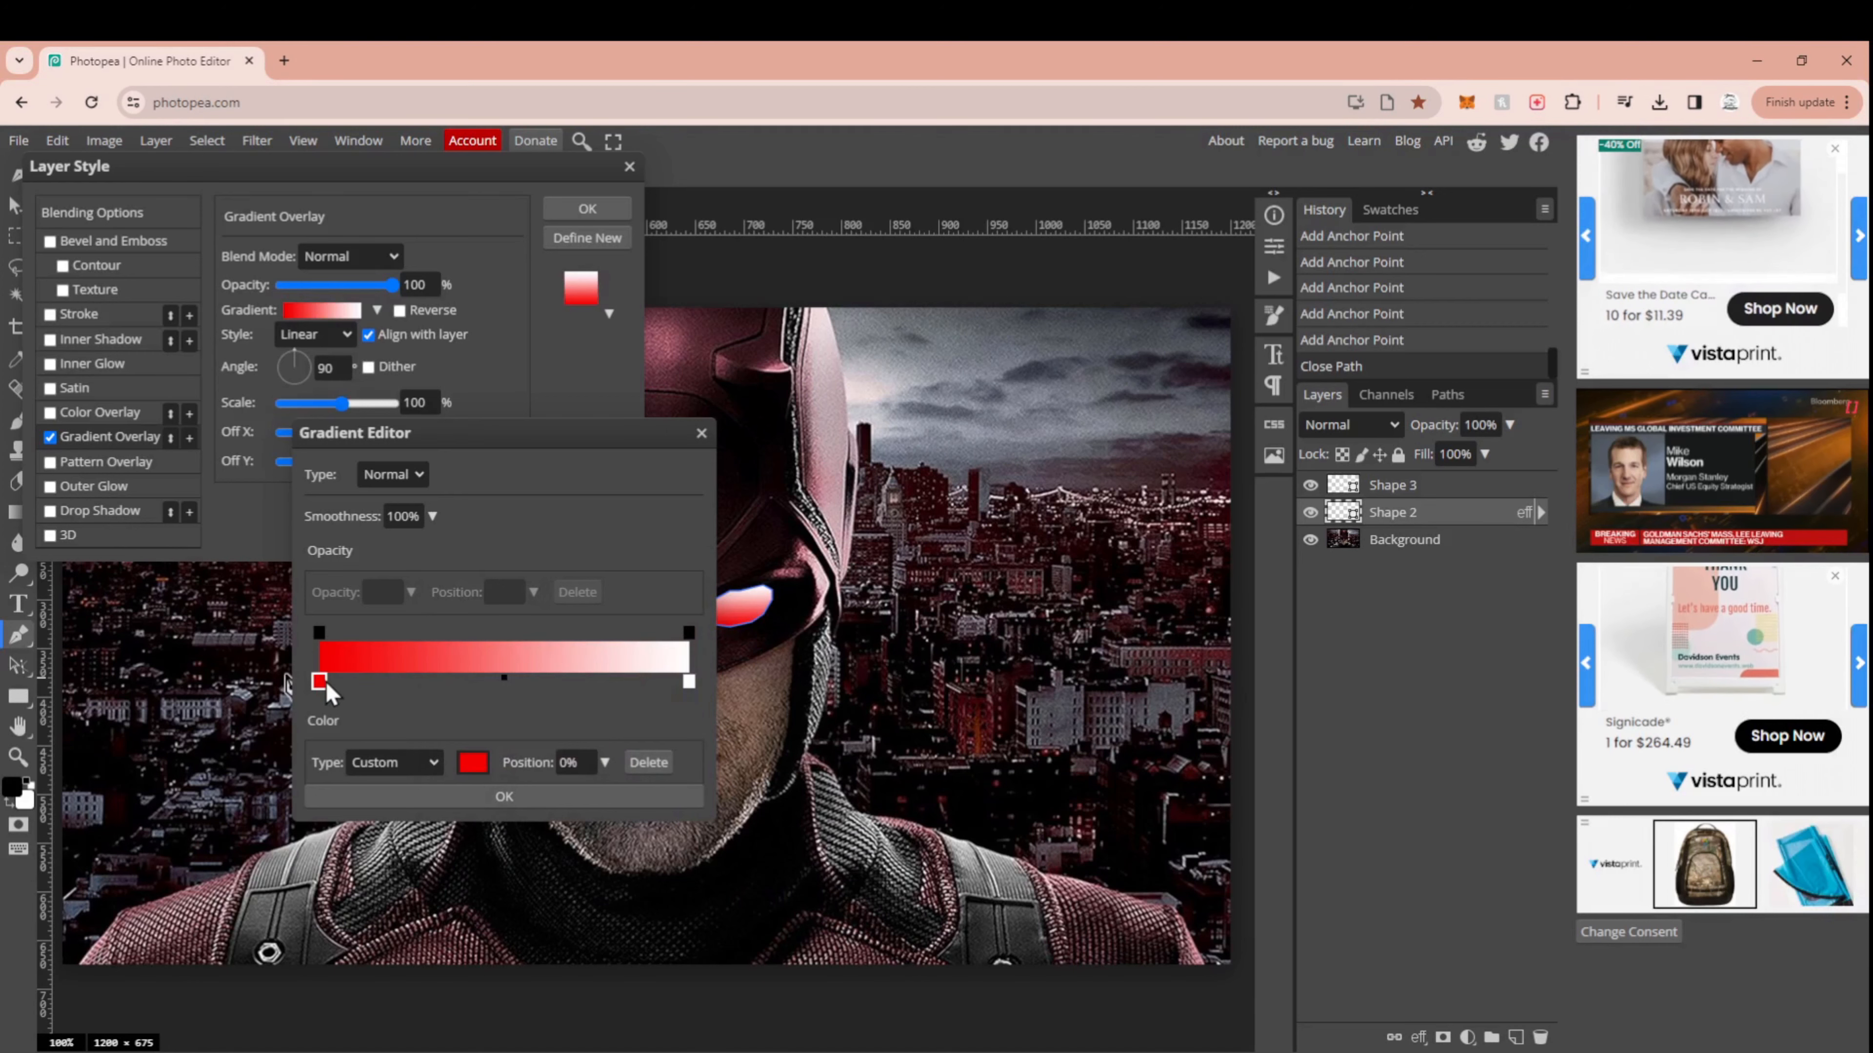
drag(320, 682, 564, 682)
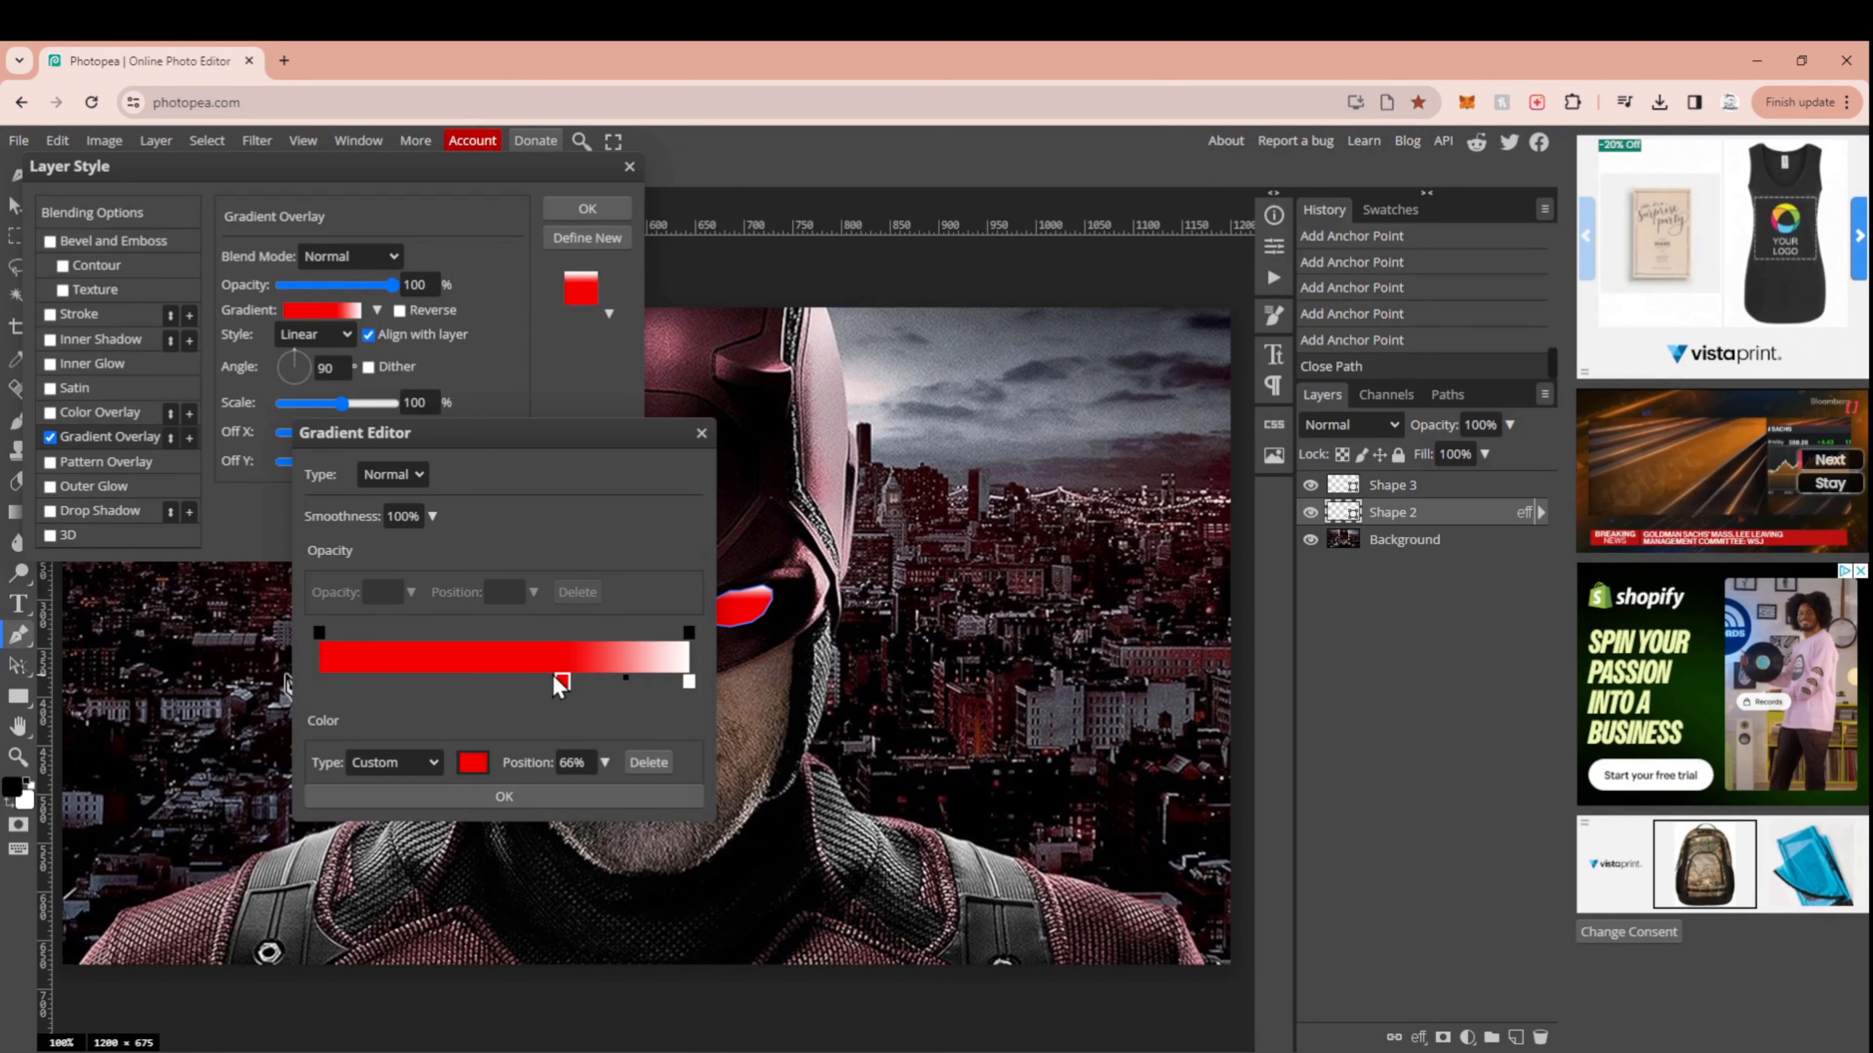
Step: Add a colour stop at 76% between the red and white stops and set it to orange-red fb3601
click(626, 678)
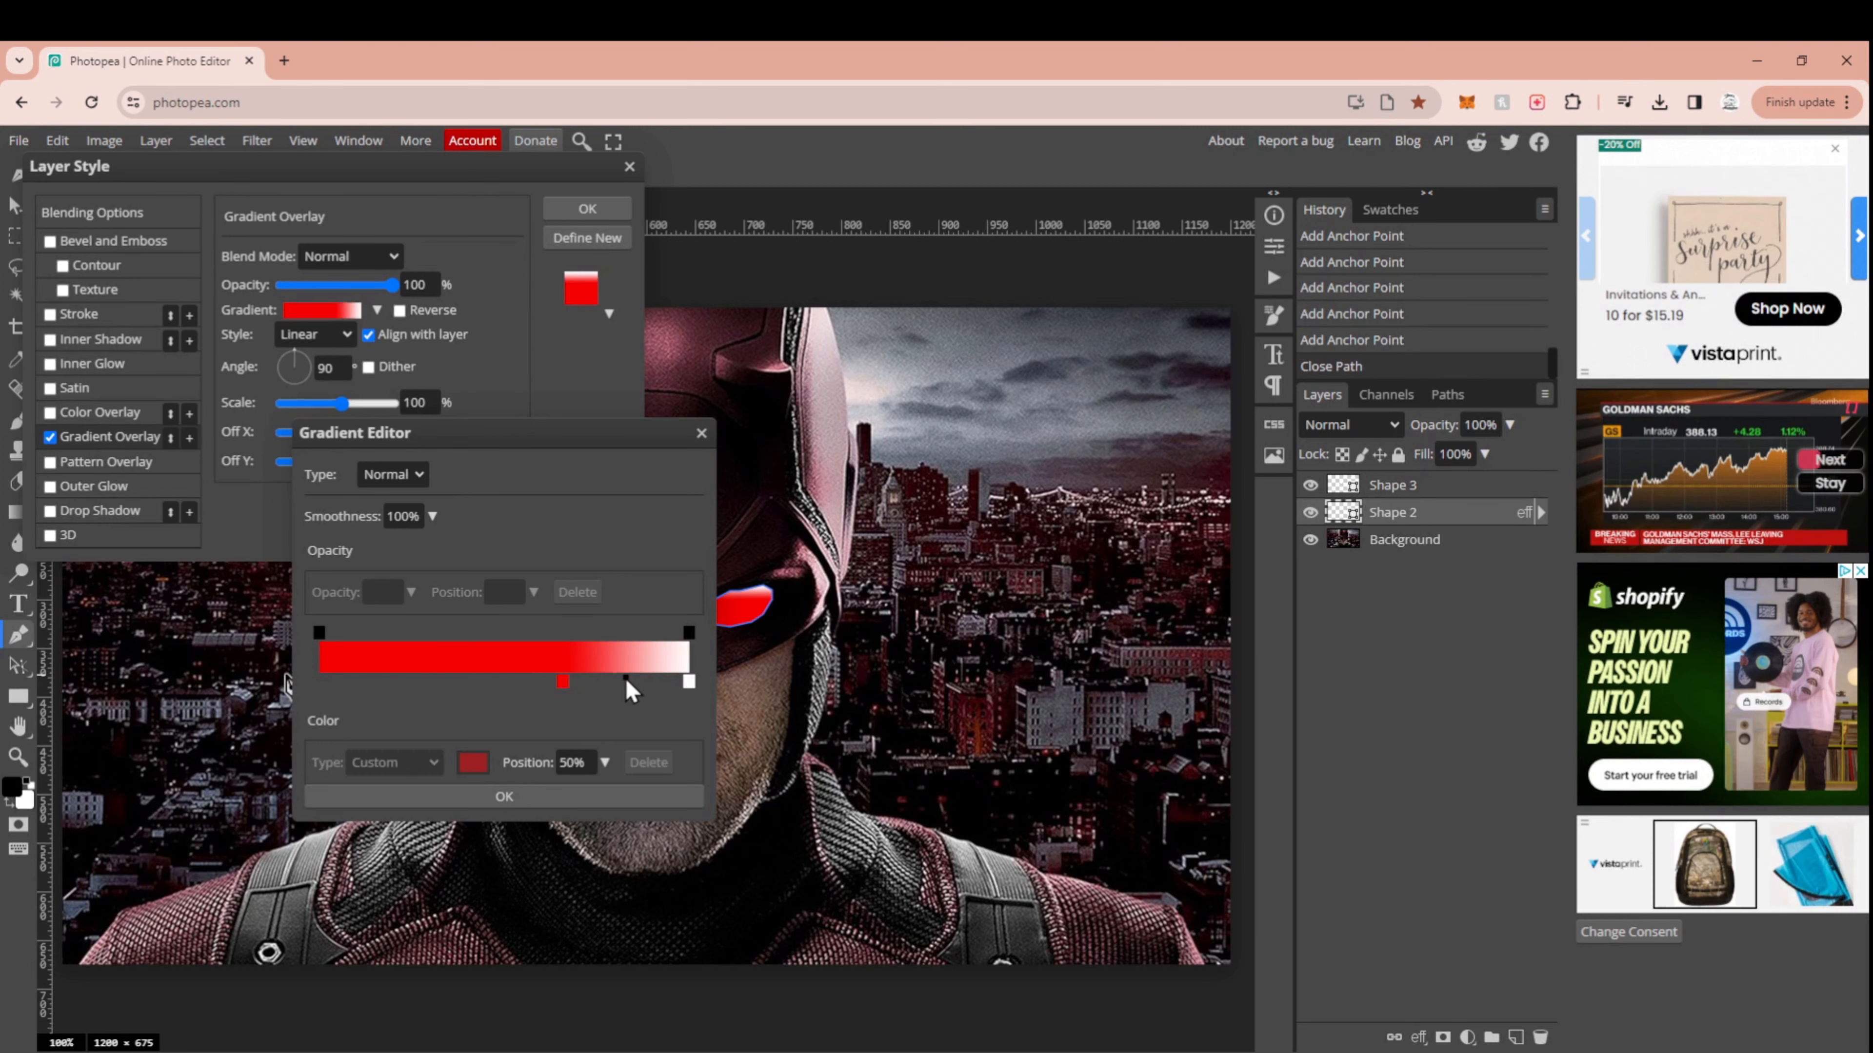
double_click(603, 679)
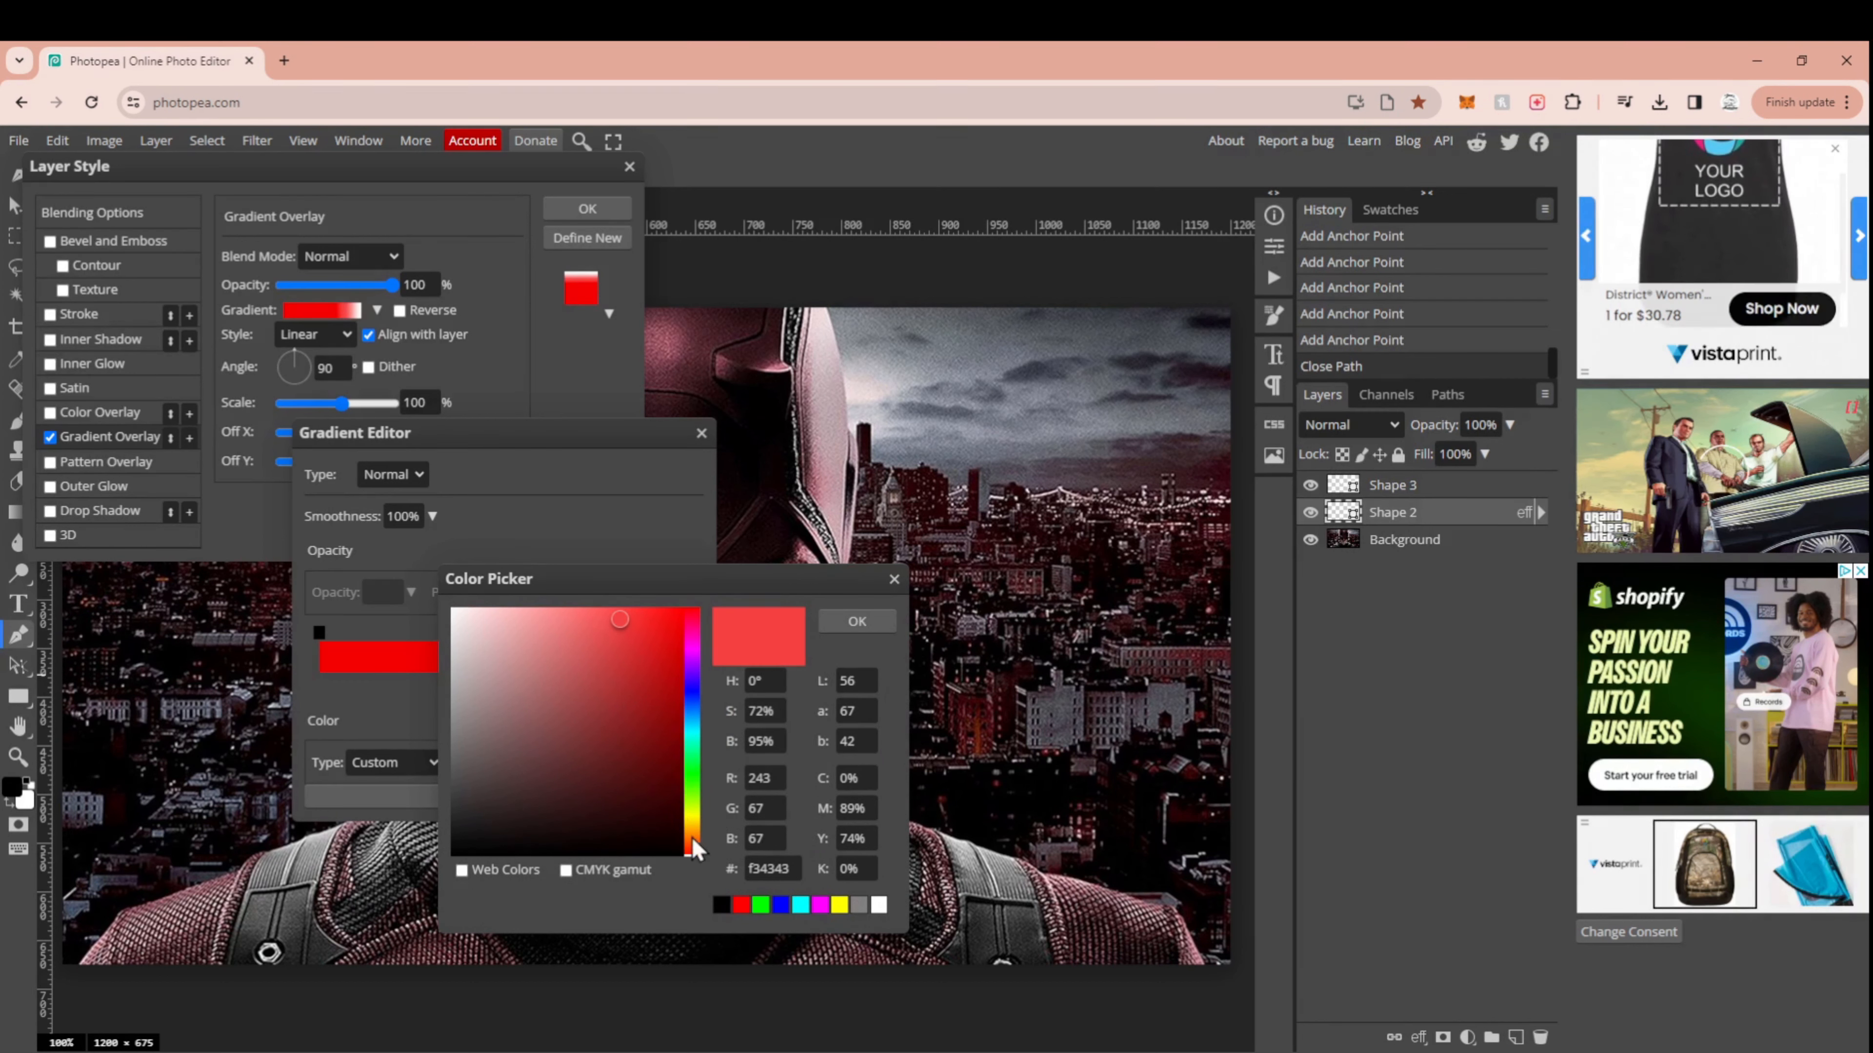
drag(693, 870, 695, 869)
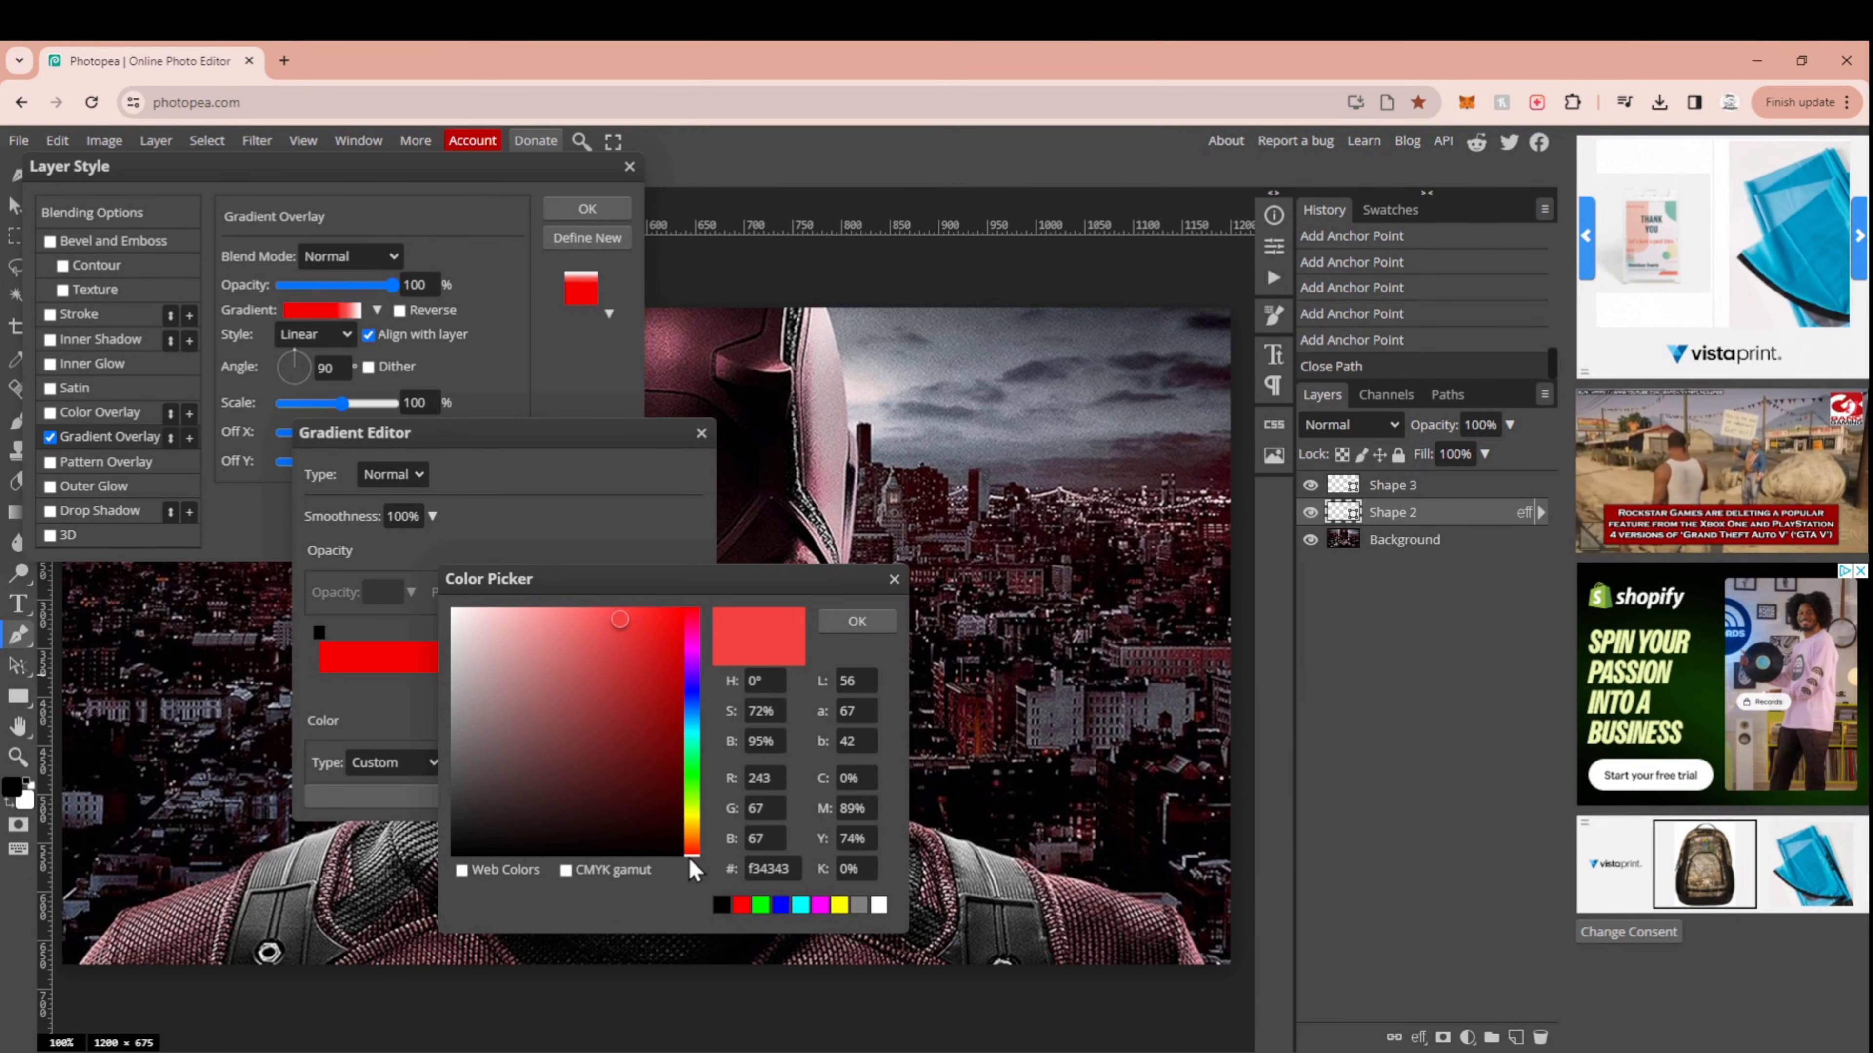
drag(648, 649, 683, 611)
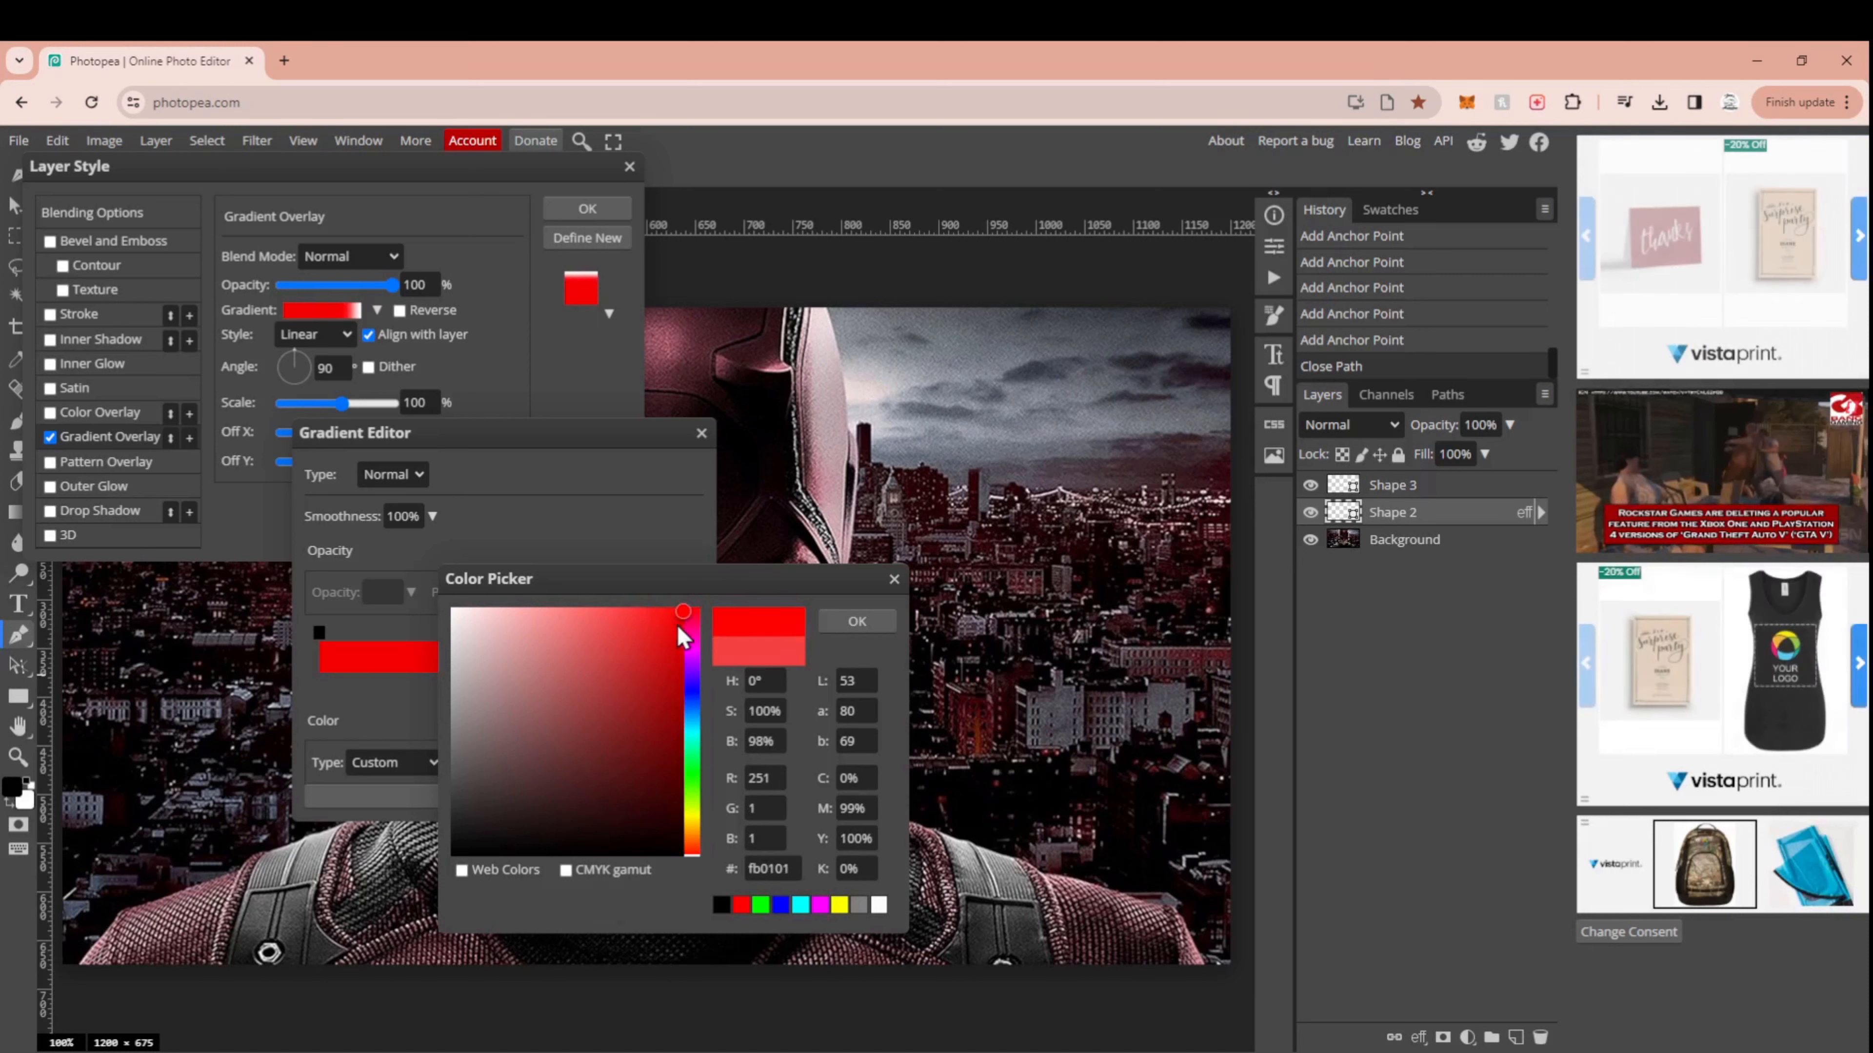
click(694, 848)
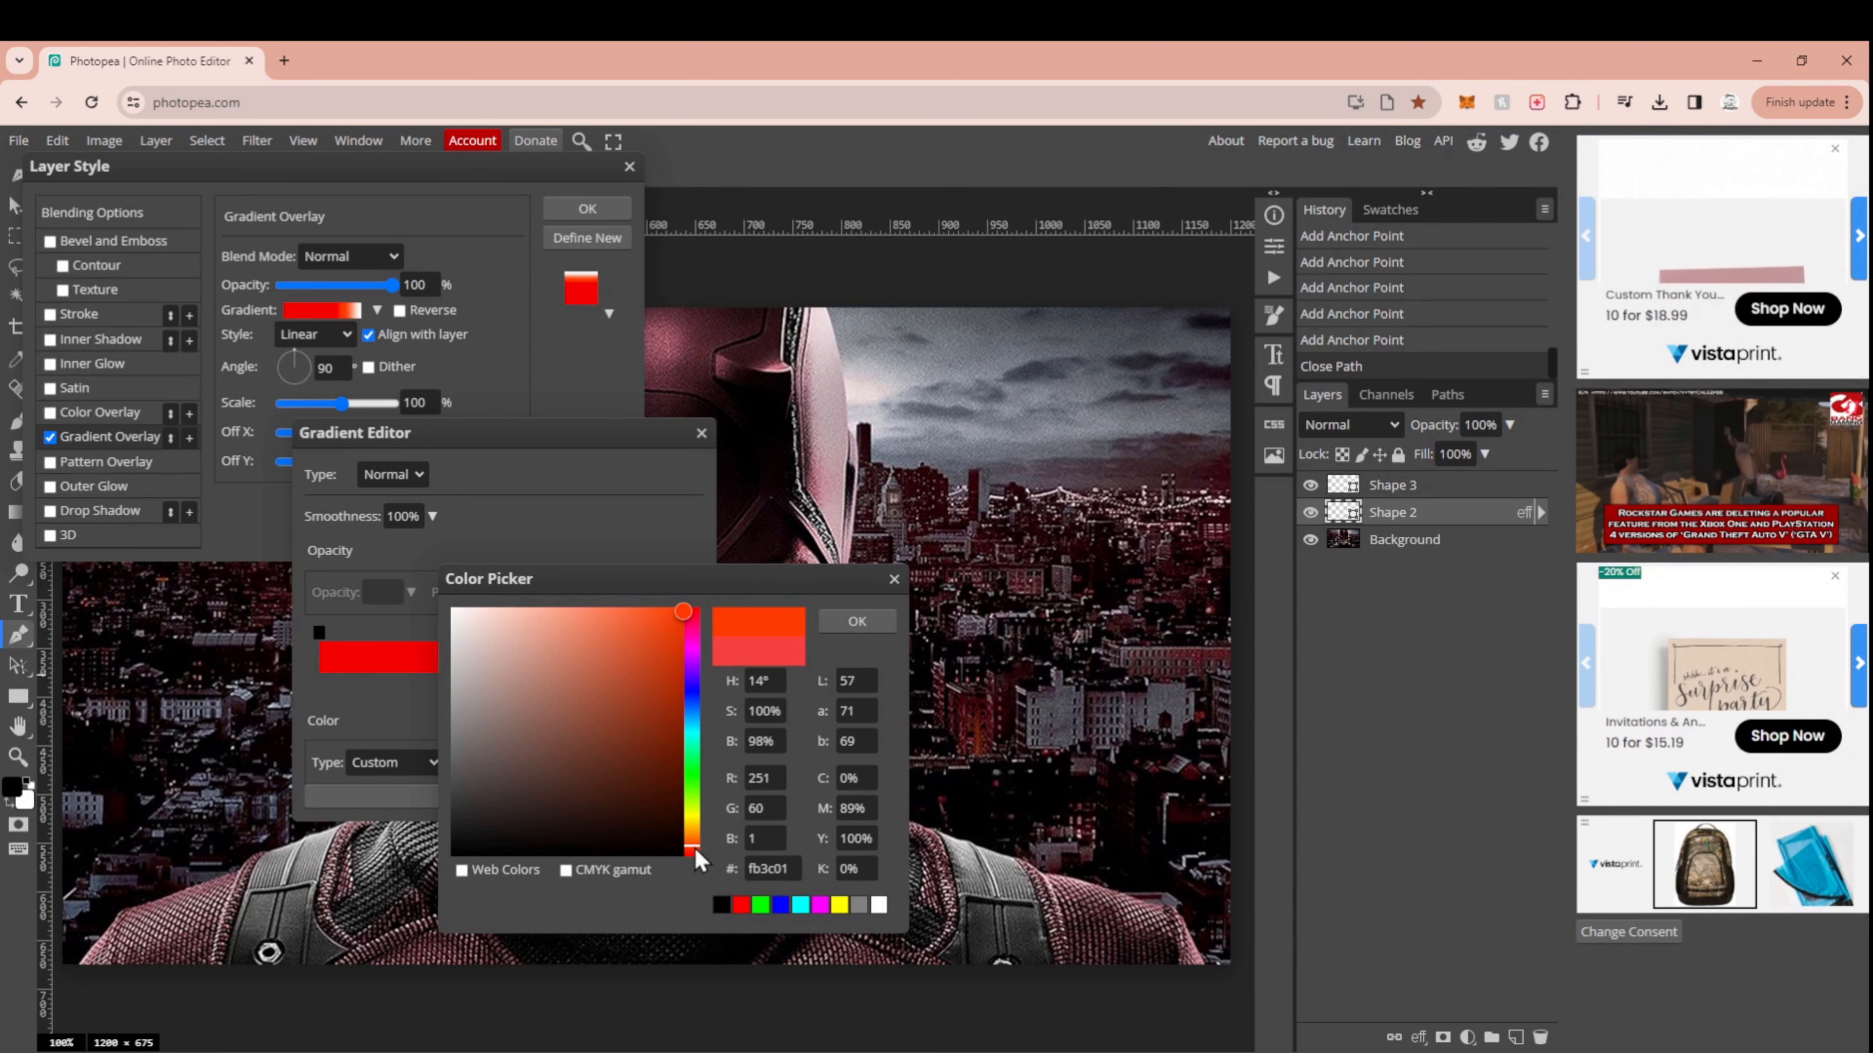
drag(694, 848, 695, 850)
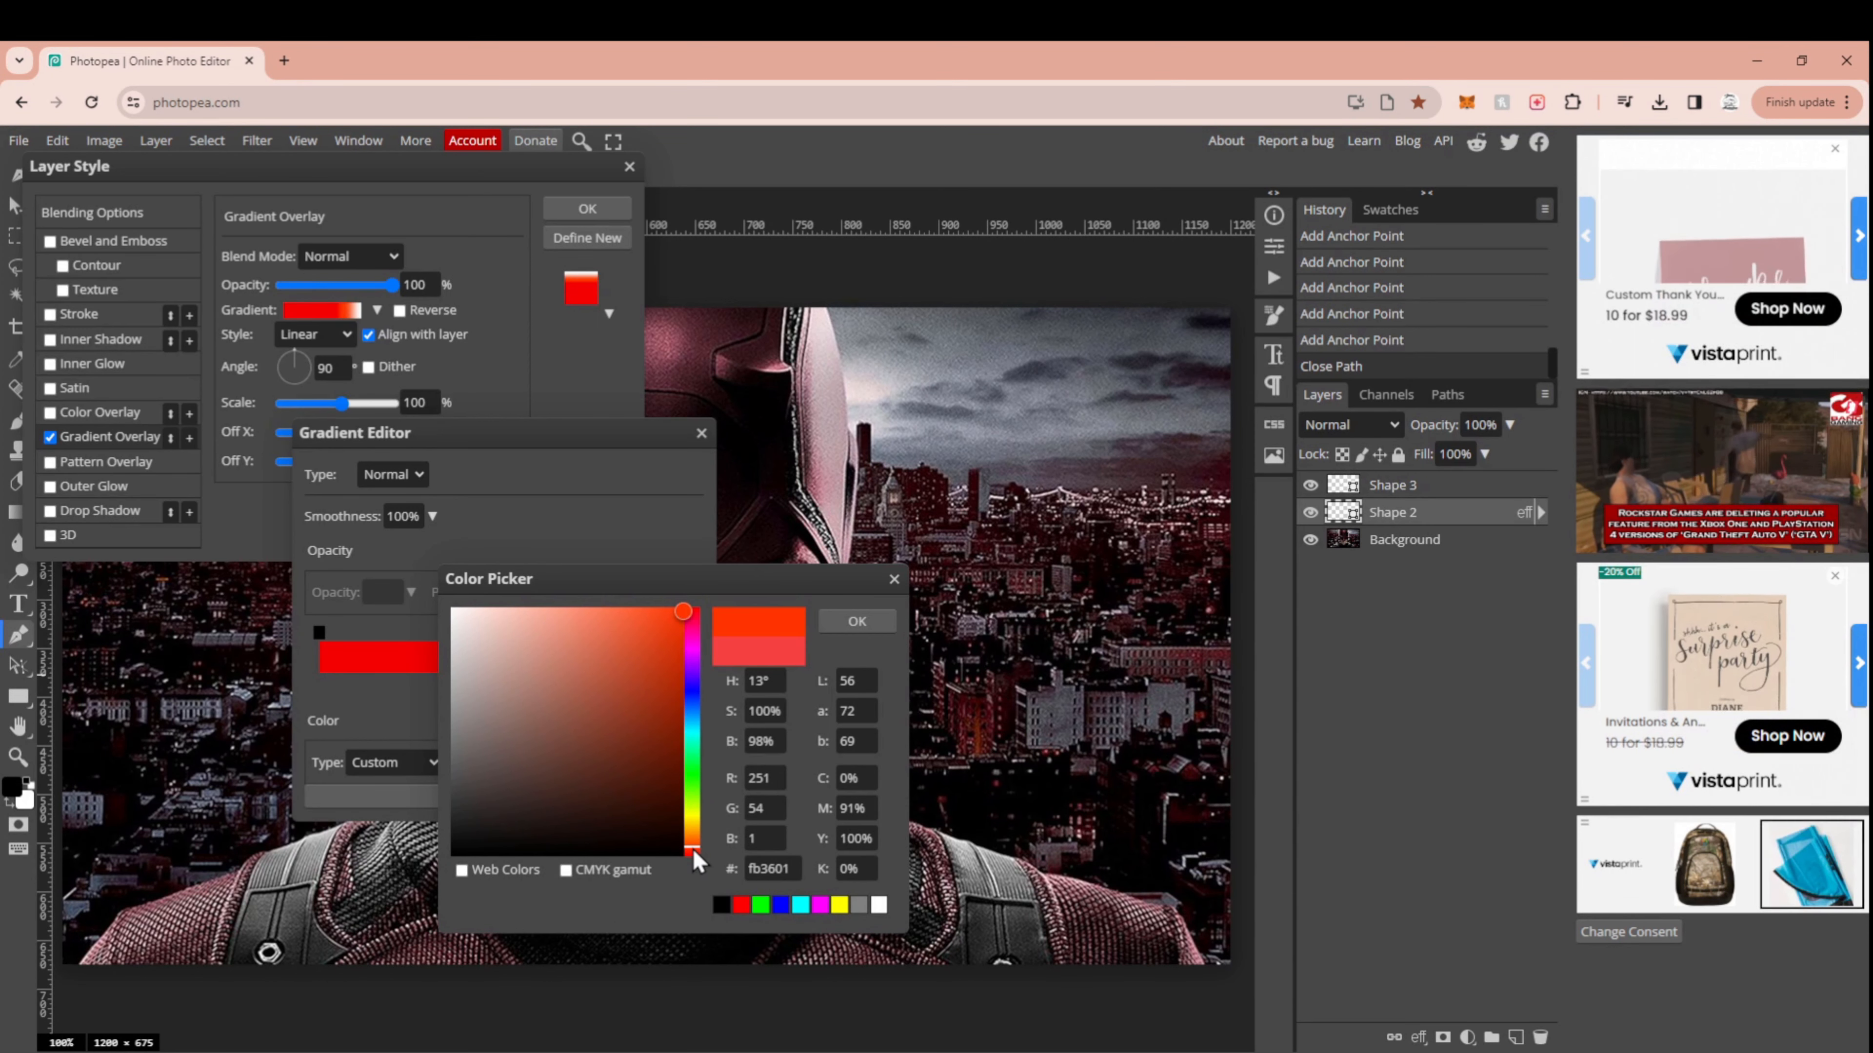
click(882, 625)
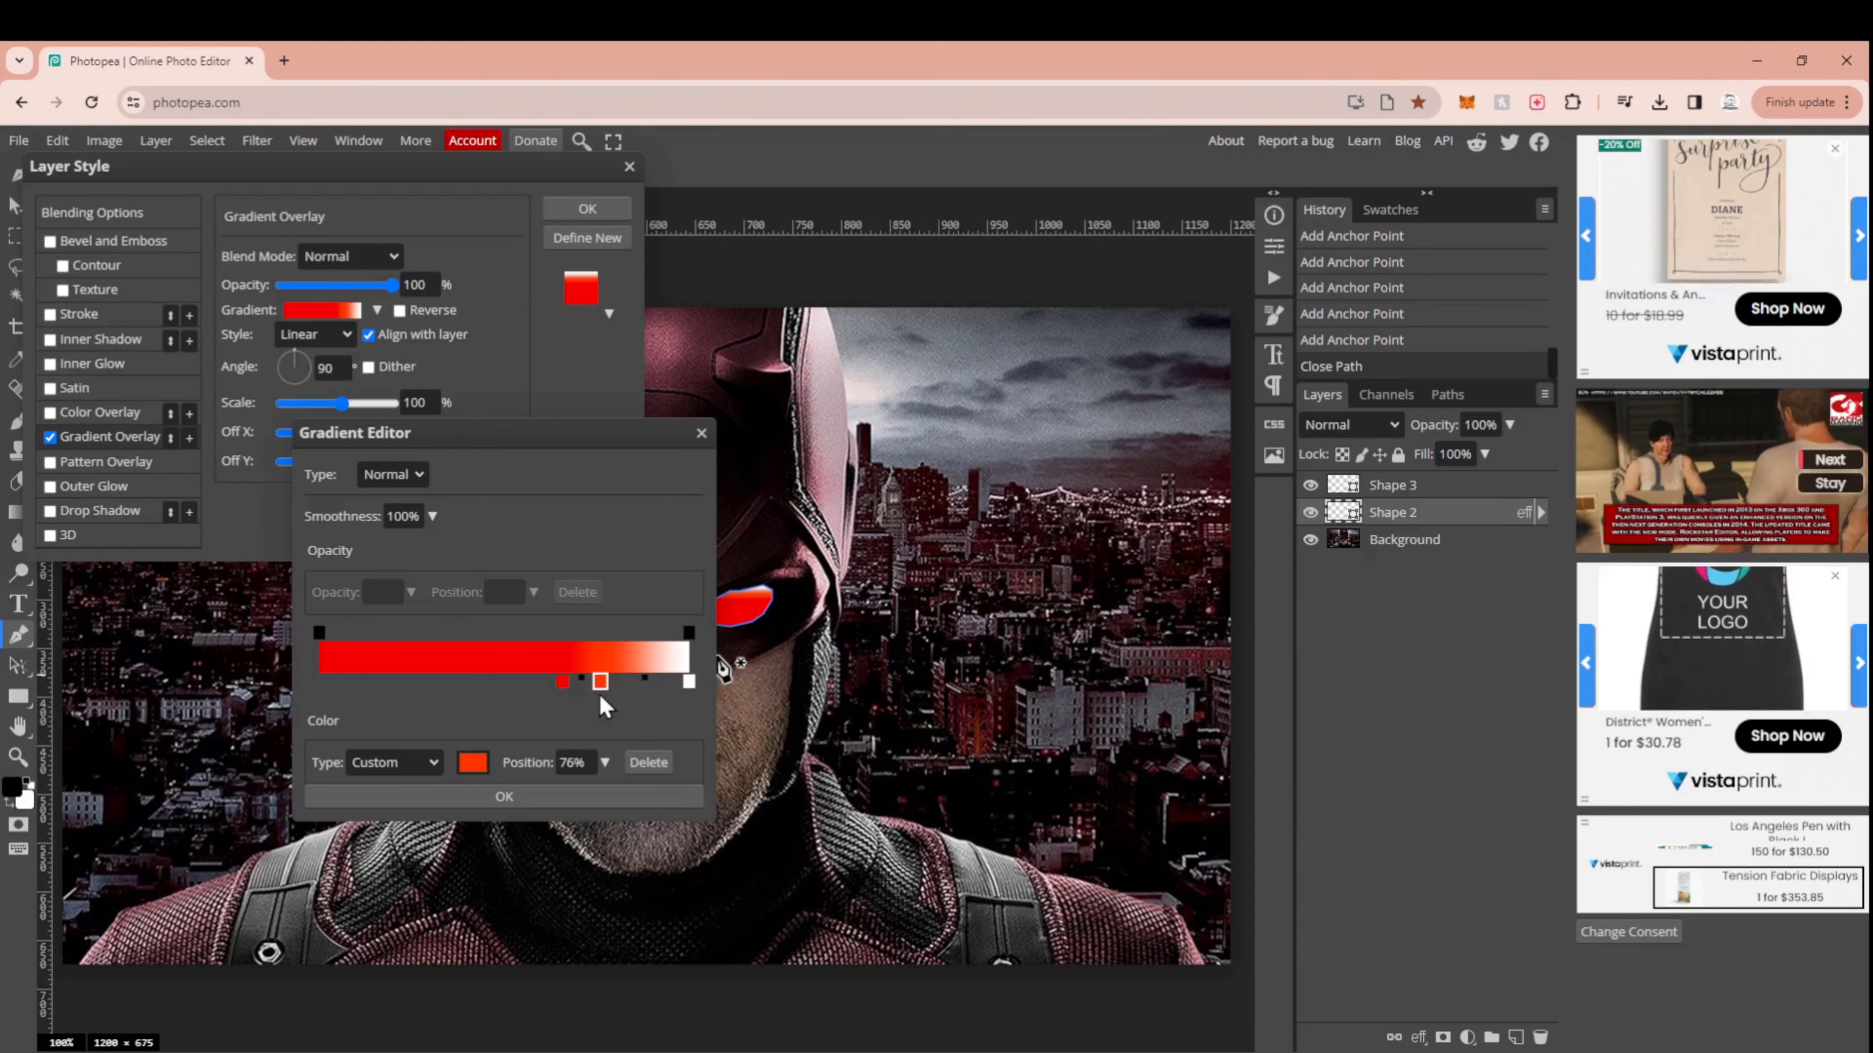
Step: Recolour the gradient's white end stop to orange, shifting its hue slightly towards yellow from ed5900
click(693, 685)
double_click(692, 685)
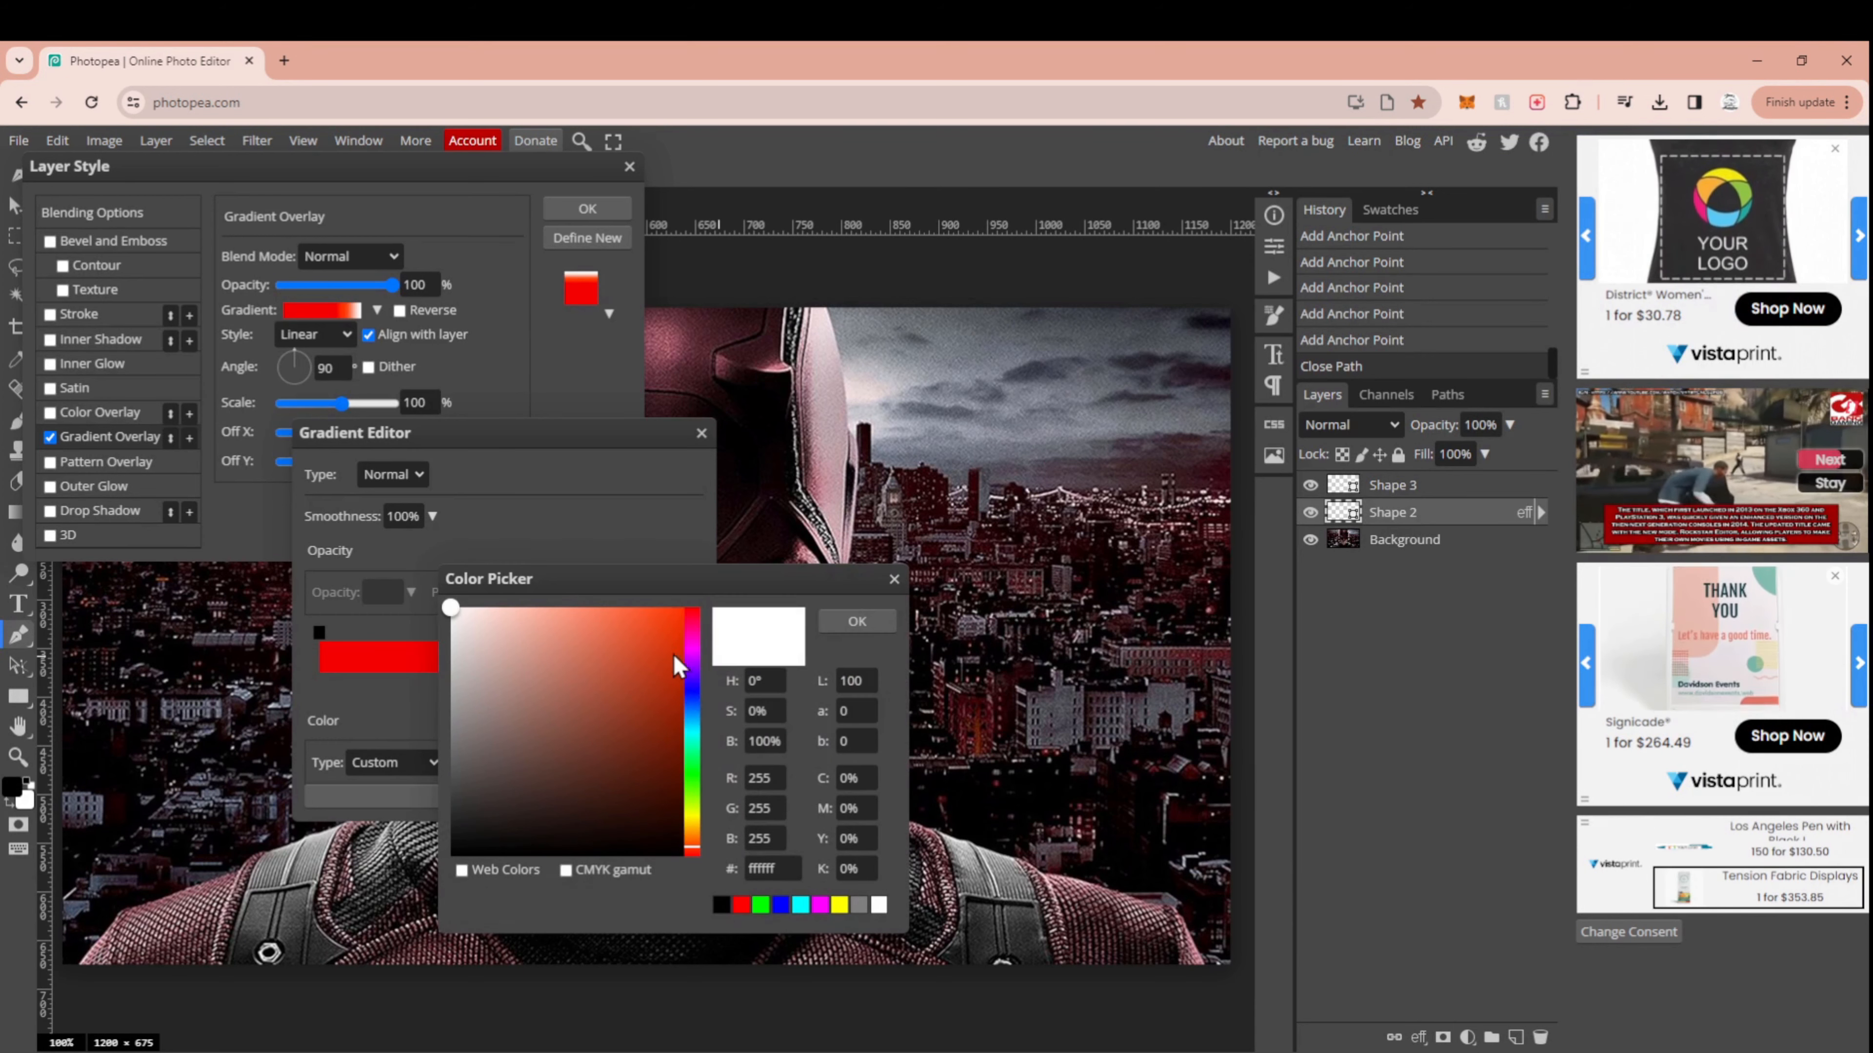
drag(690, 837, 695, 853)
drag(655, 621, 684, 627)
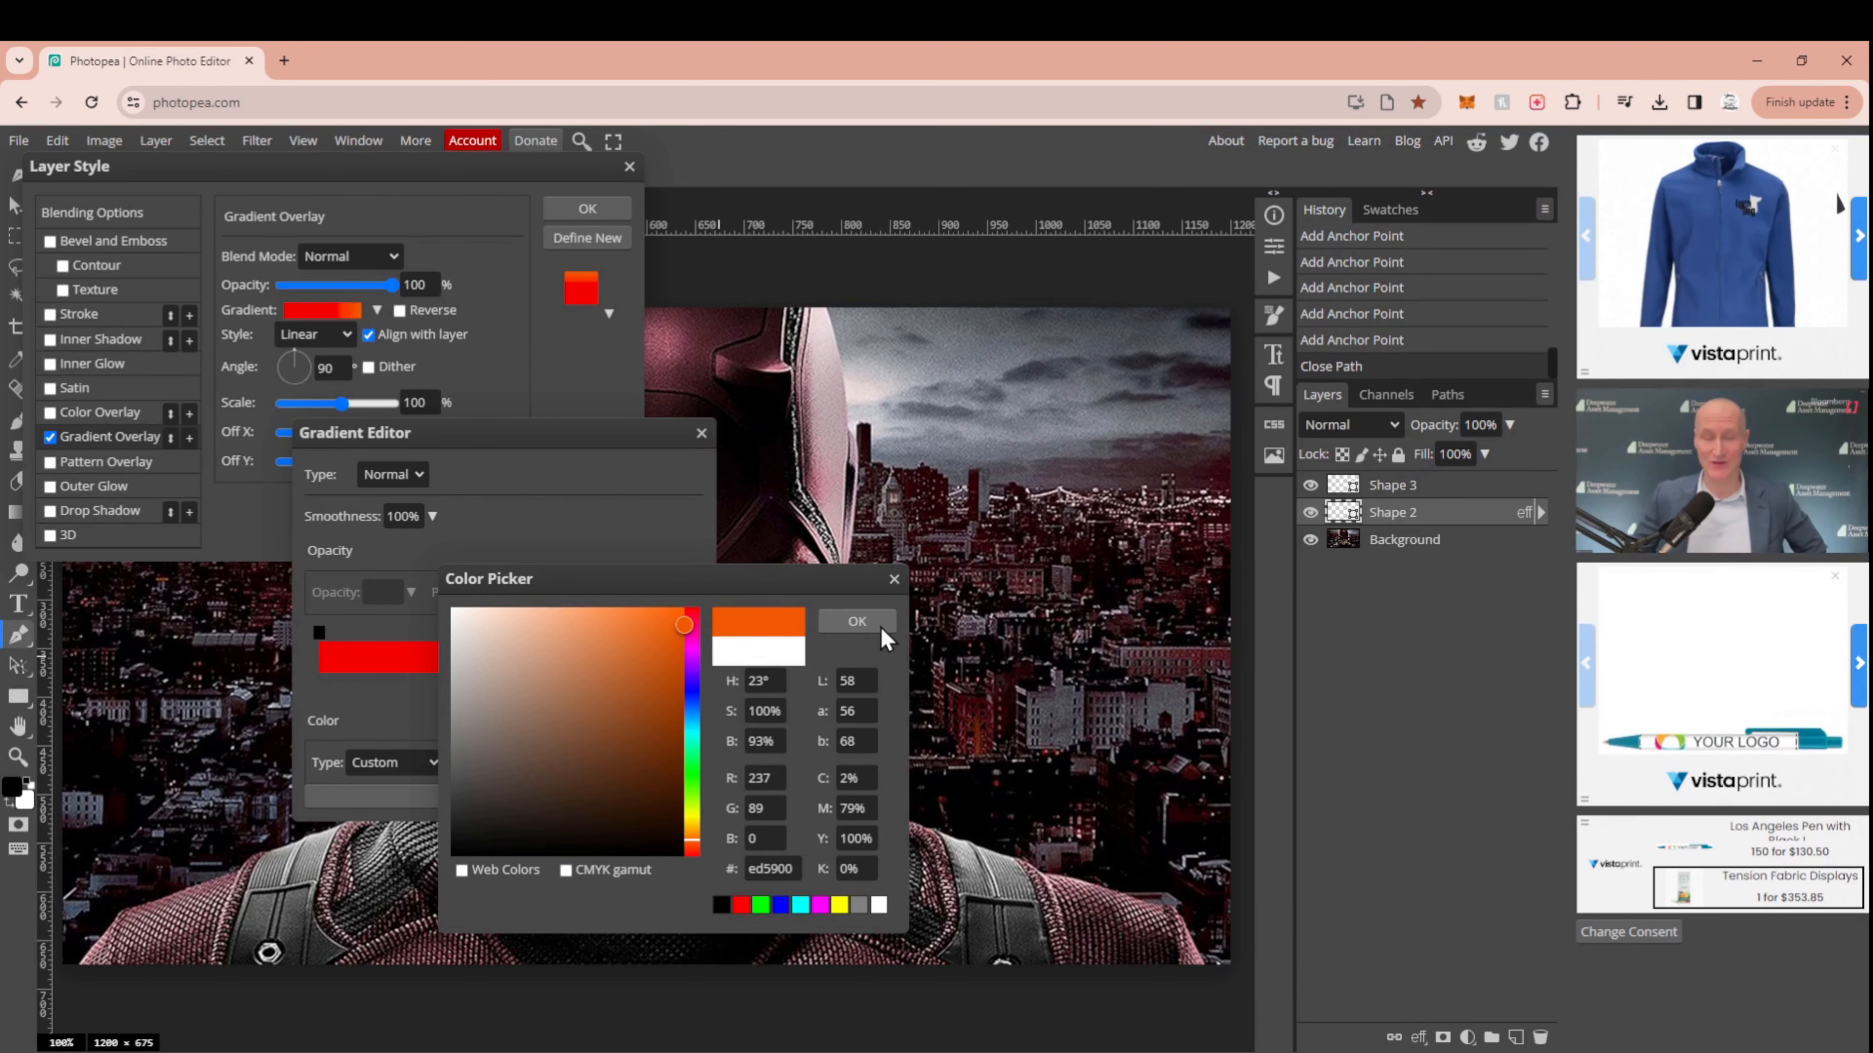
click(855, 621)
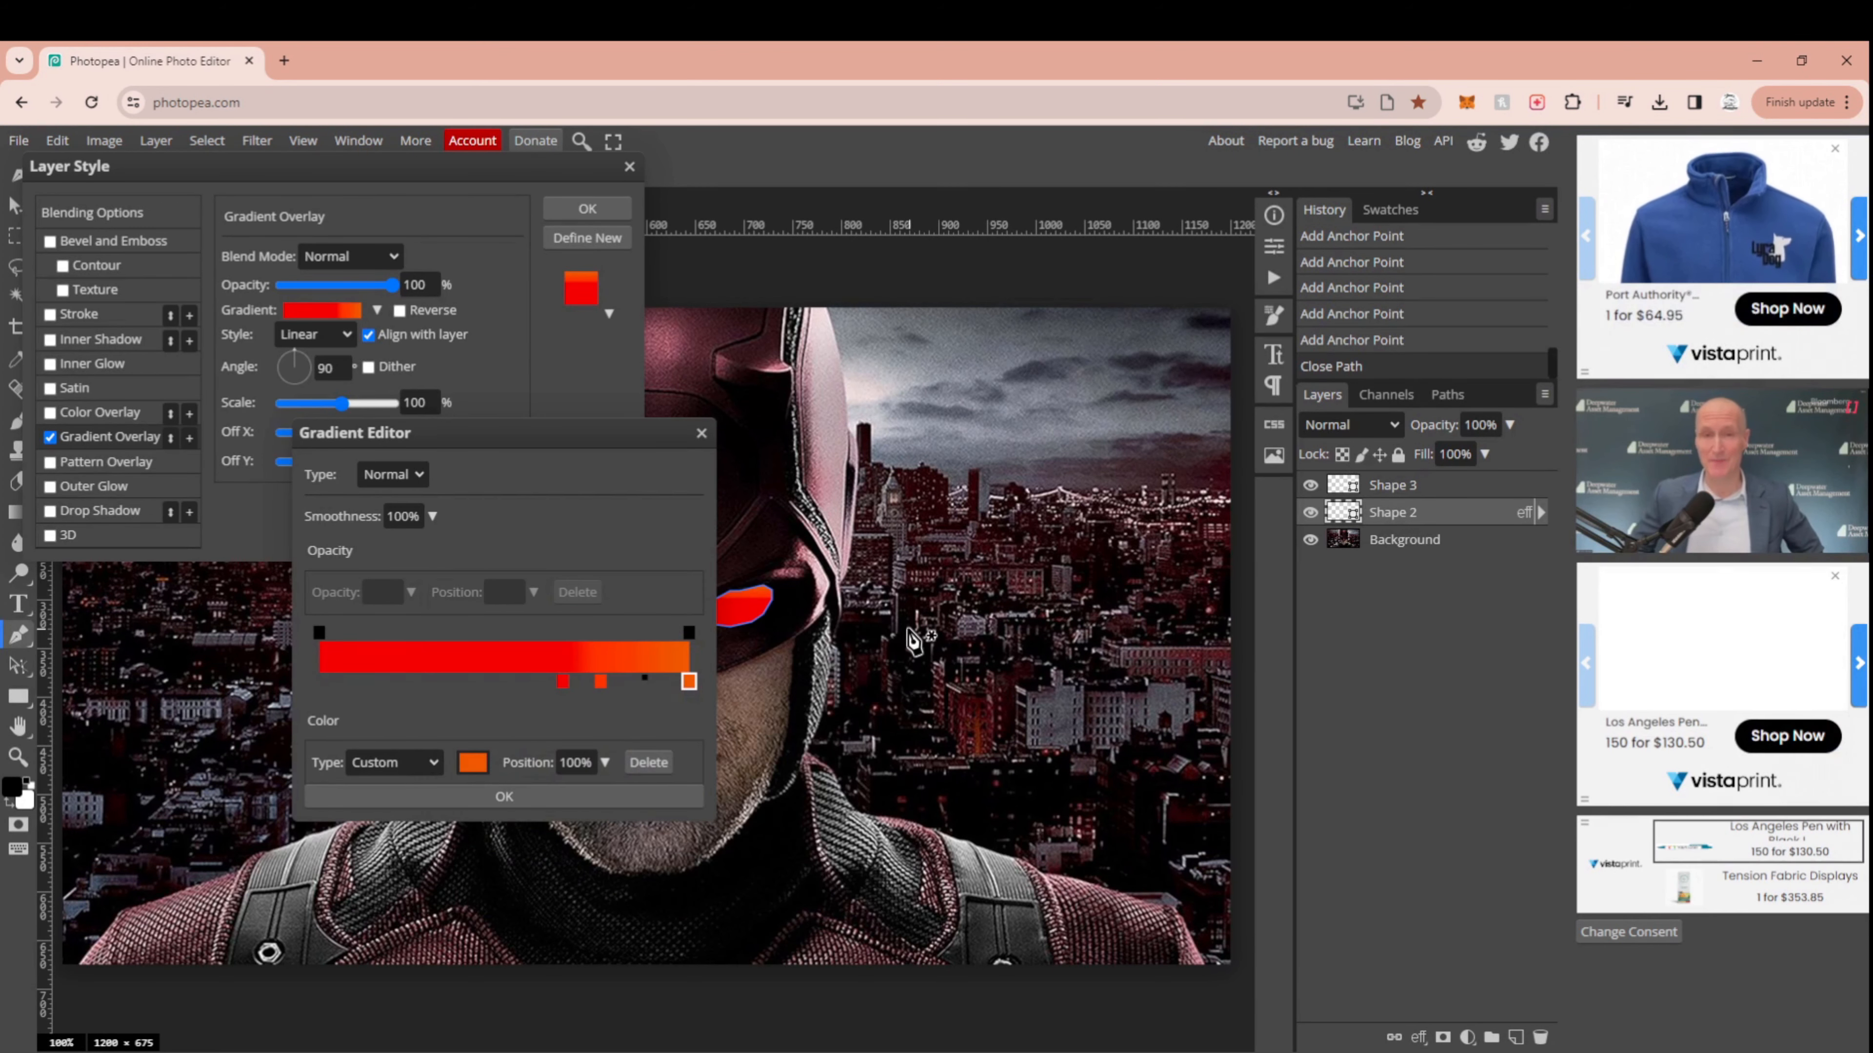
double_click(689, 682)
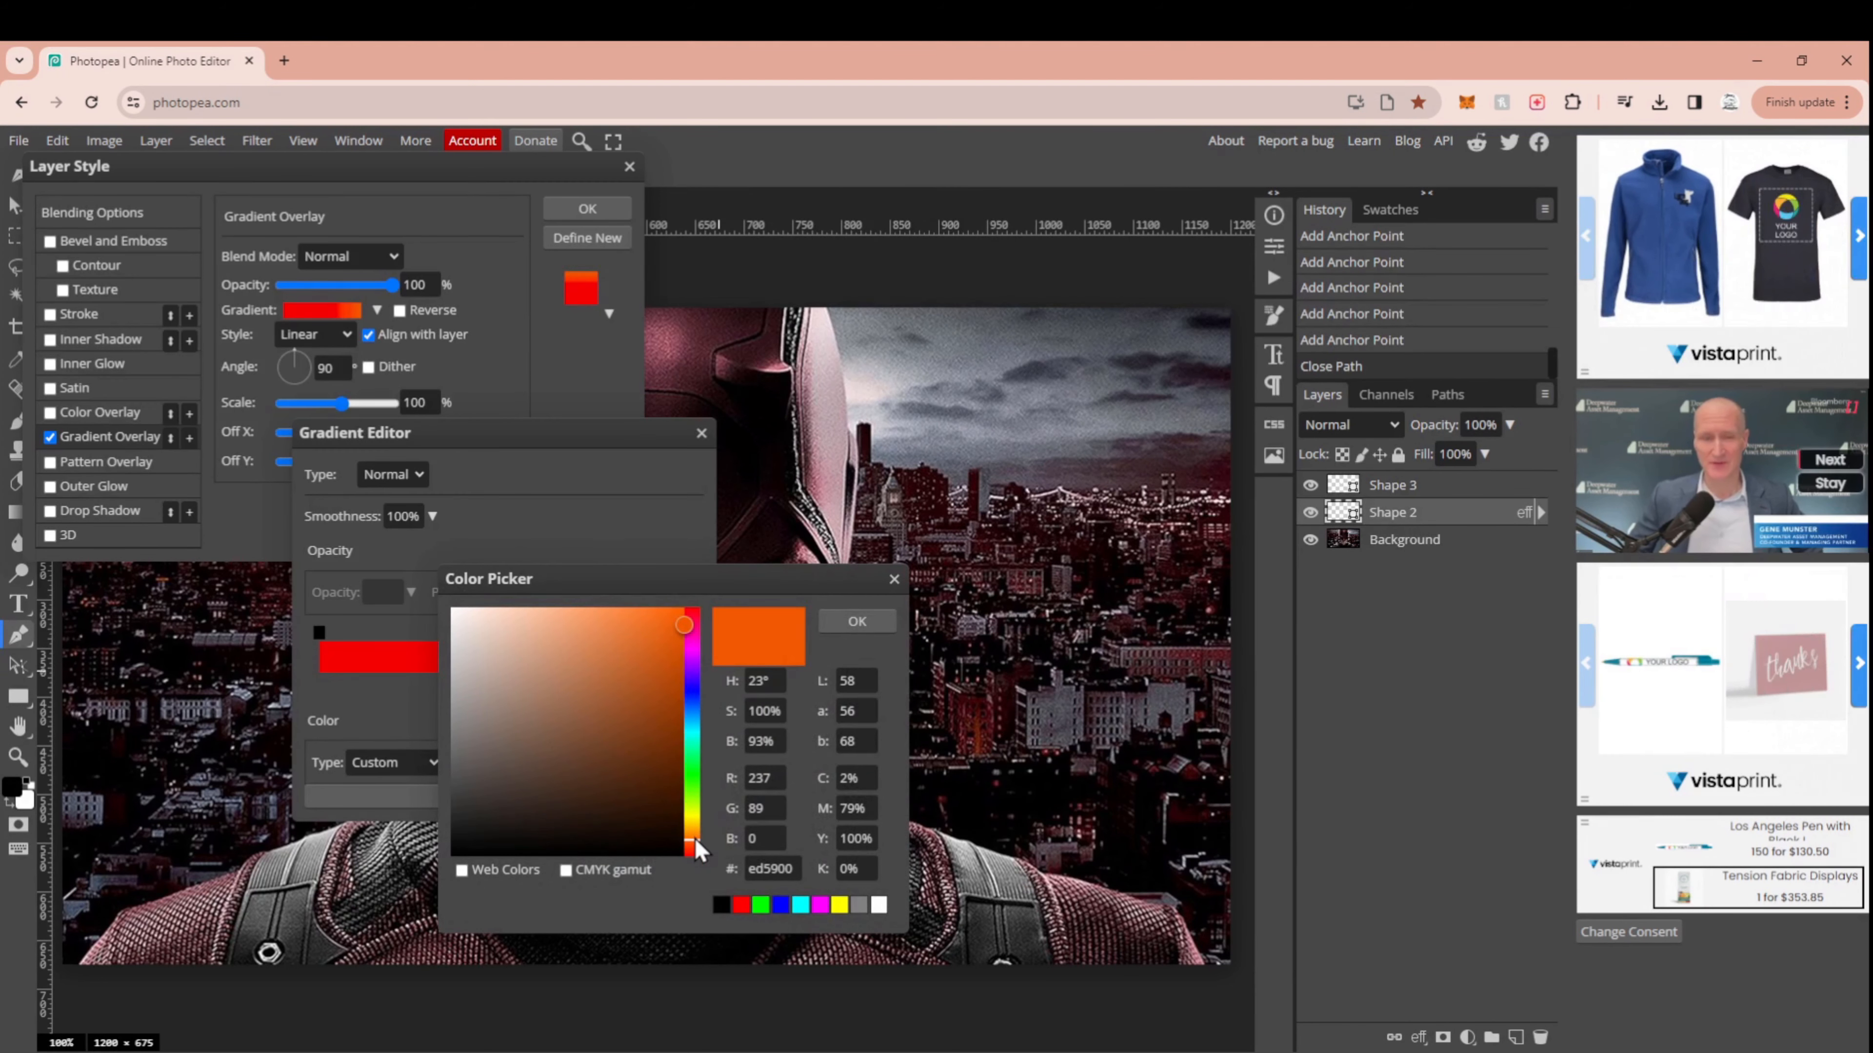
drag(695, 844, 695, 842)
click(873, 621)
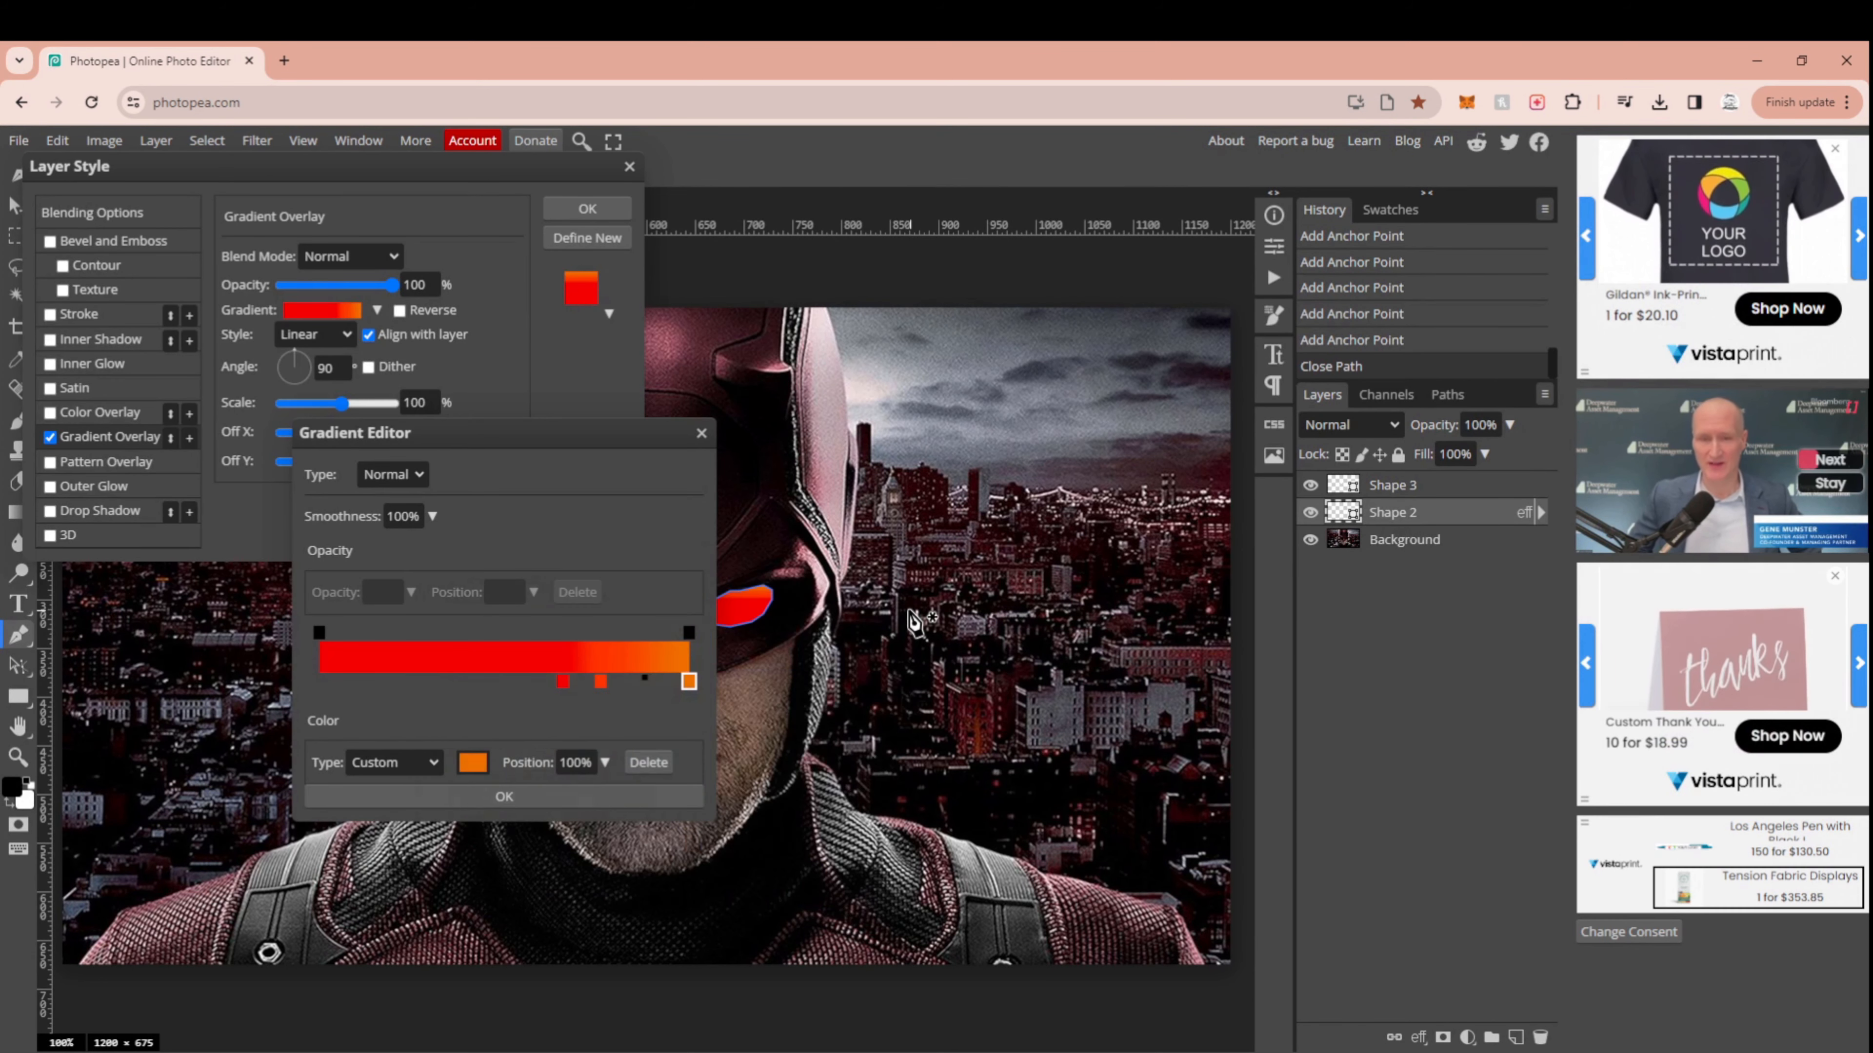
Step: Accept the edited gradient, make the Shape 2 overlay radial and reversed with a 375% scale, and apply the layer style
click(503, 796)
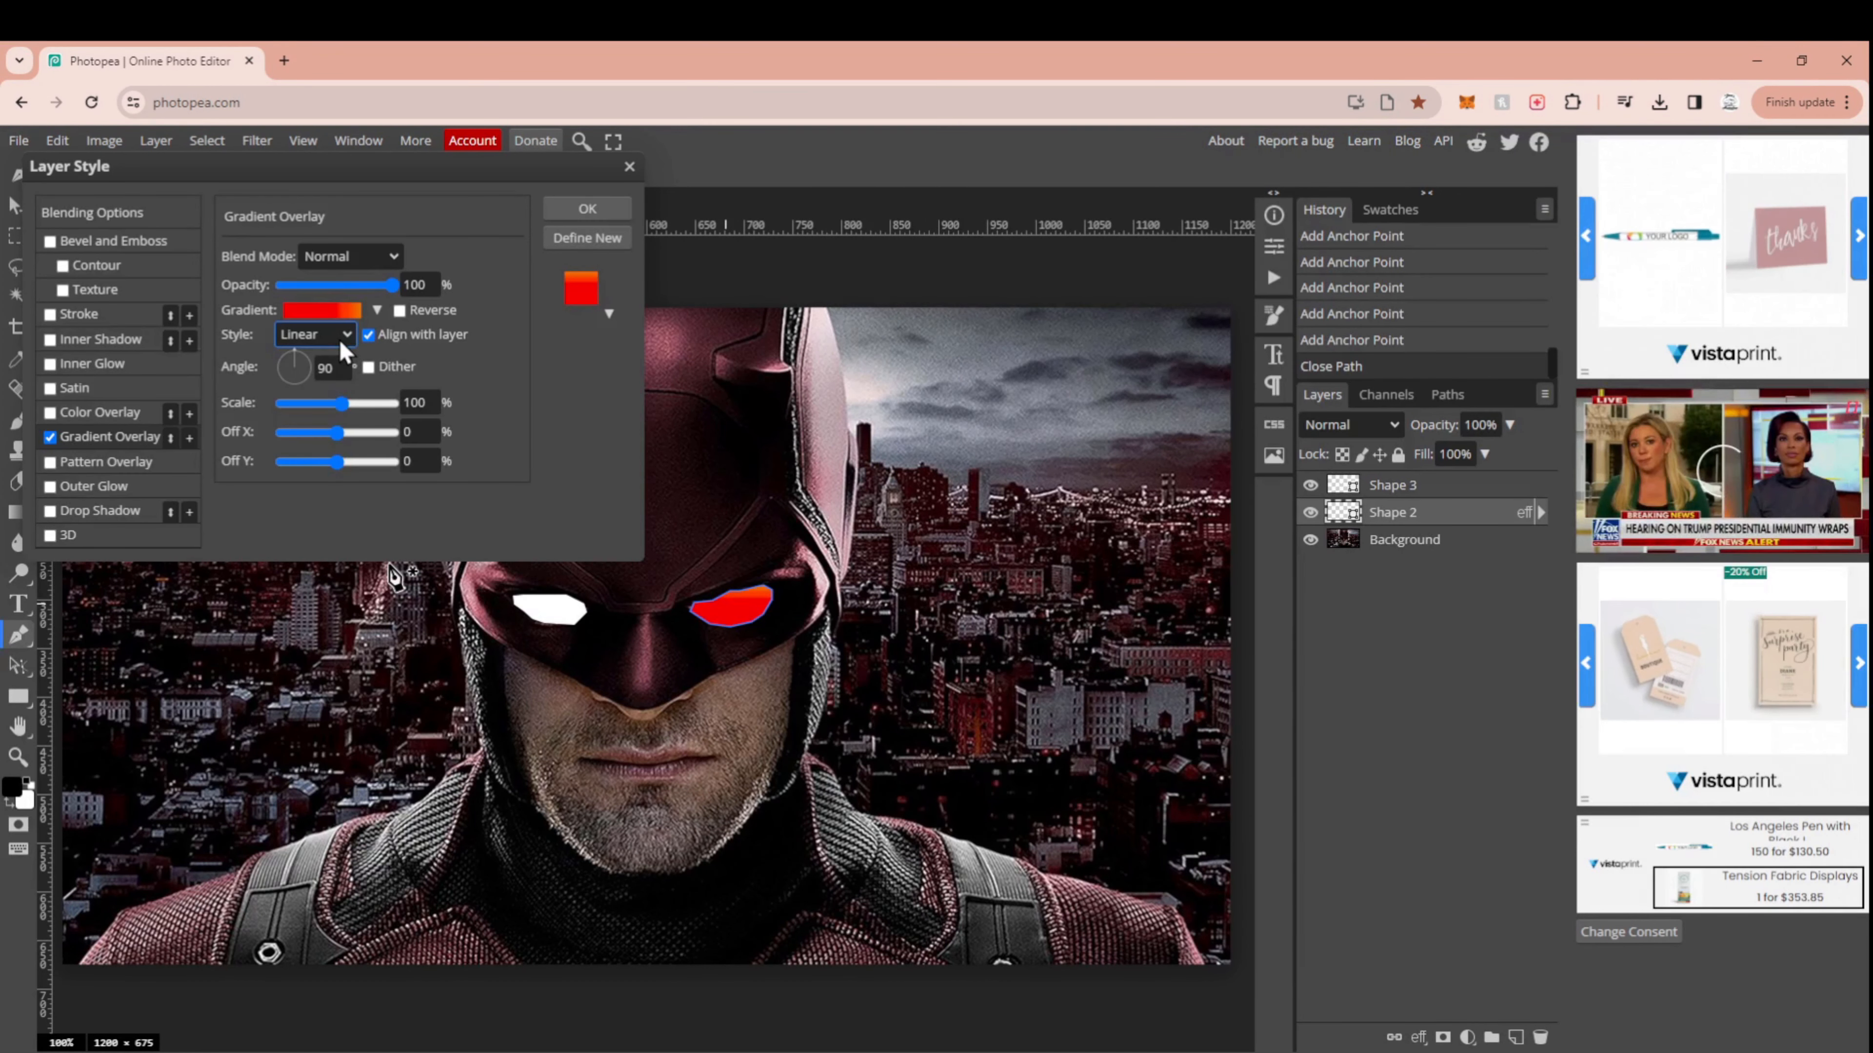
key(Down)
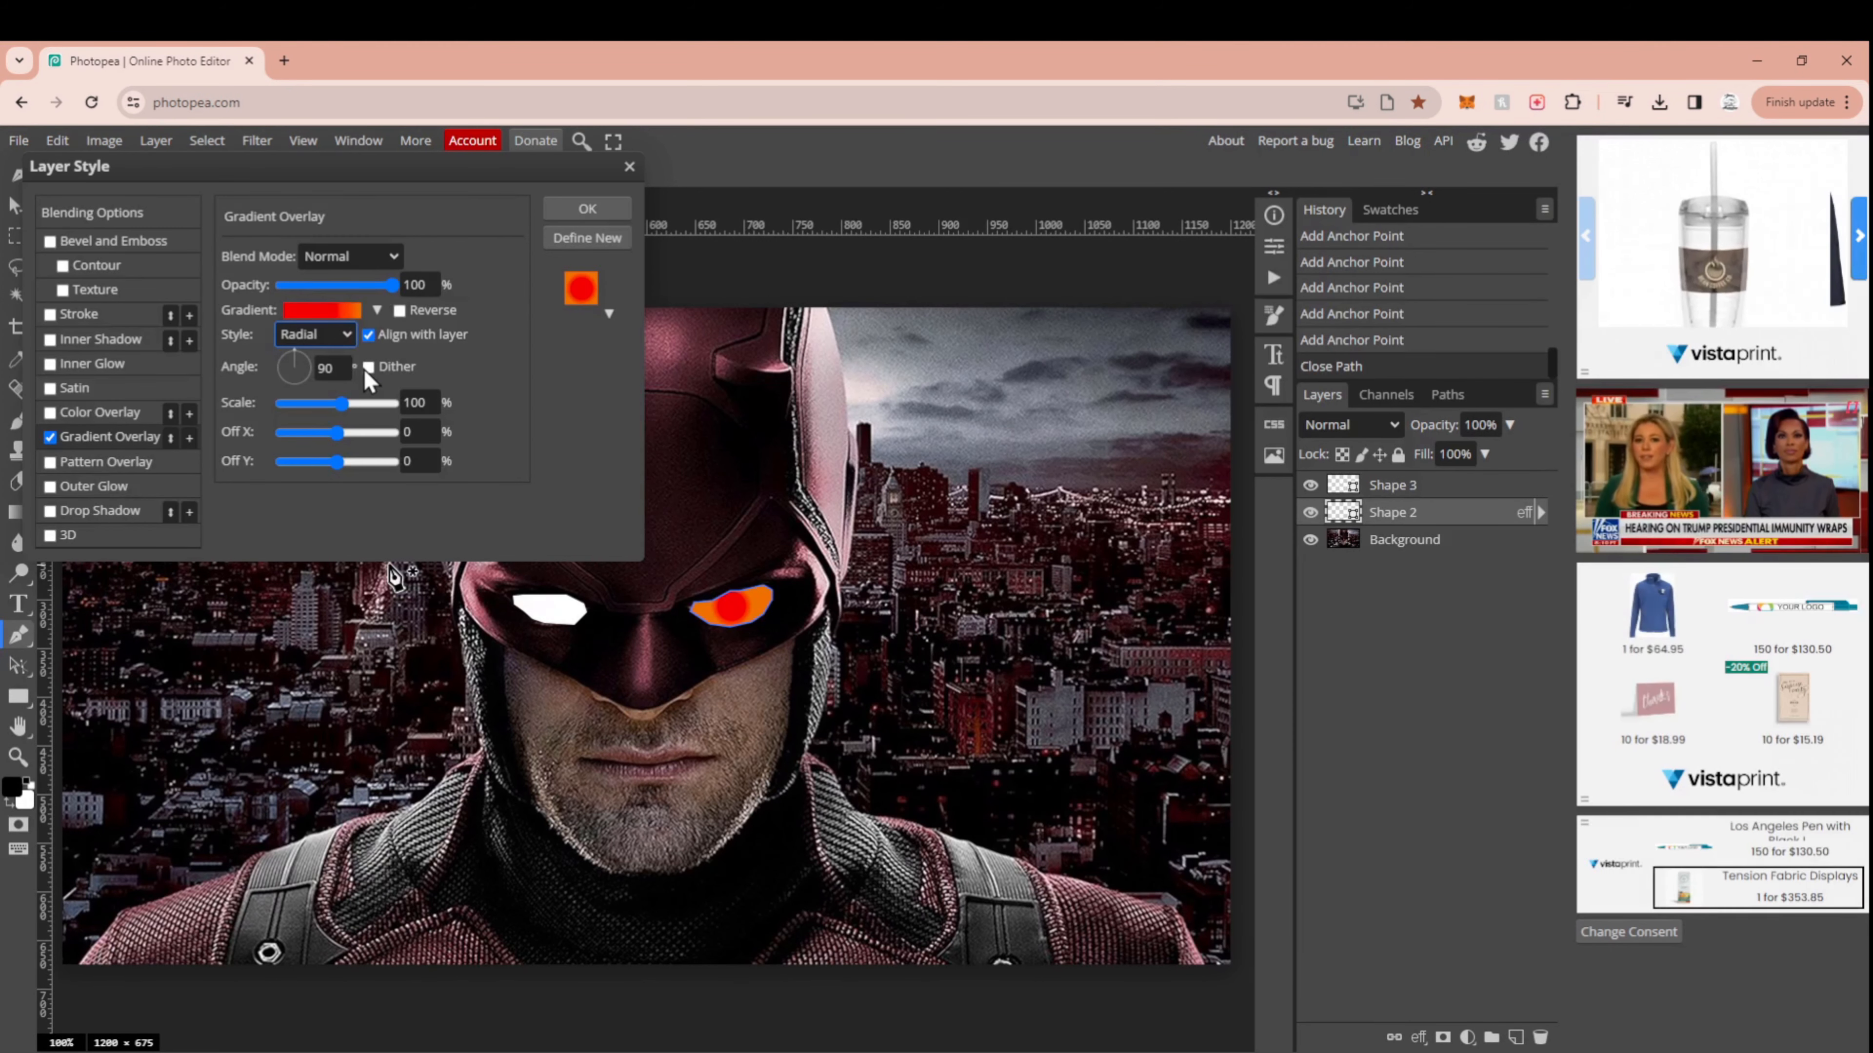
click(400, 310)
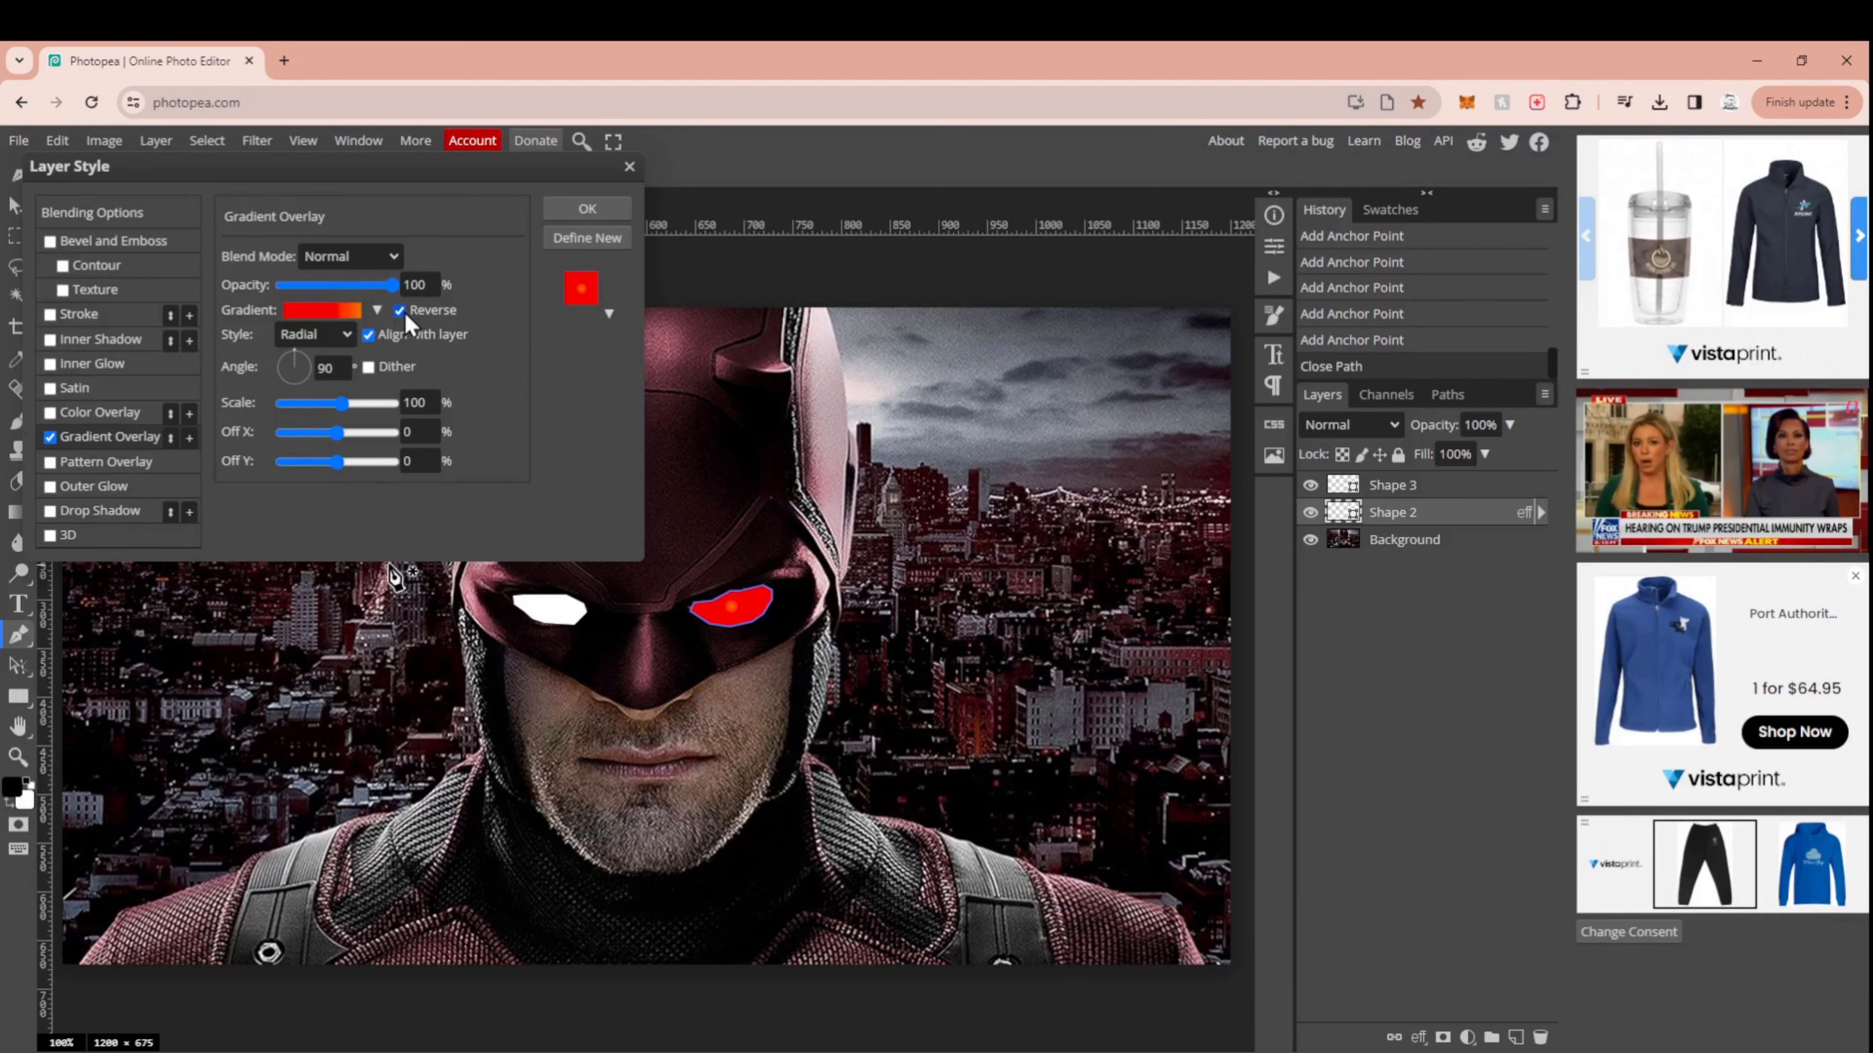
drag(345, 410, 382, 403)
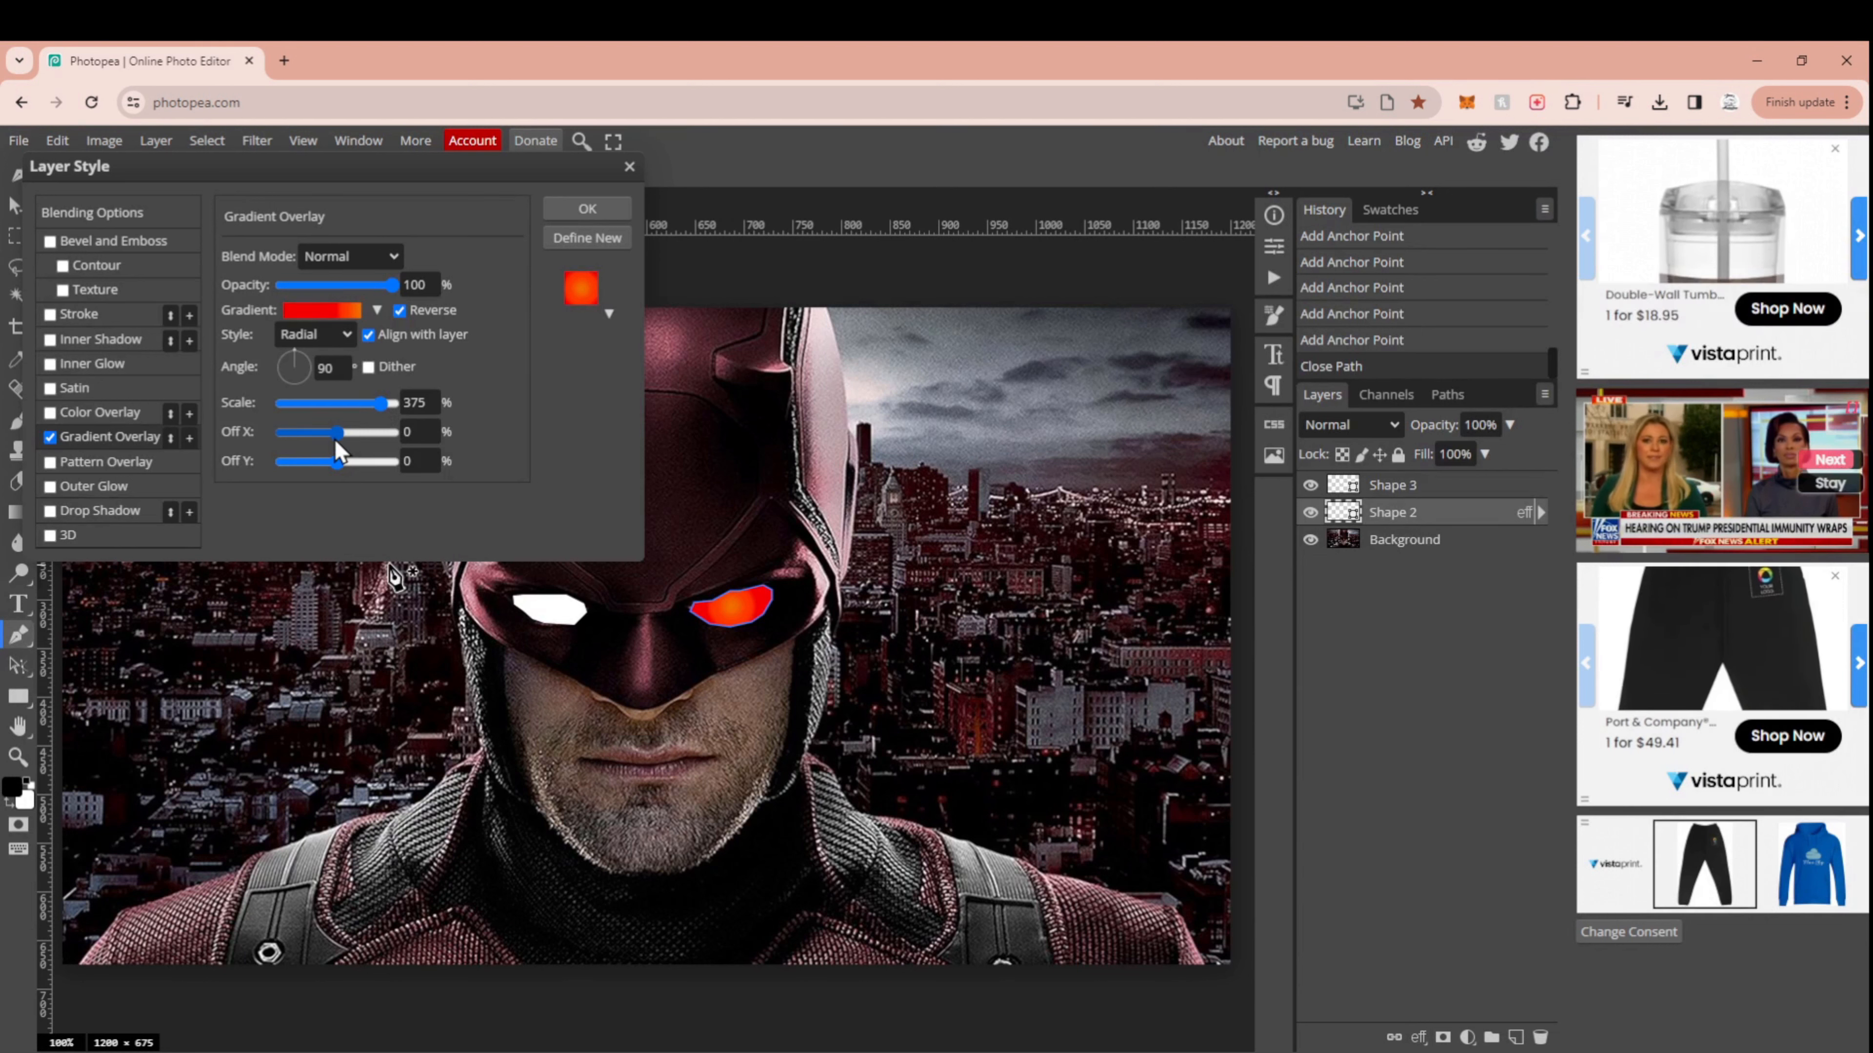
drag(330, 443, 343, 458)
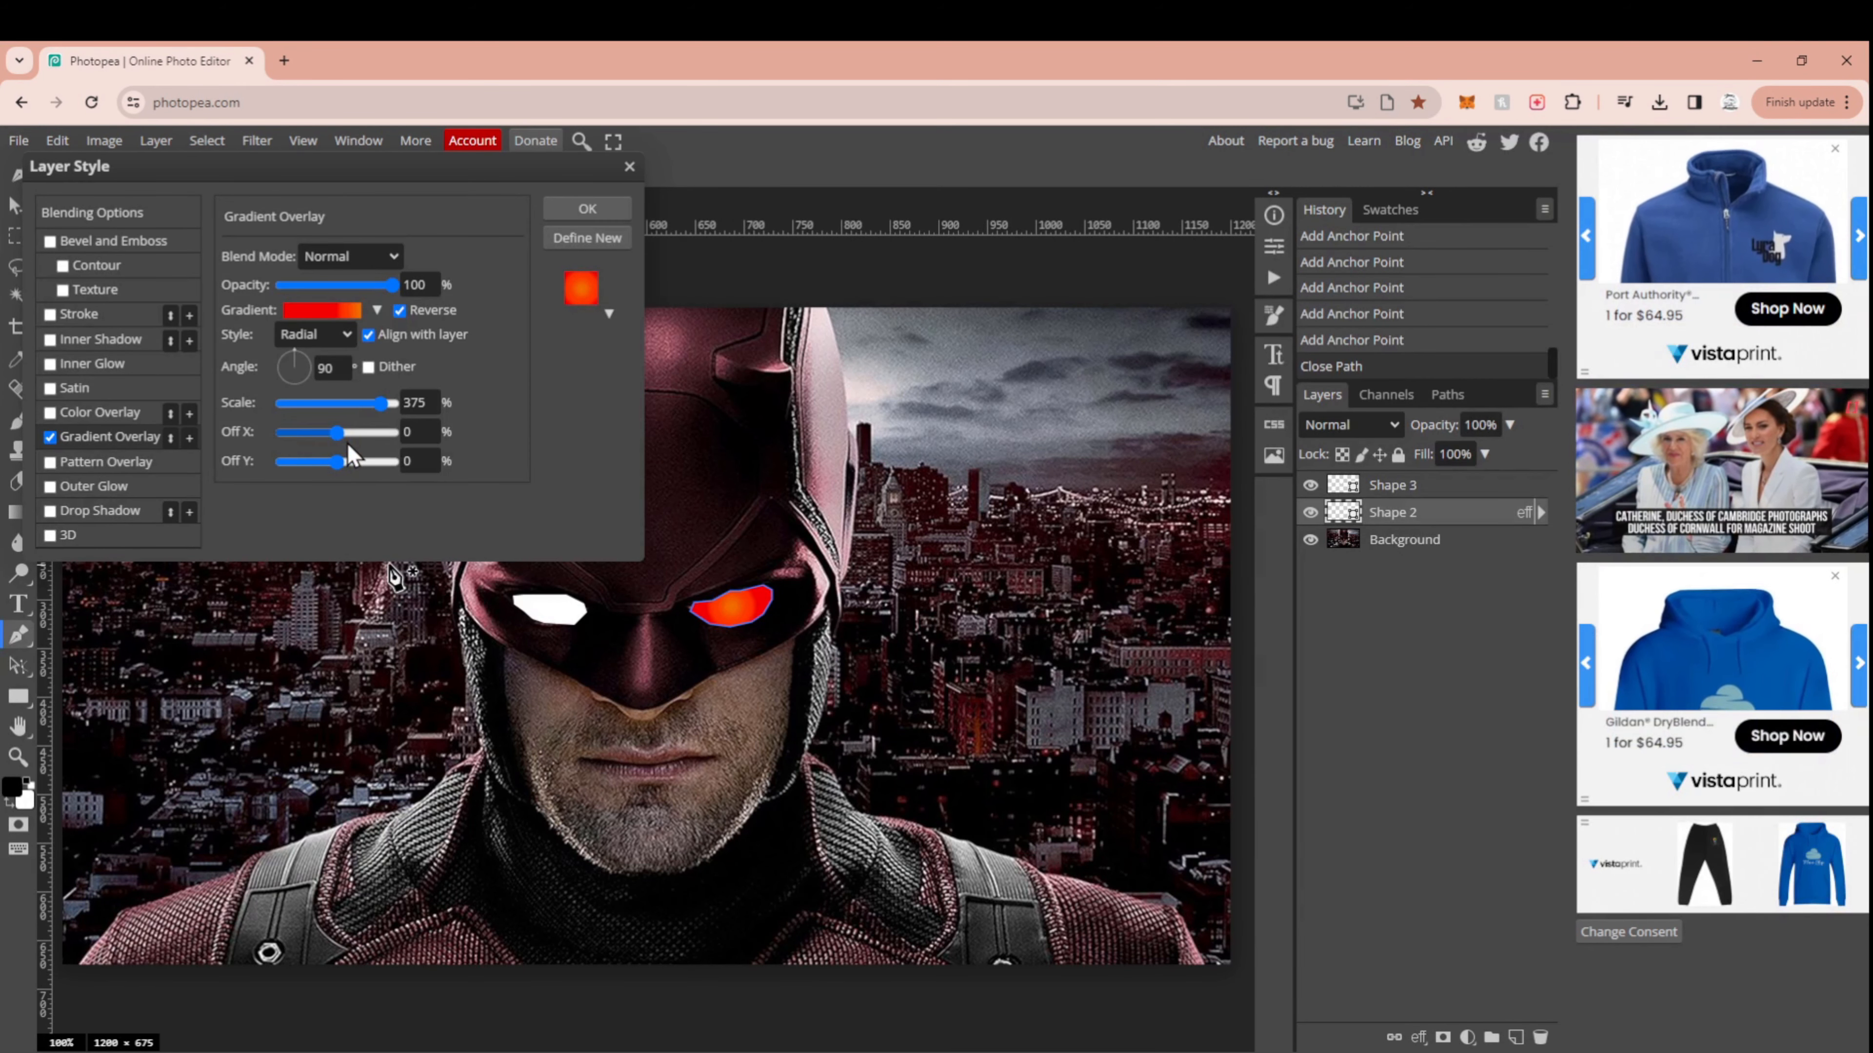
click(591, 213)
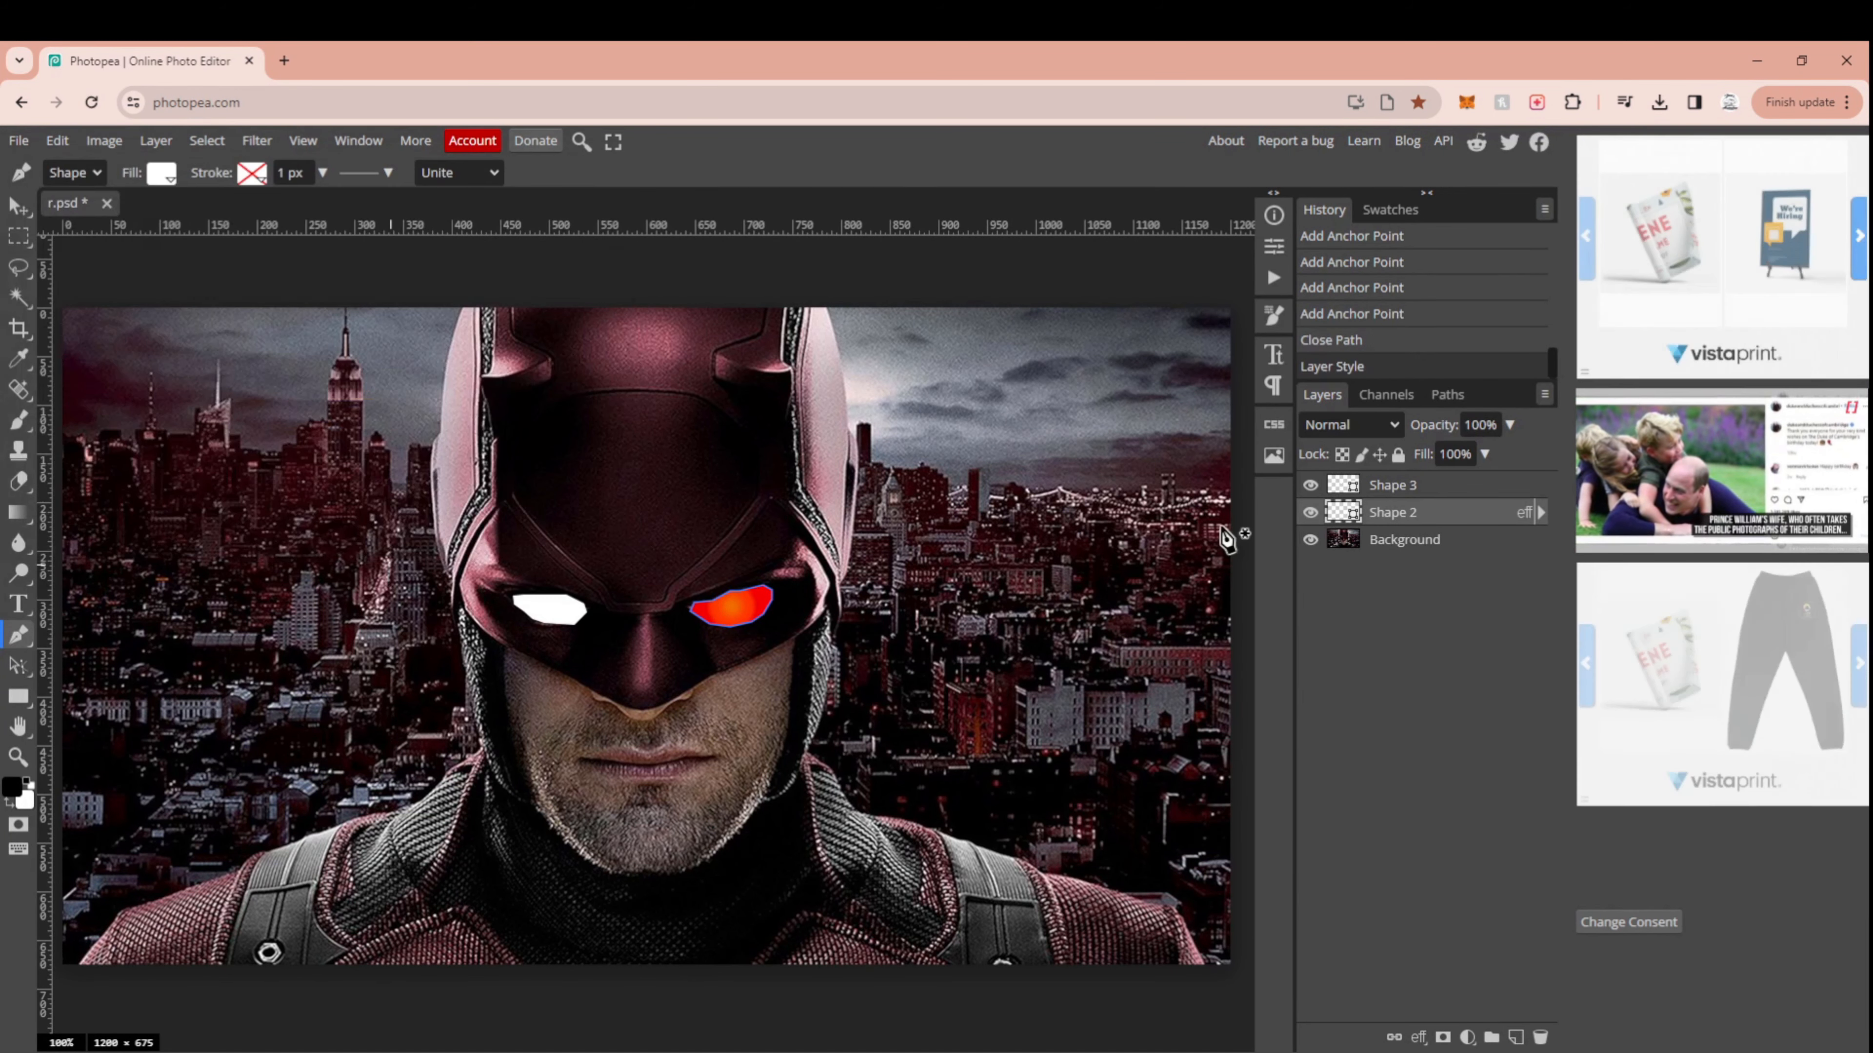
Step: Add the same reversed radial Gradient Overlay to the Shape 3 layer, with its scale set to 448%
click(1420, 486)
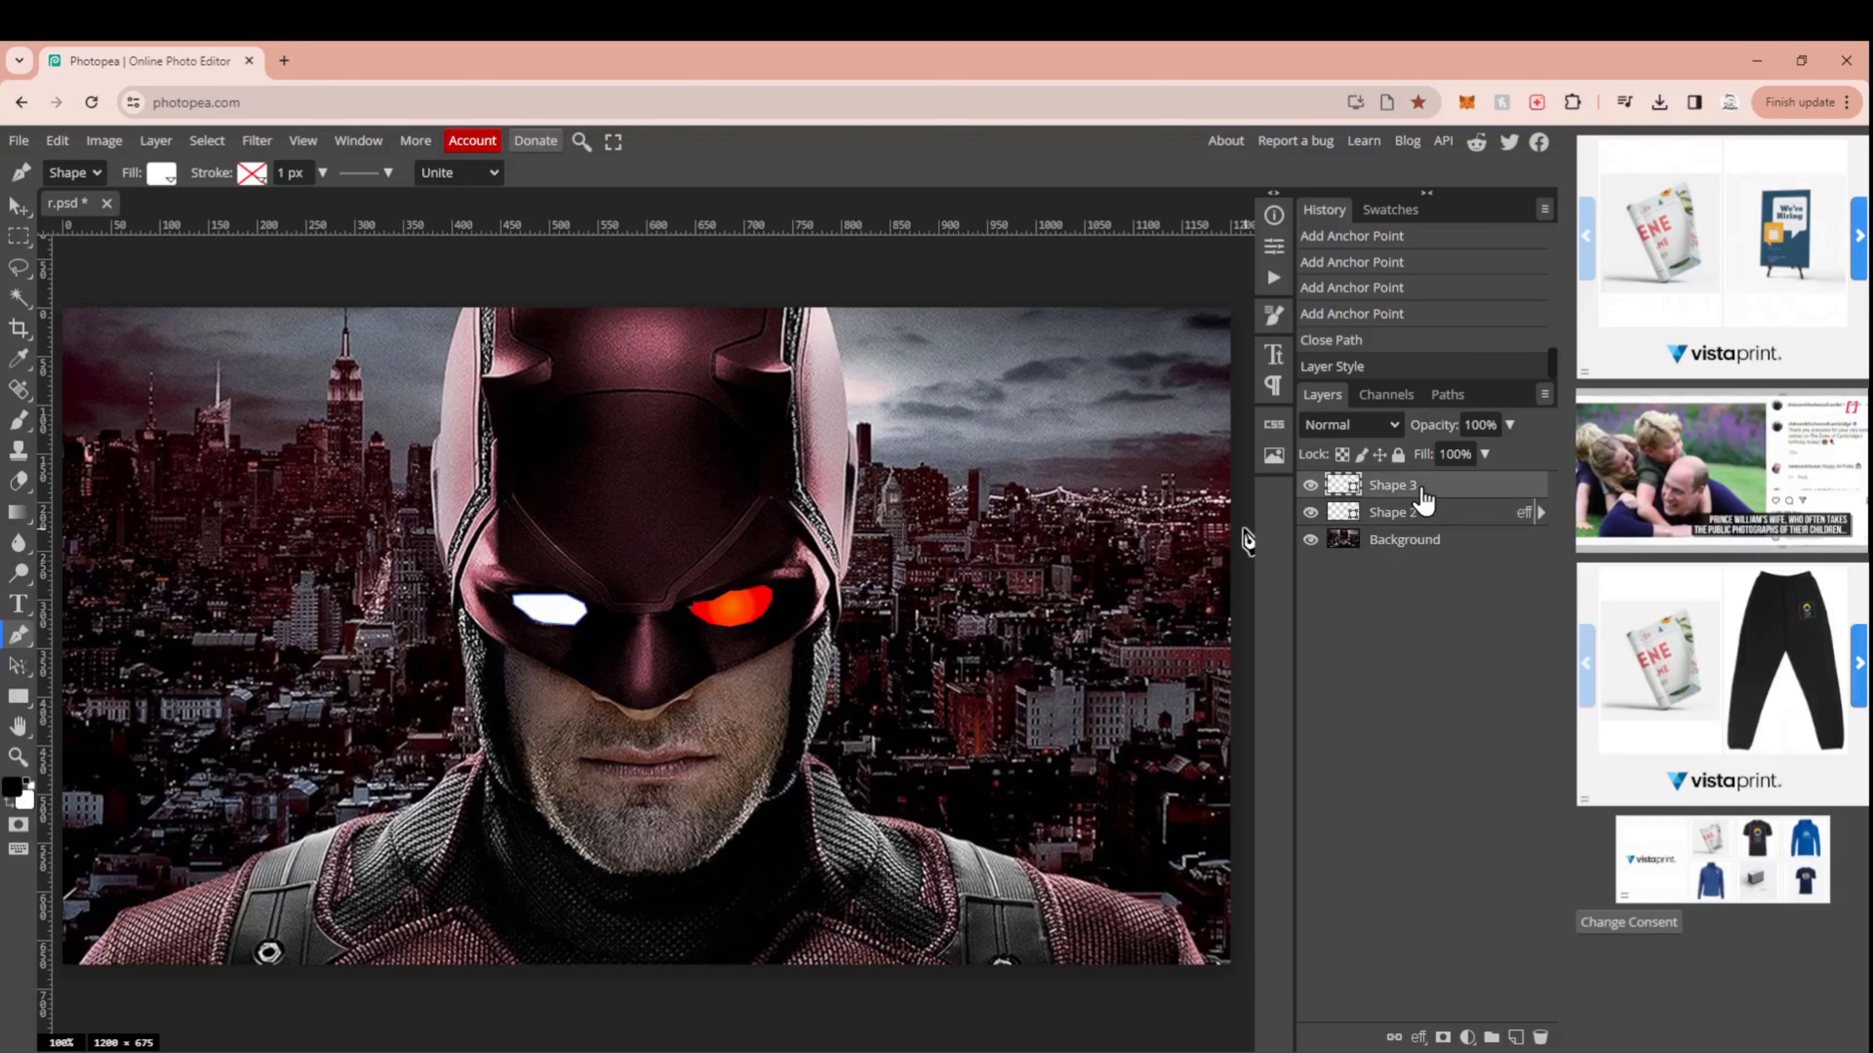
click(1420, 1038)
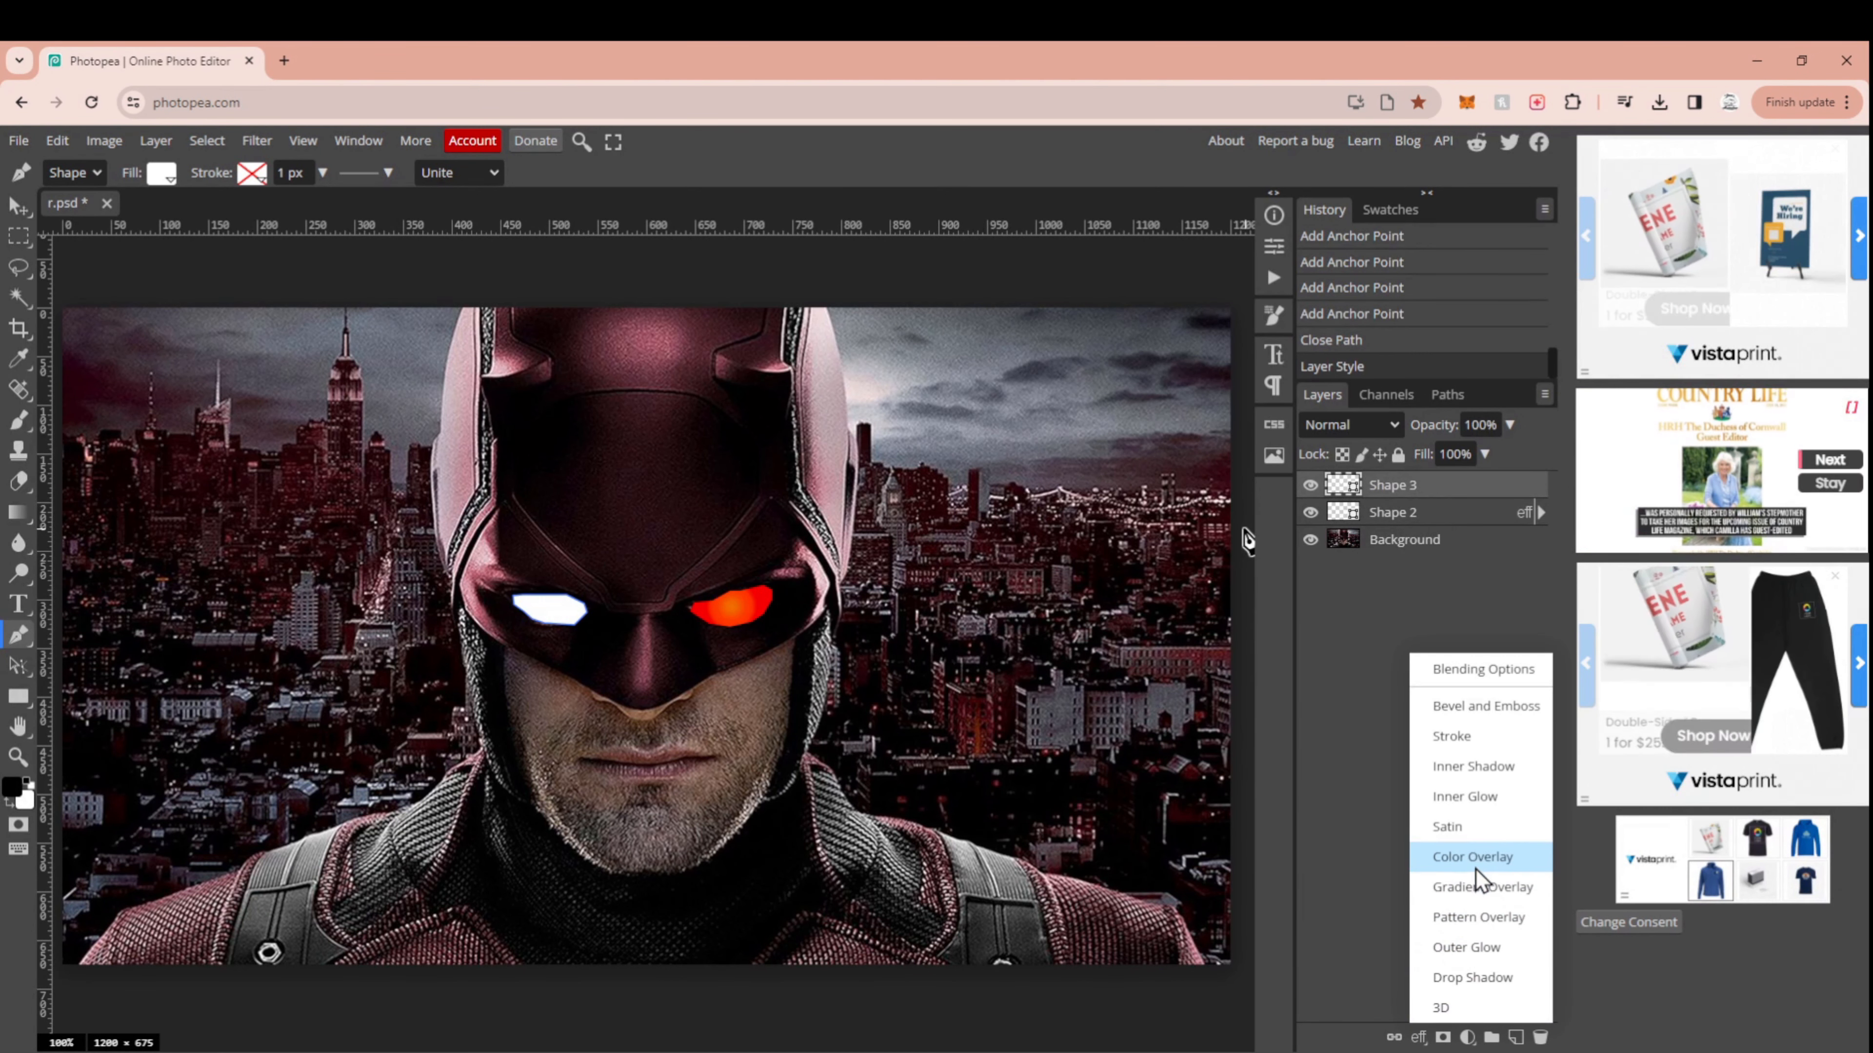
click(1482, 888)
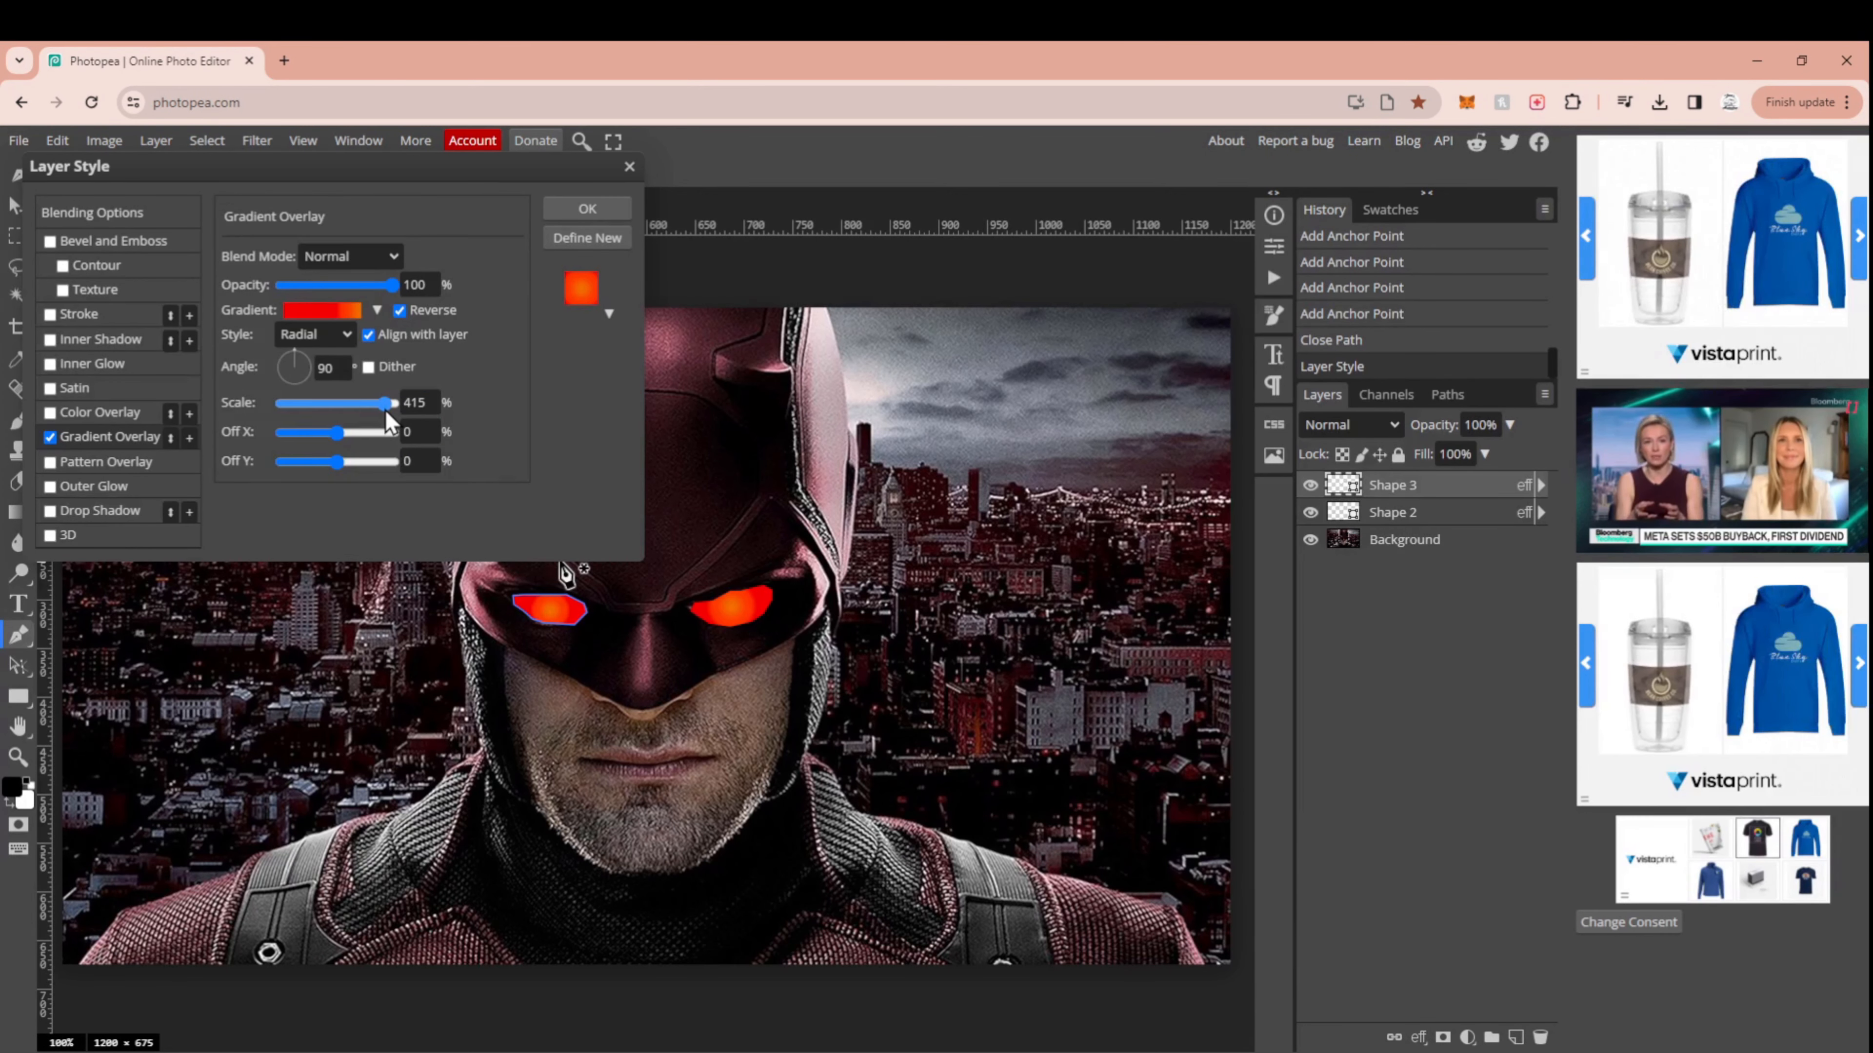
drag(385, 411, 386, 410)
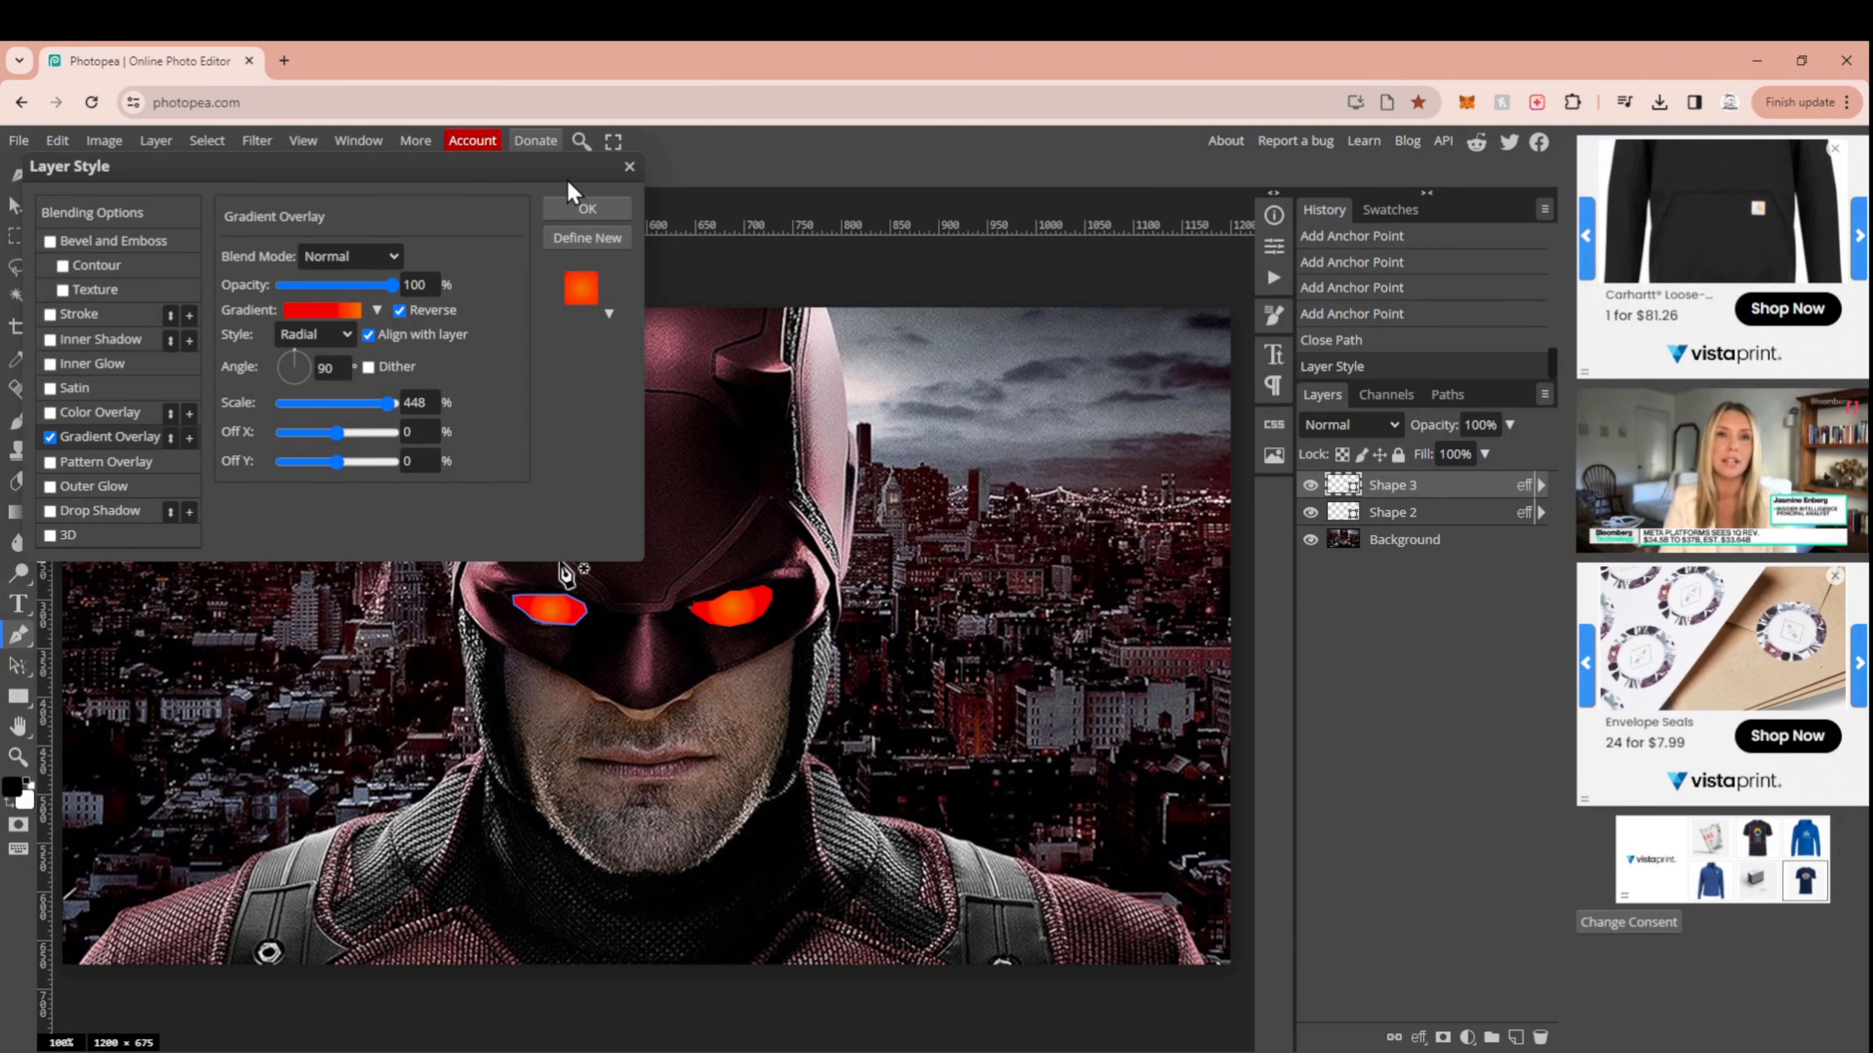
click(582, 210)
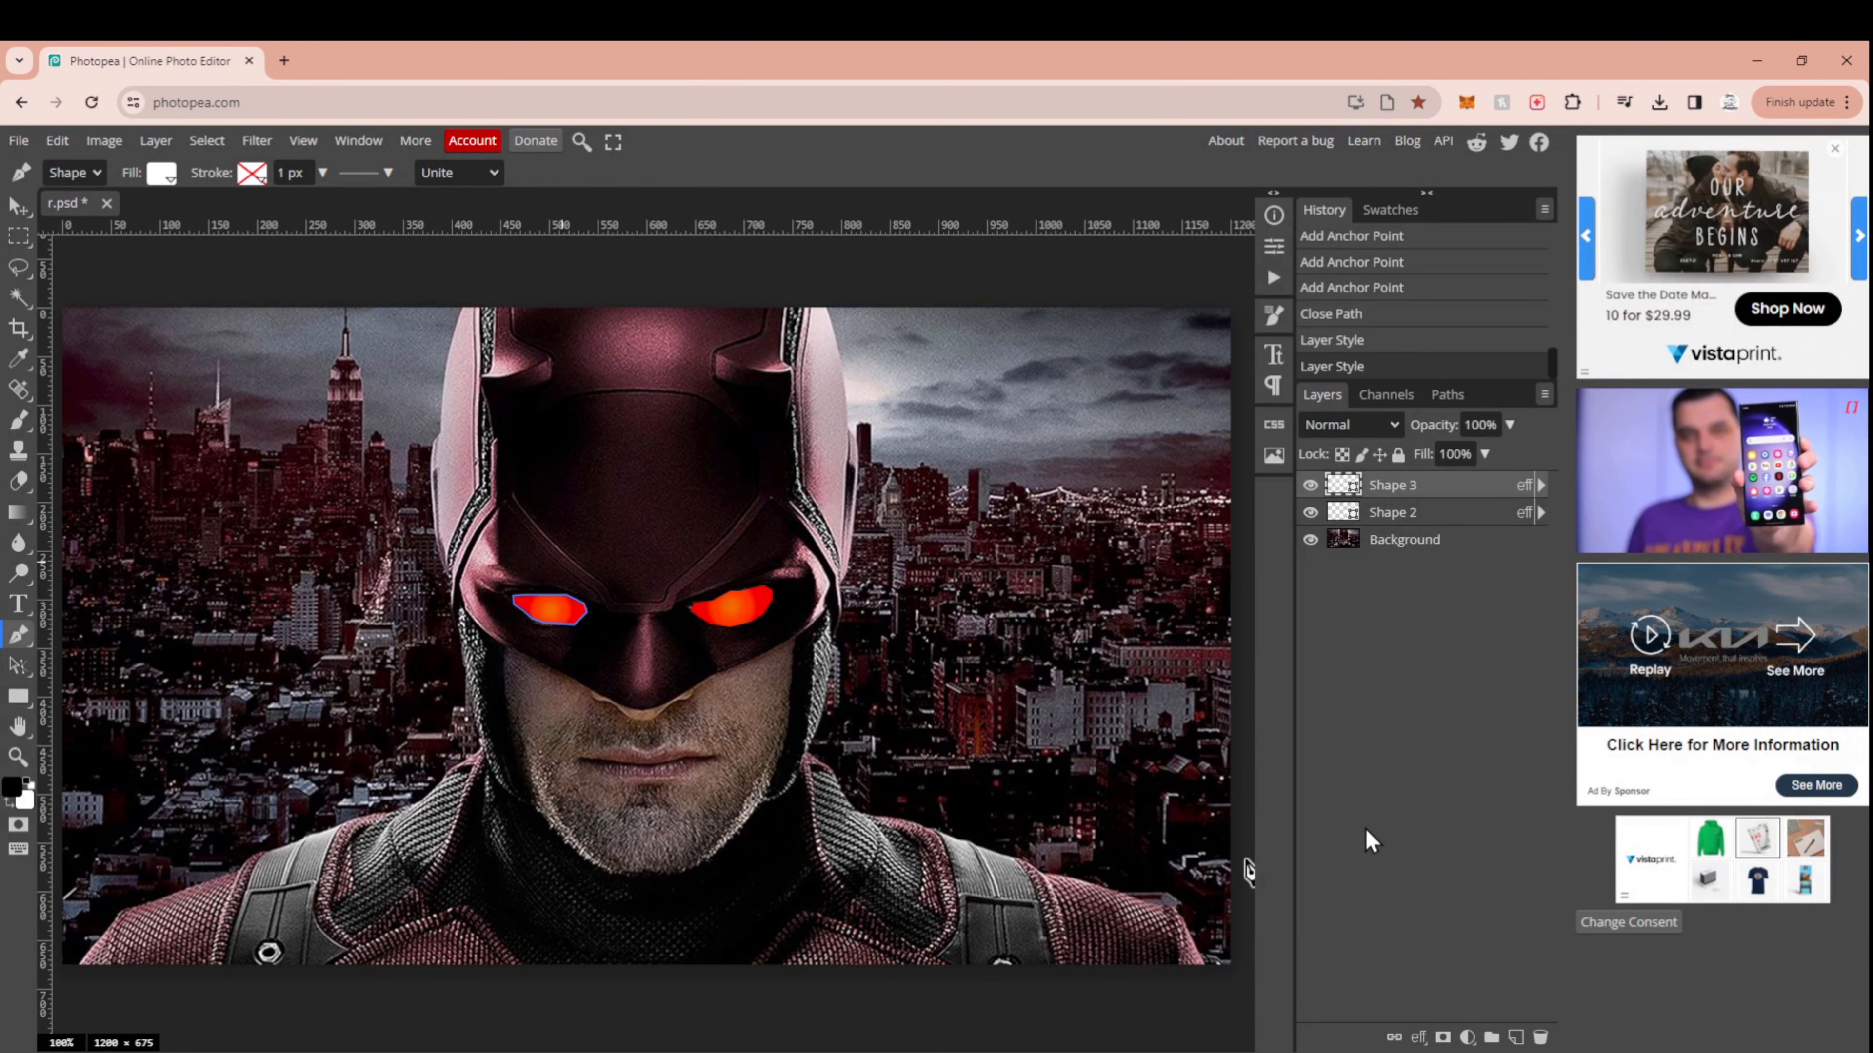
Step: Add an Outer Glow effect to the Shape 2 layer and set its colour to pure red ff0000
click(1424, 515)
click(1418, 1038)
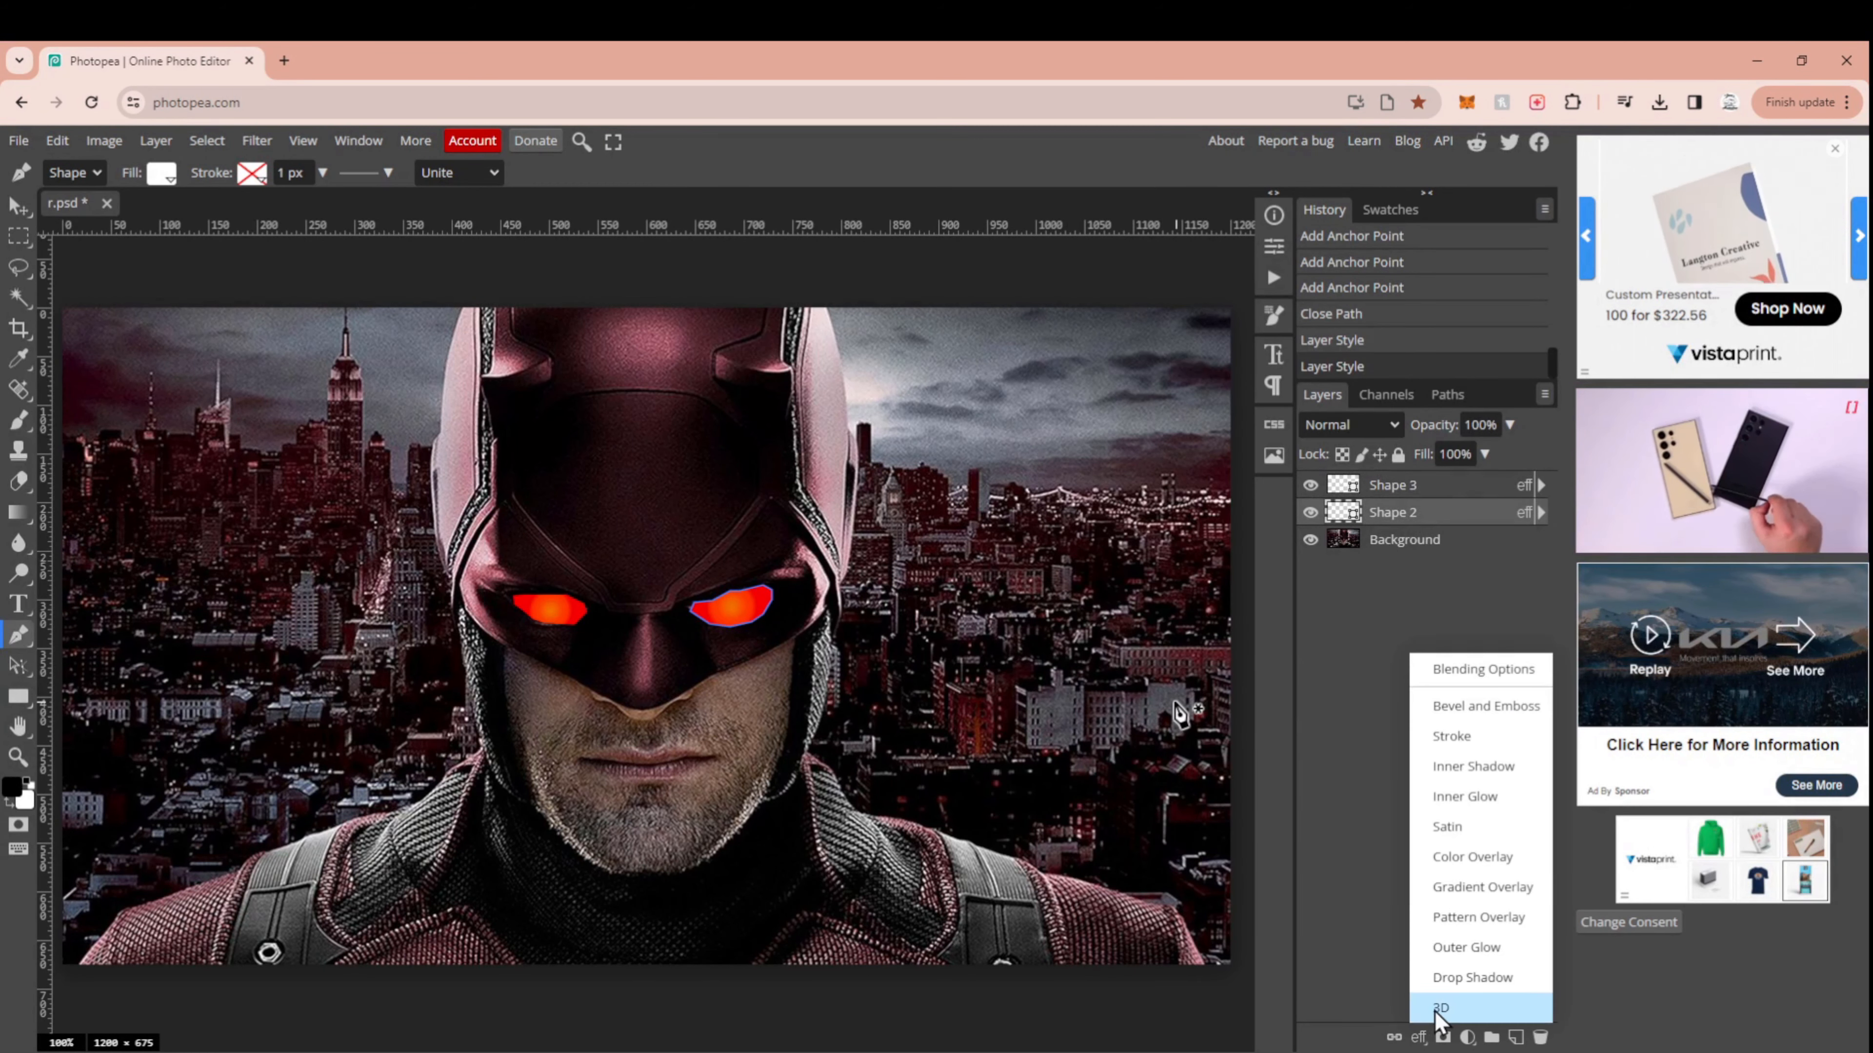
click(1464, 950)
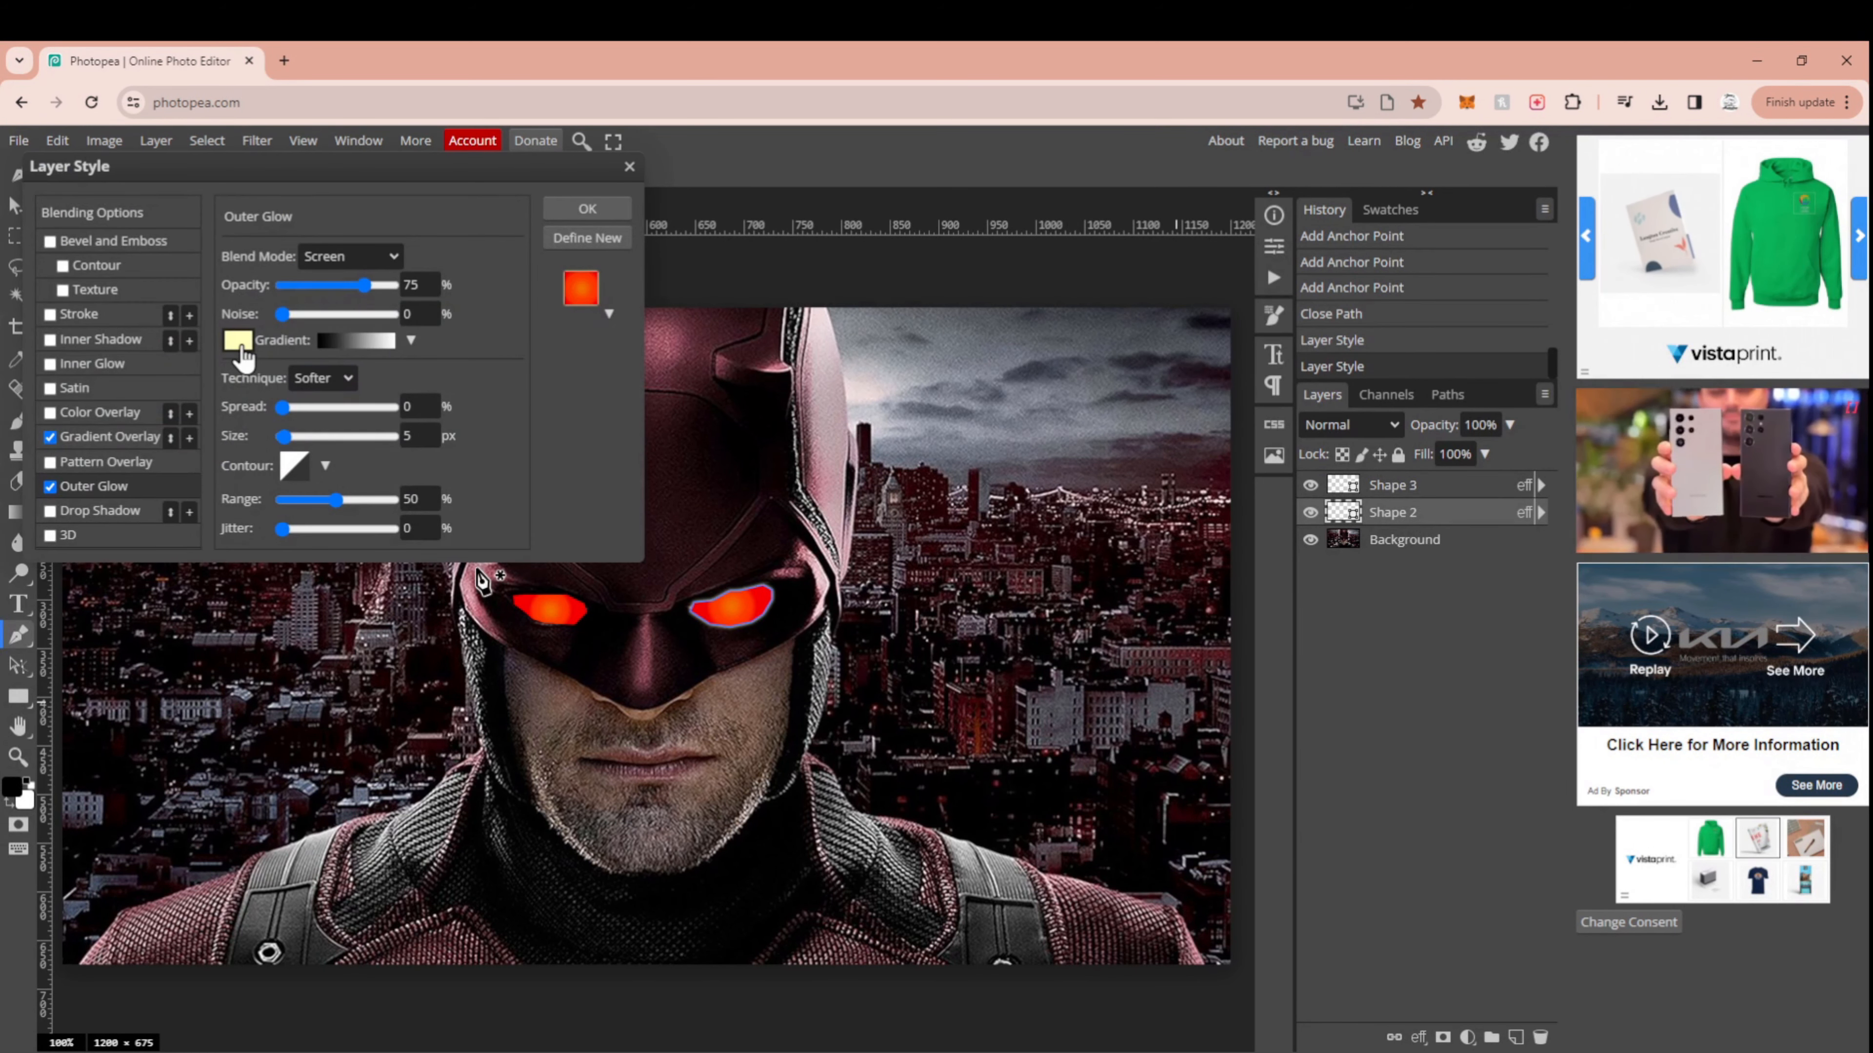
click(238, 340)
click(595, 759)
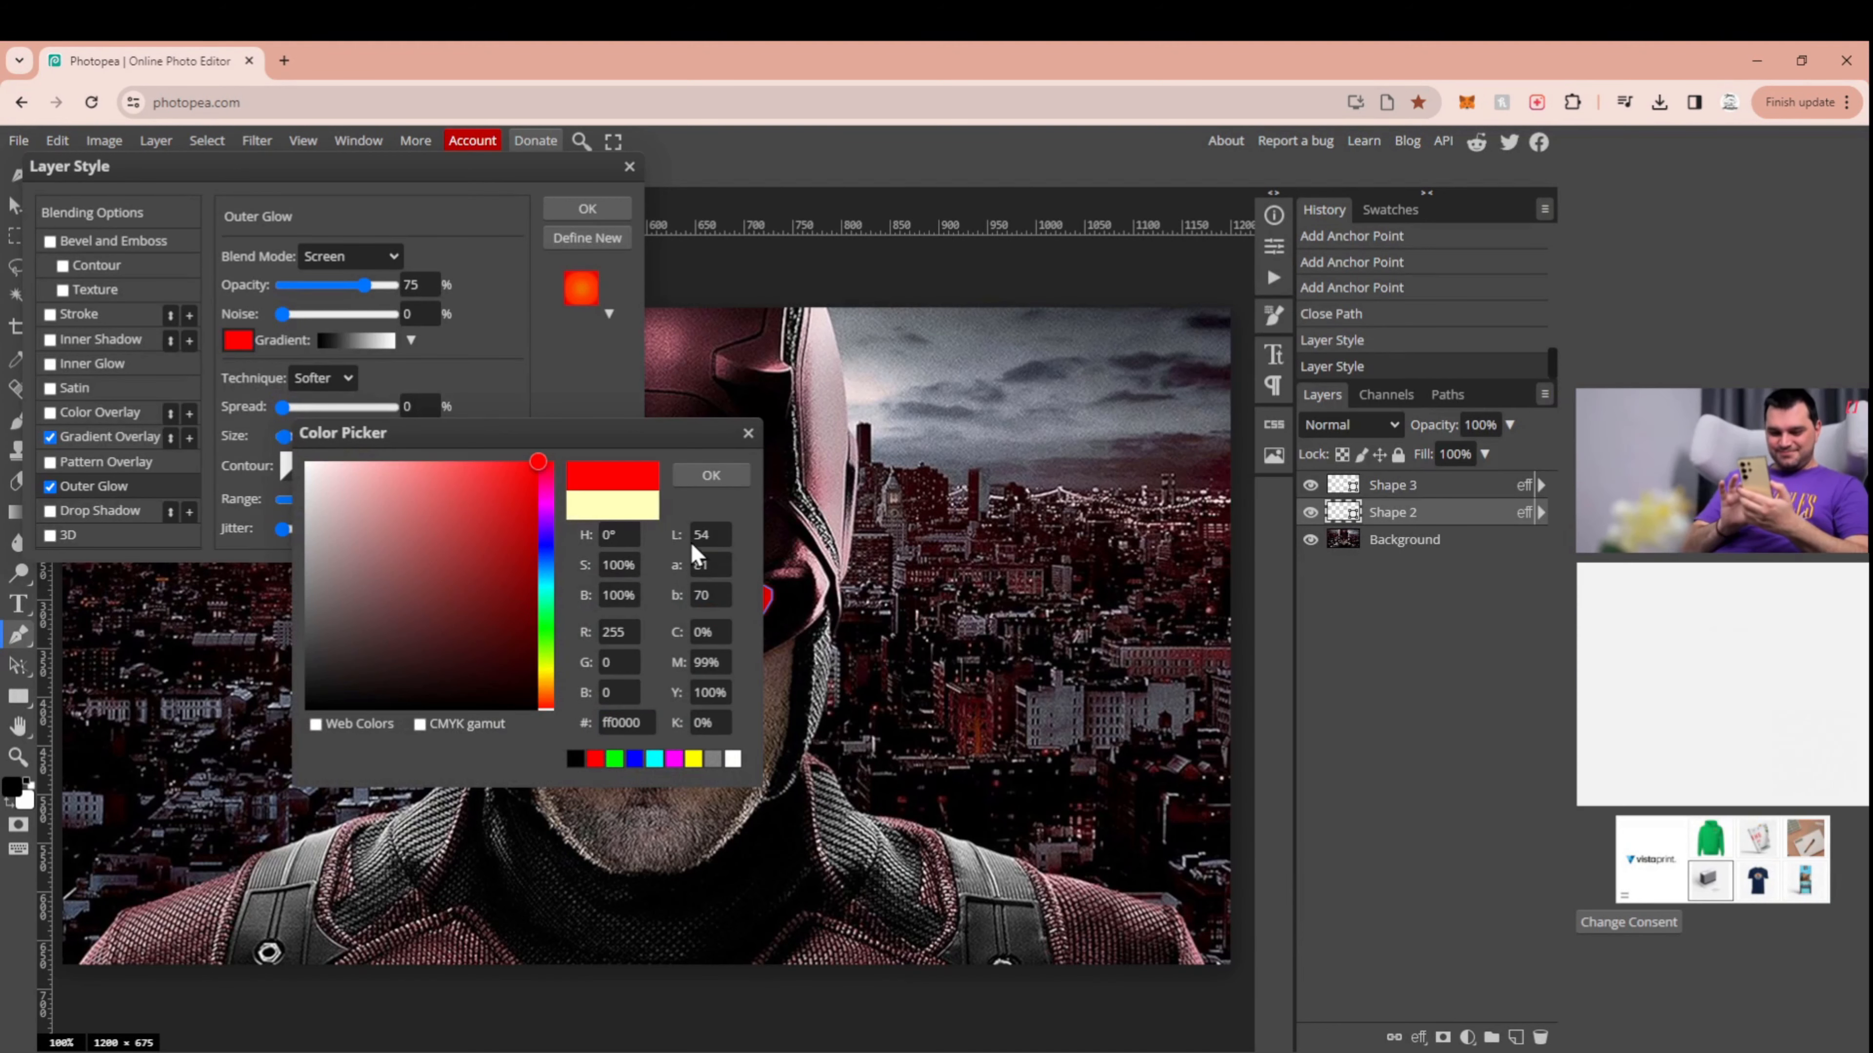
click(709, 476)
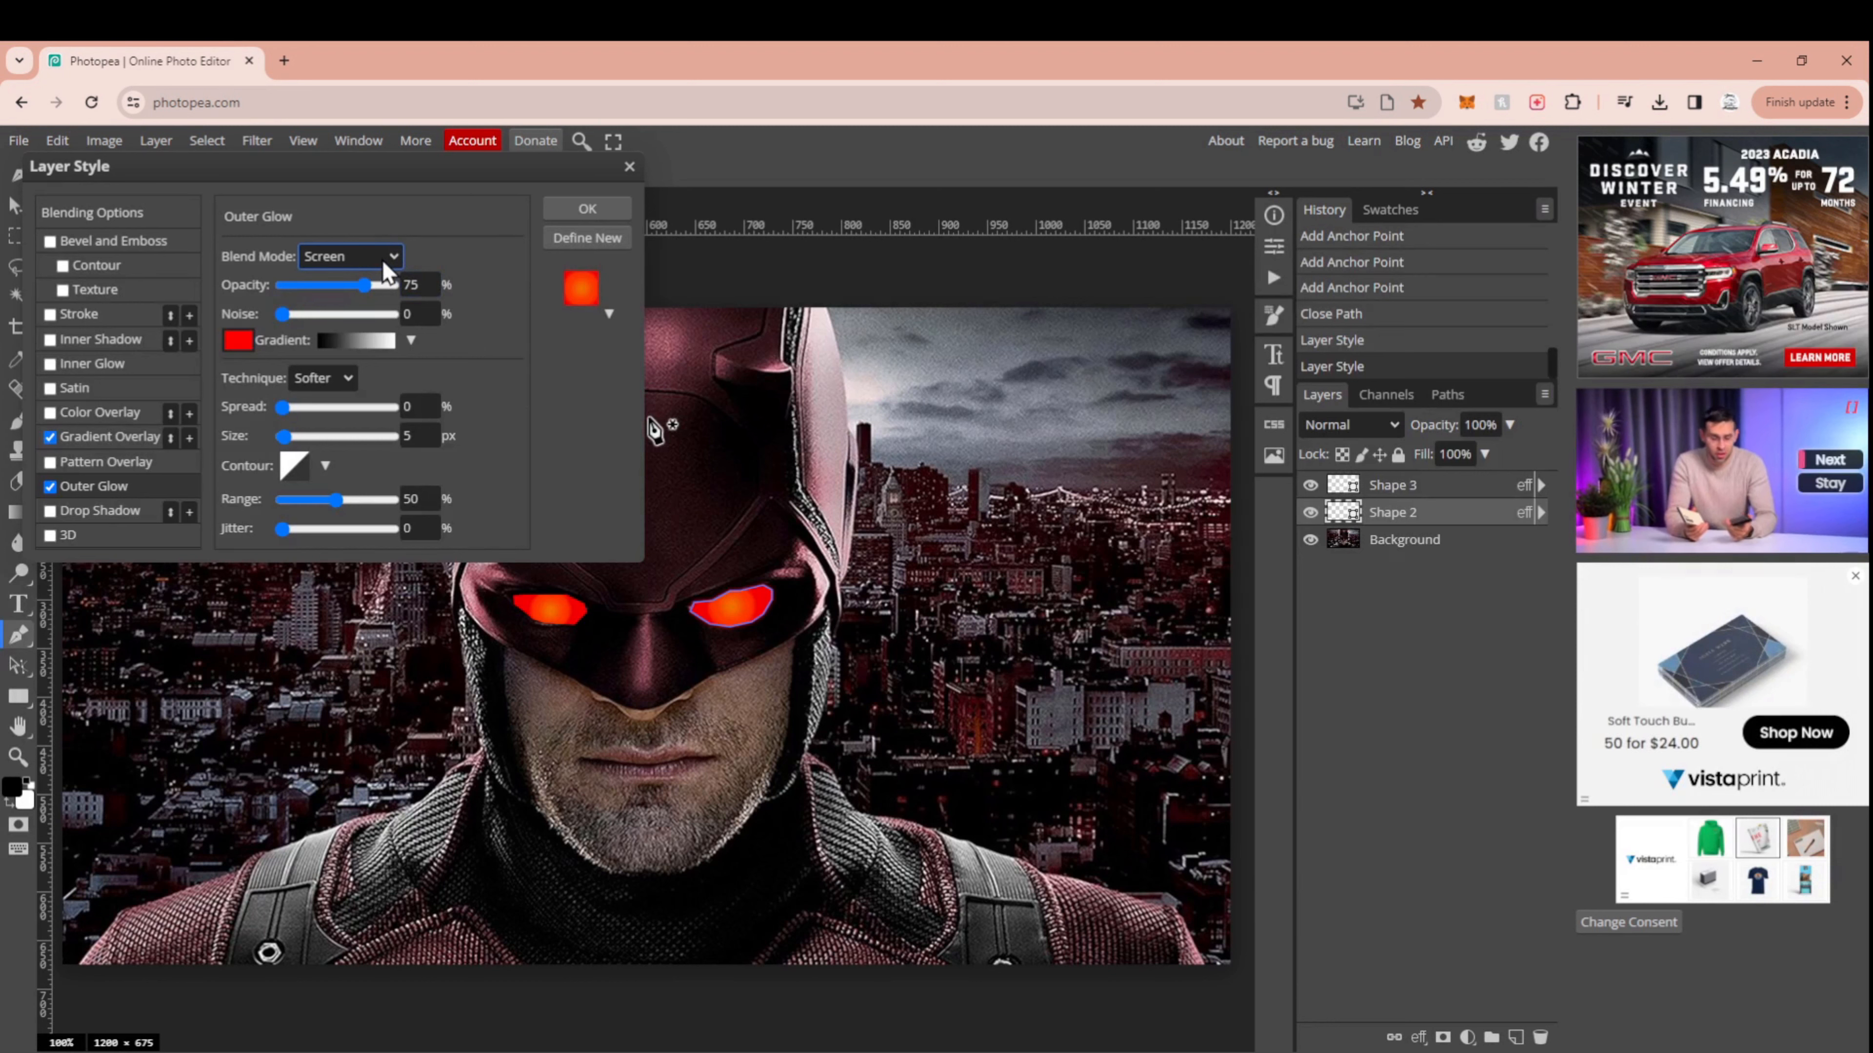
Step: Set the Shape 2 glow to Normal blend mode, 10% noise, 24% spread and 47 px size, and apply it
click(372, 286)
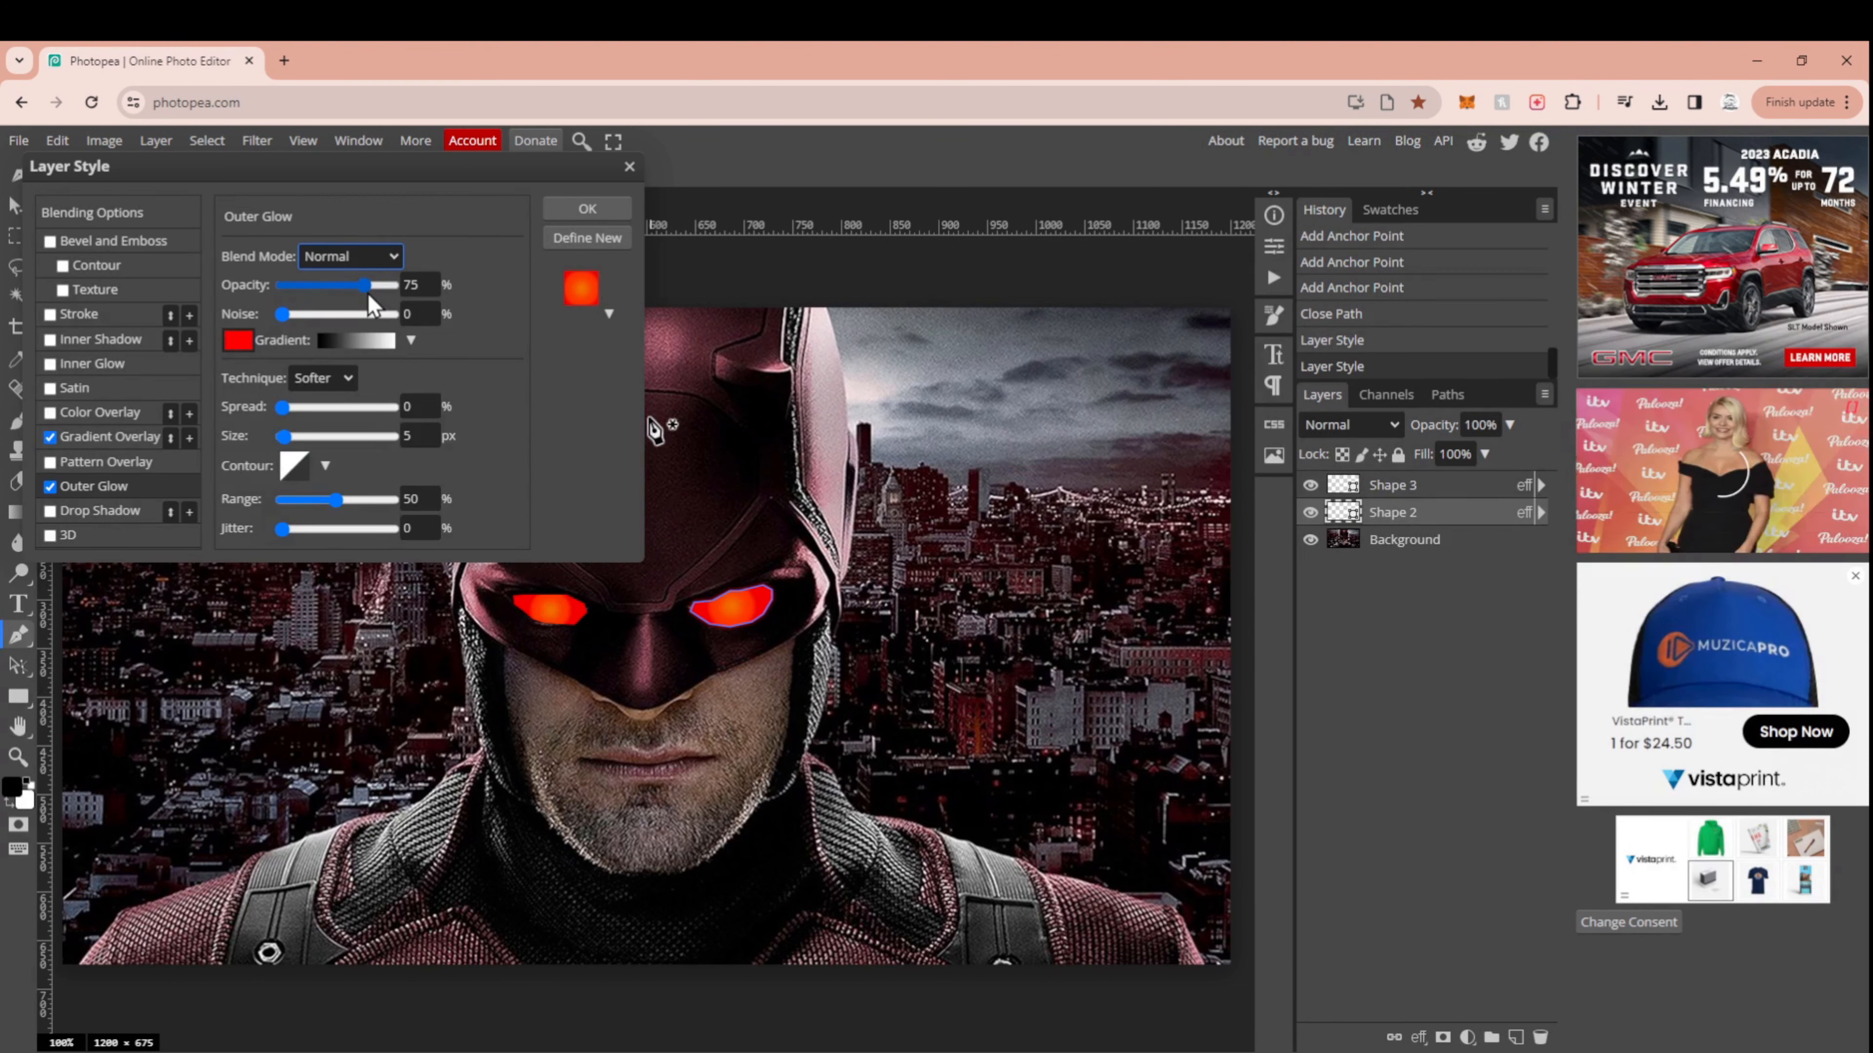
click(294, 315)
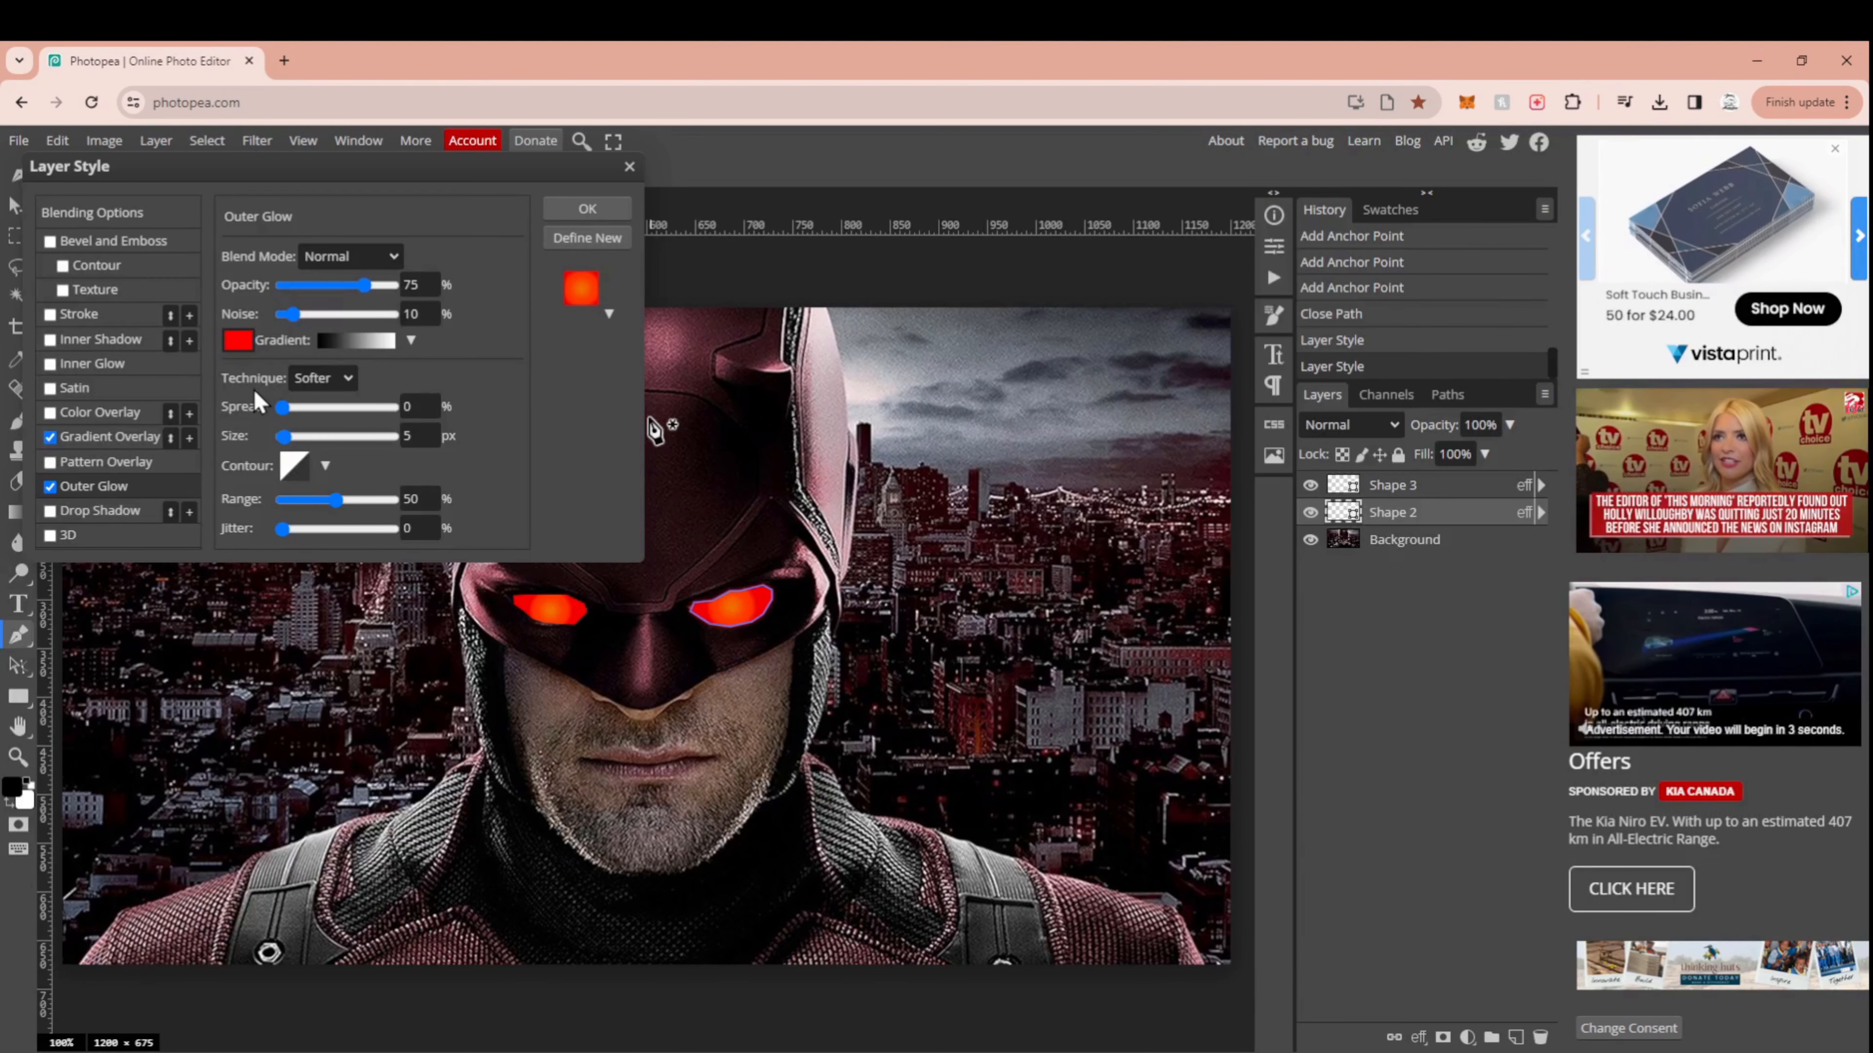
click(307, 409)
drag(307, 410, 319, 411)
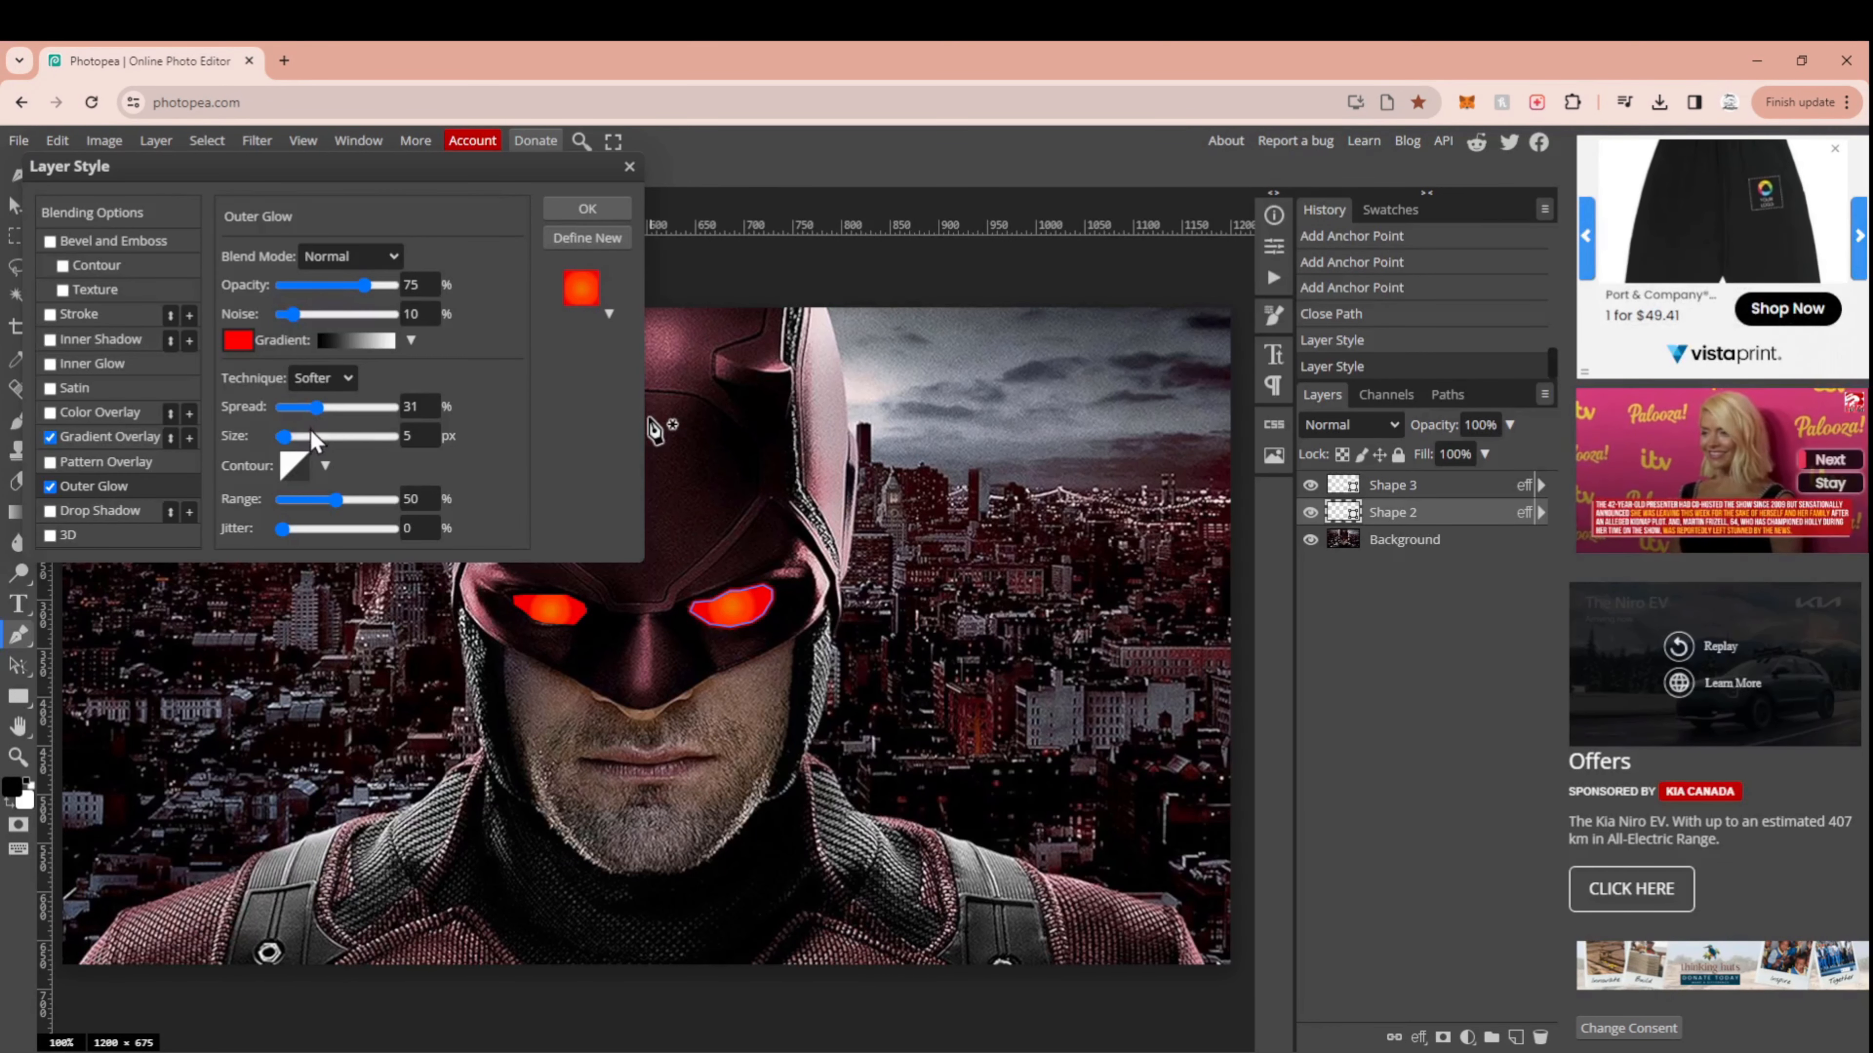
click(314, 435)
drag(317, 433, 308, 435)
click(309, 409)
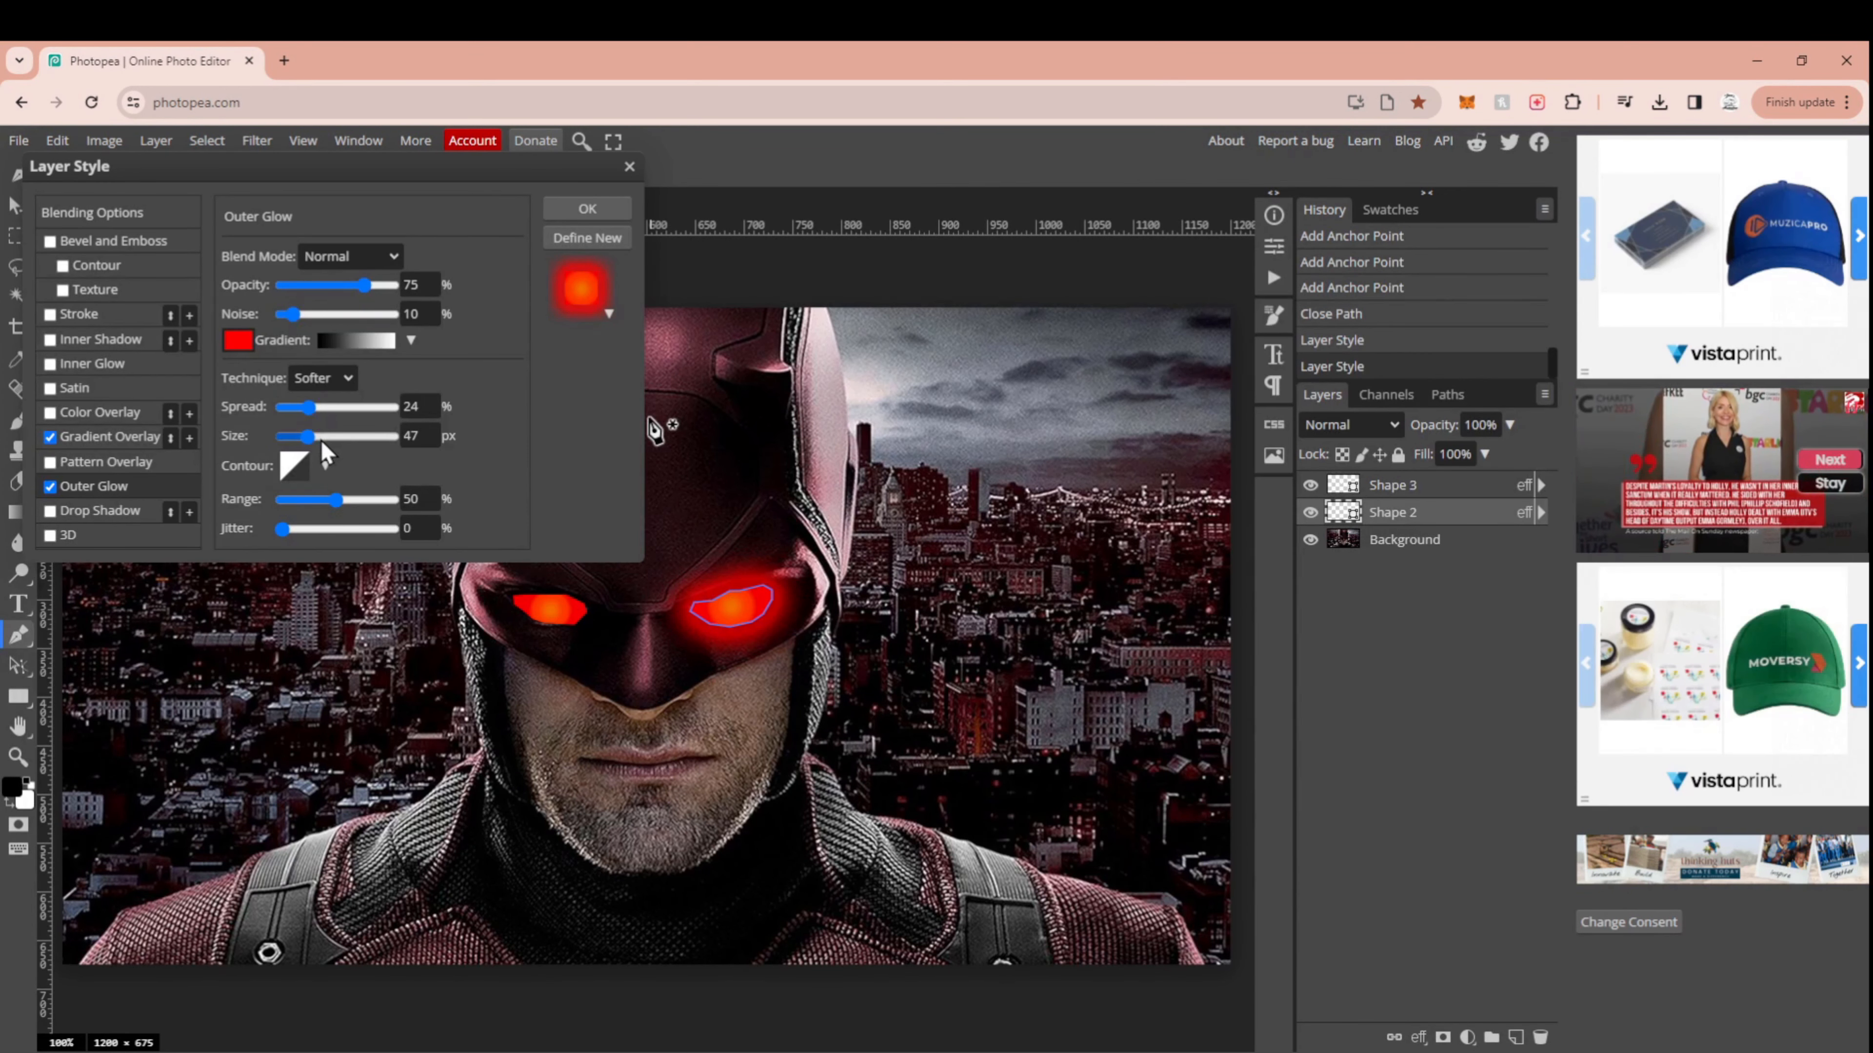
mouse_move(291, 317)
mouse_down()
mouse_move(271, 328)
mouse_move(296, 341)
mouse_up()
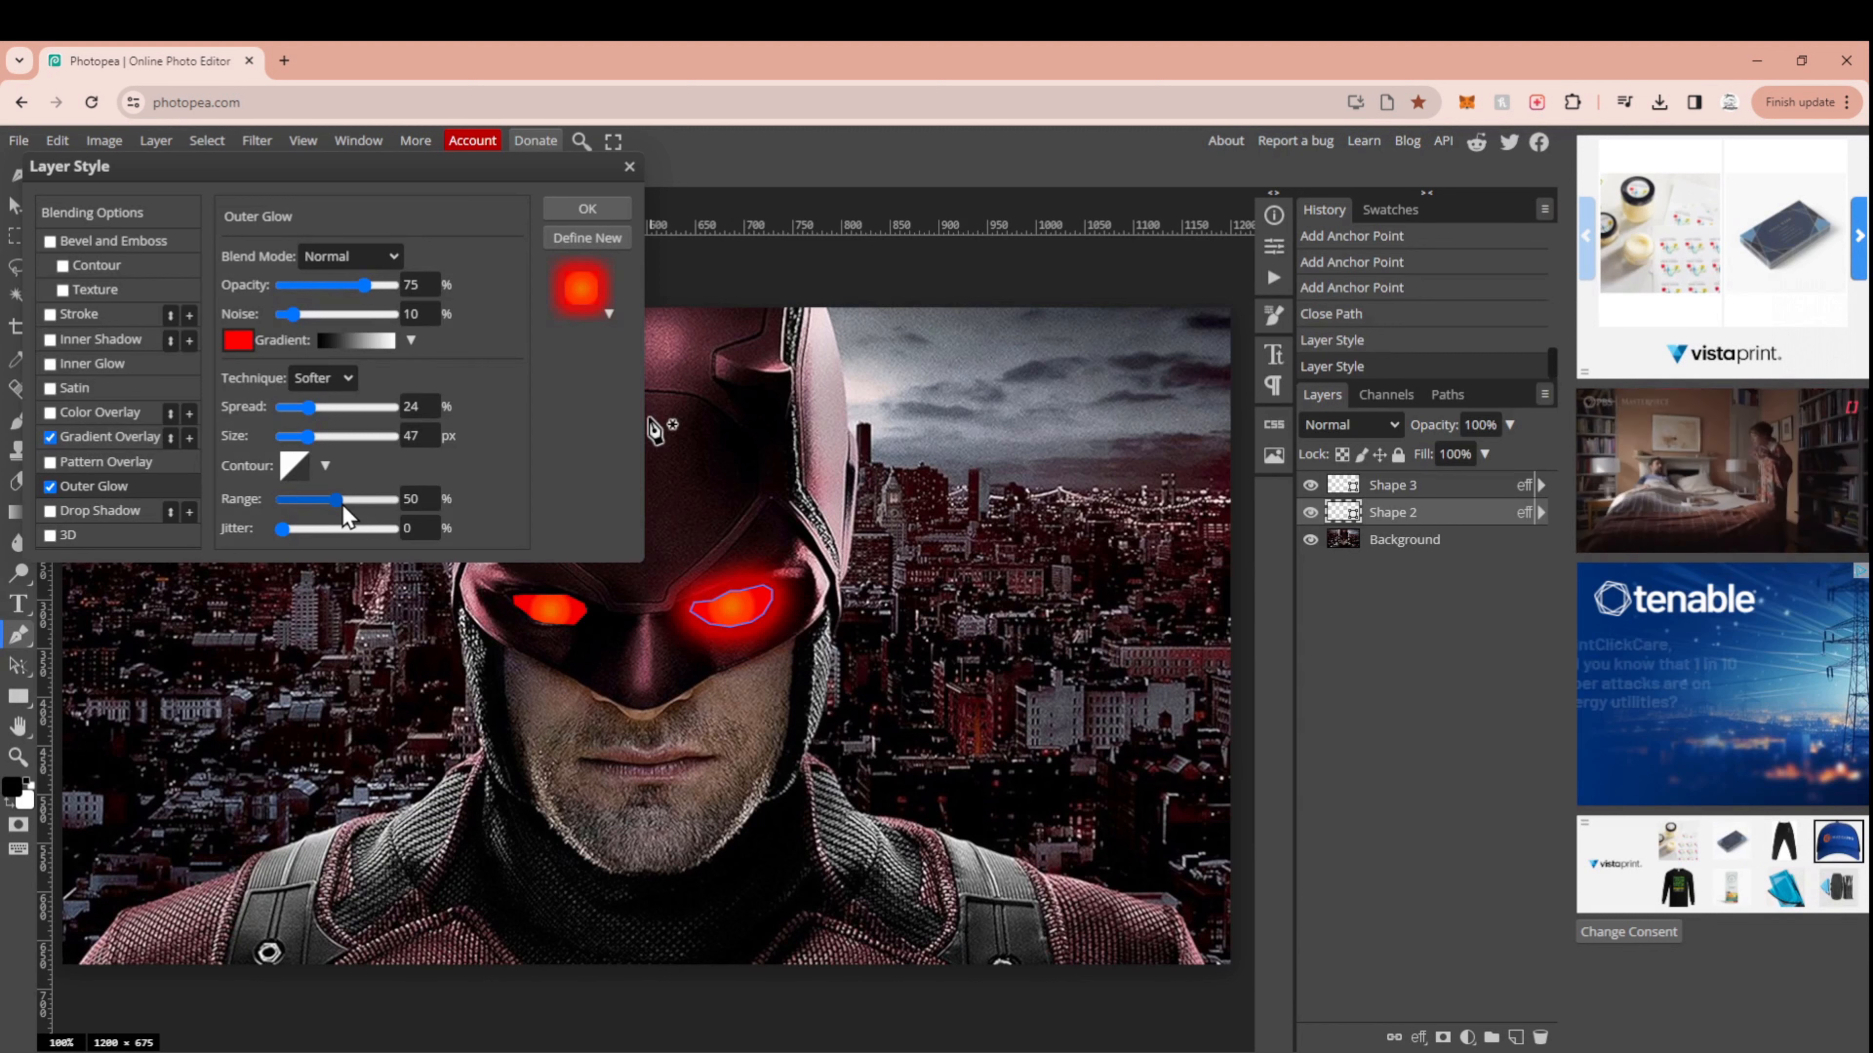
click(590, 210)
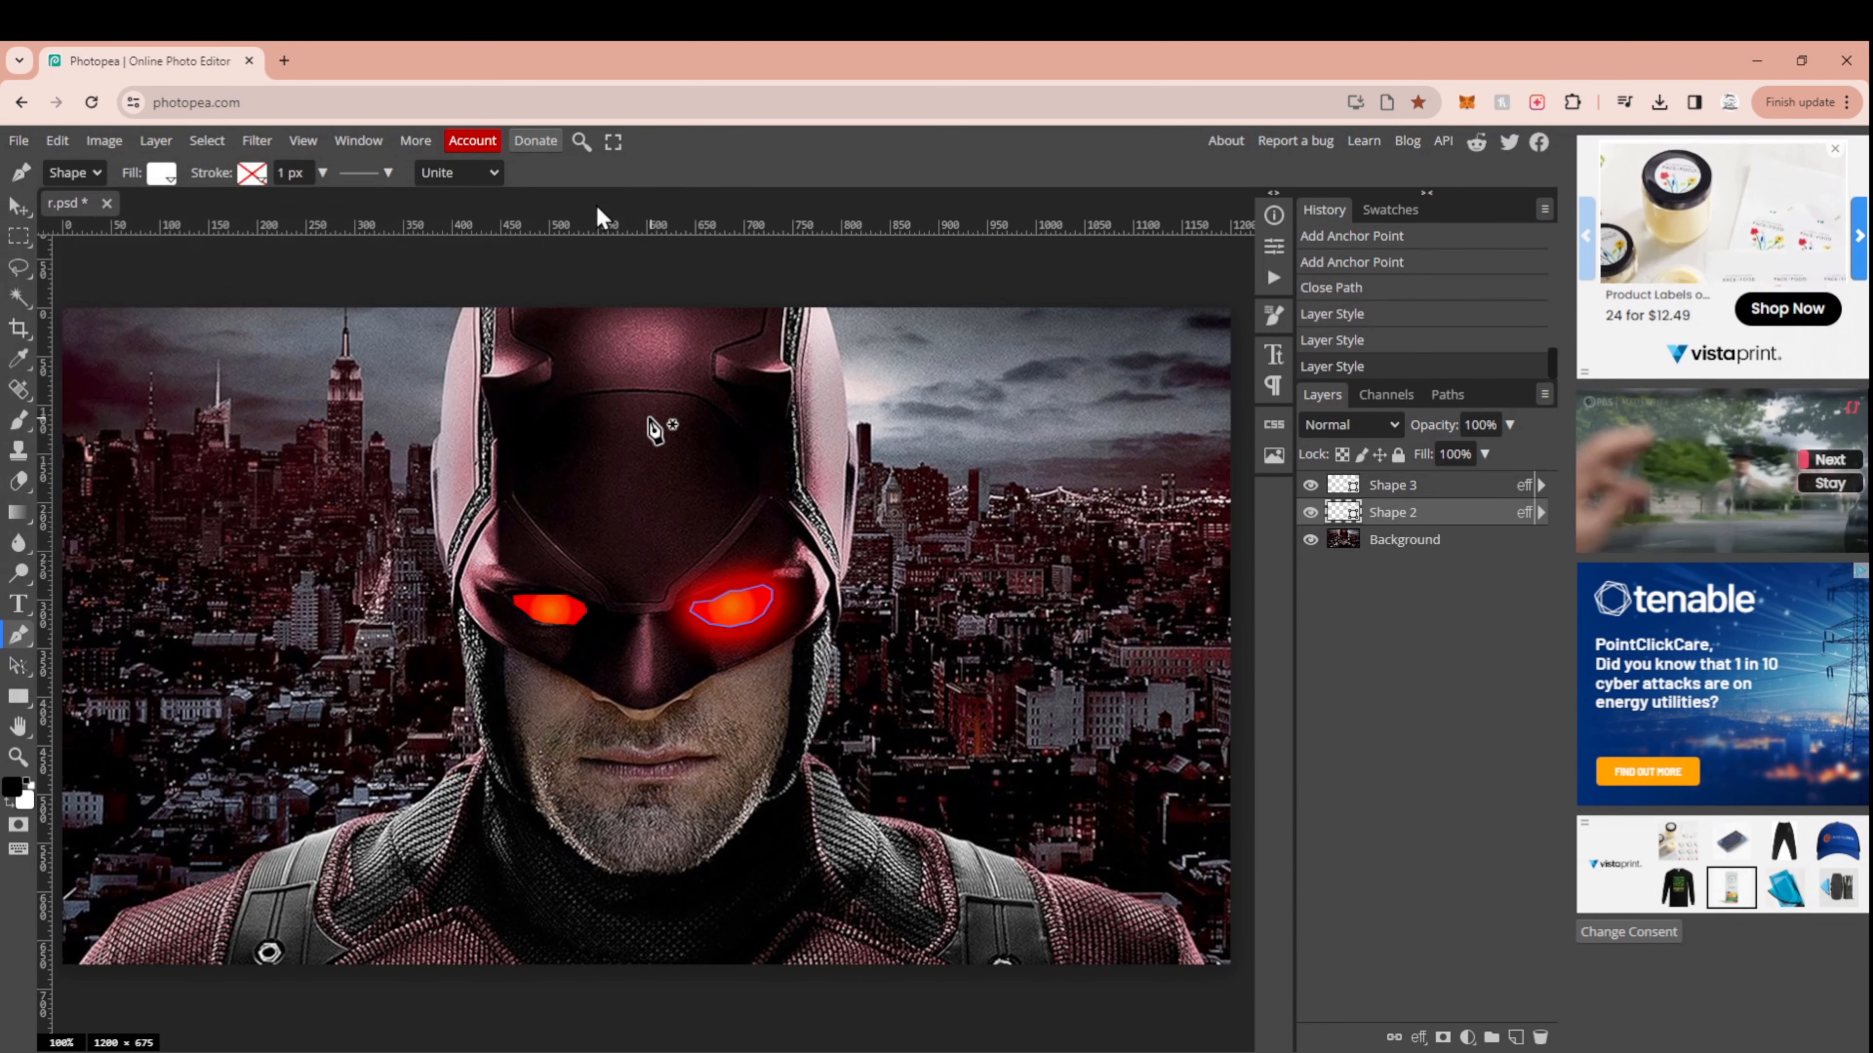
Step: Add the same red Outer Glow to the Shape 3 layer with its opacity at 89%, and apply it
click(1434, 494)
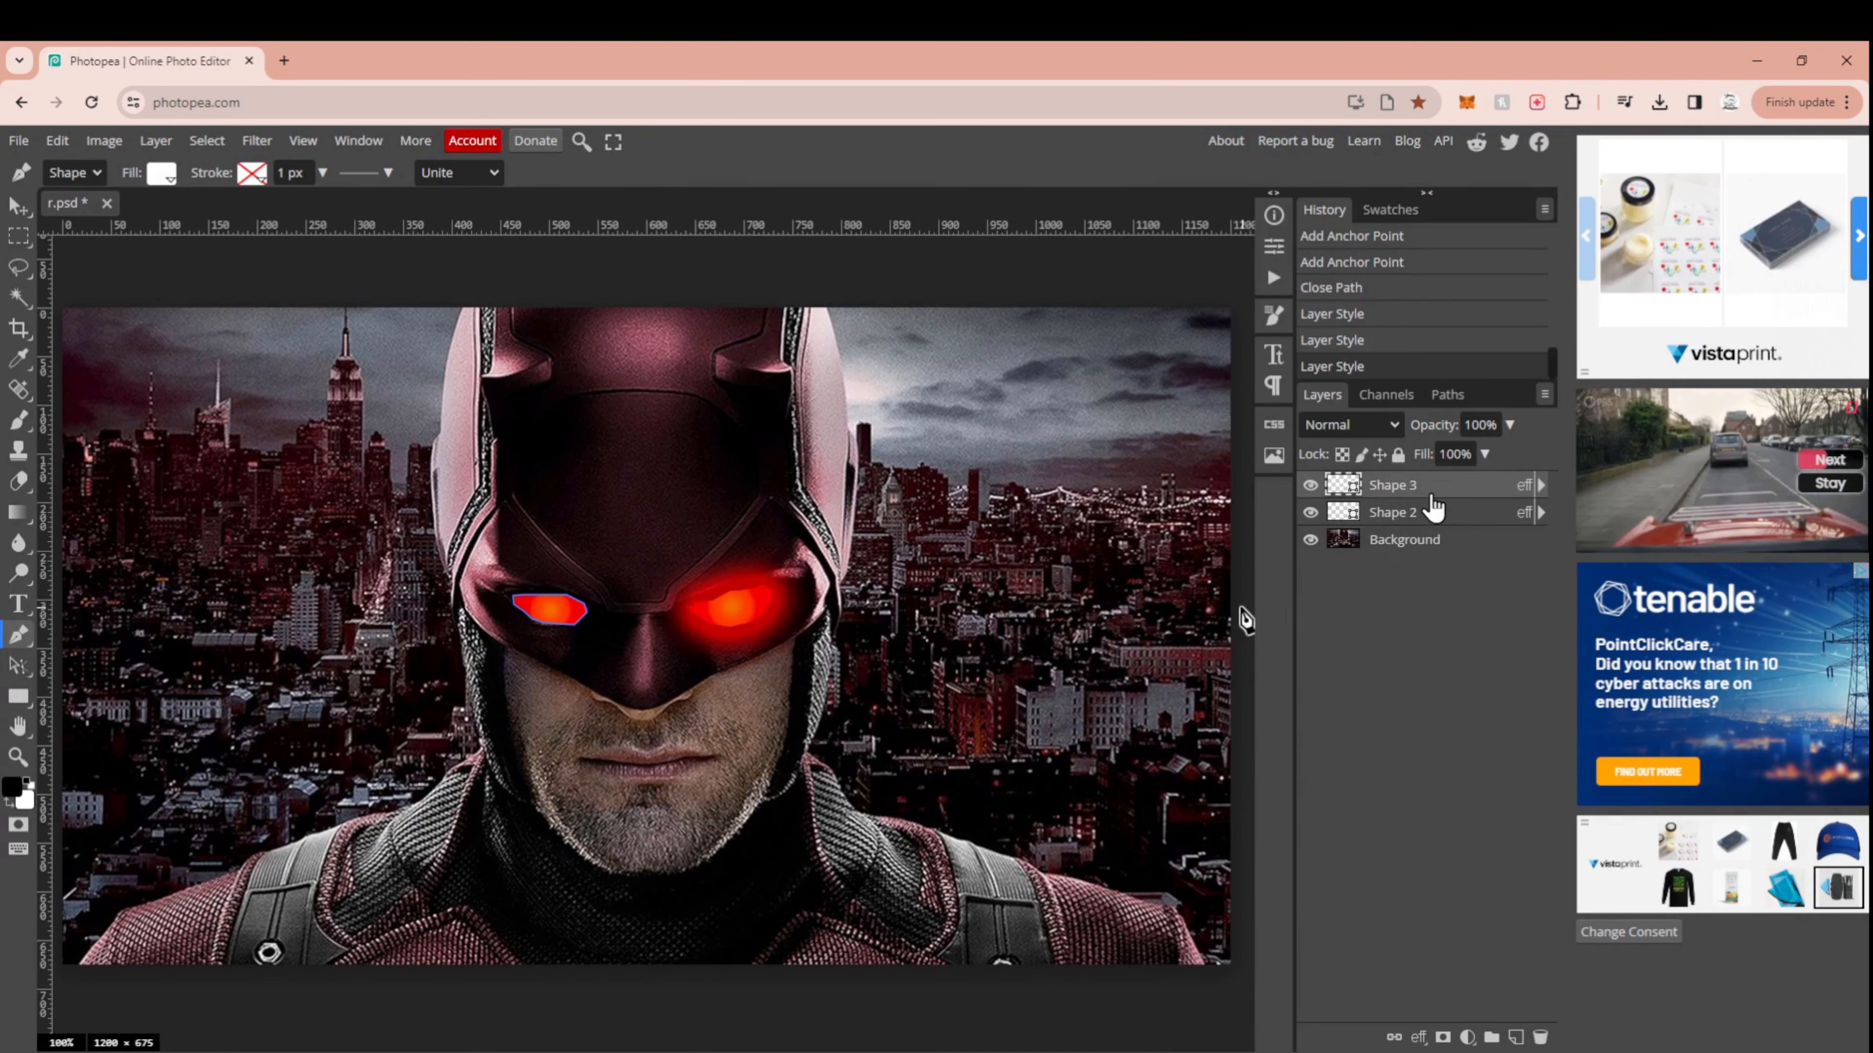
click(1419, 1039)
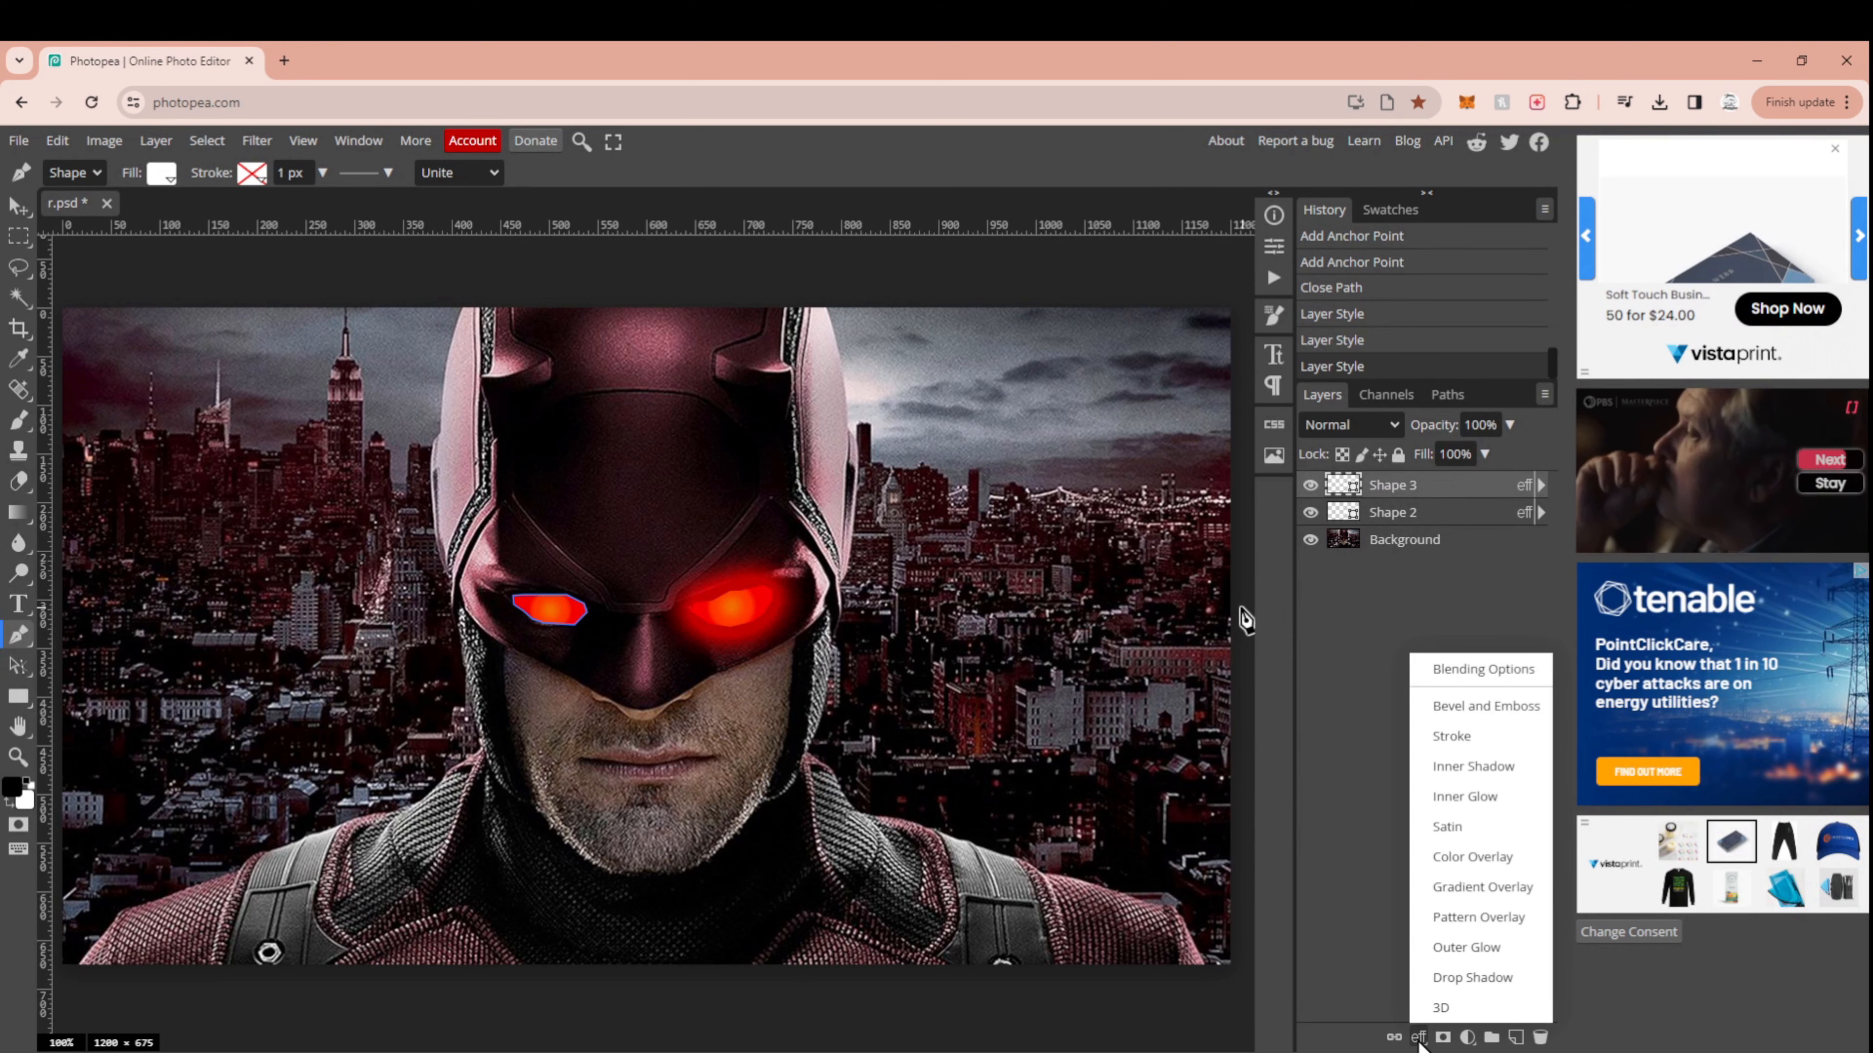
click(1460, 953)
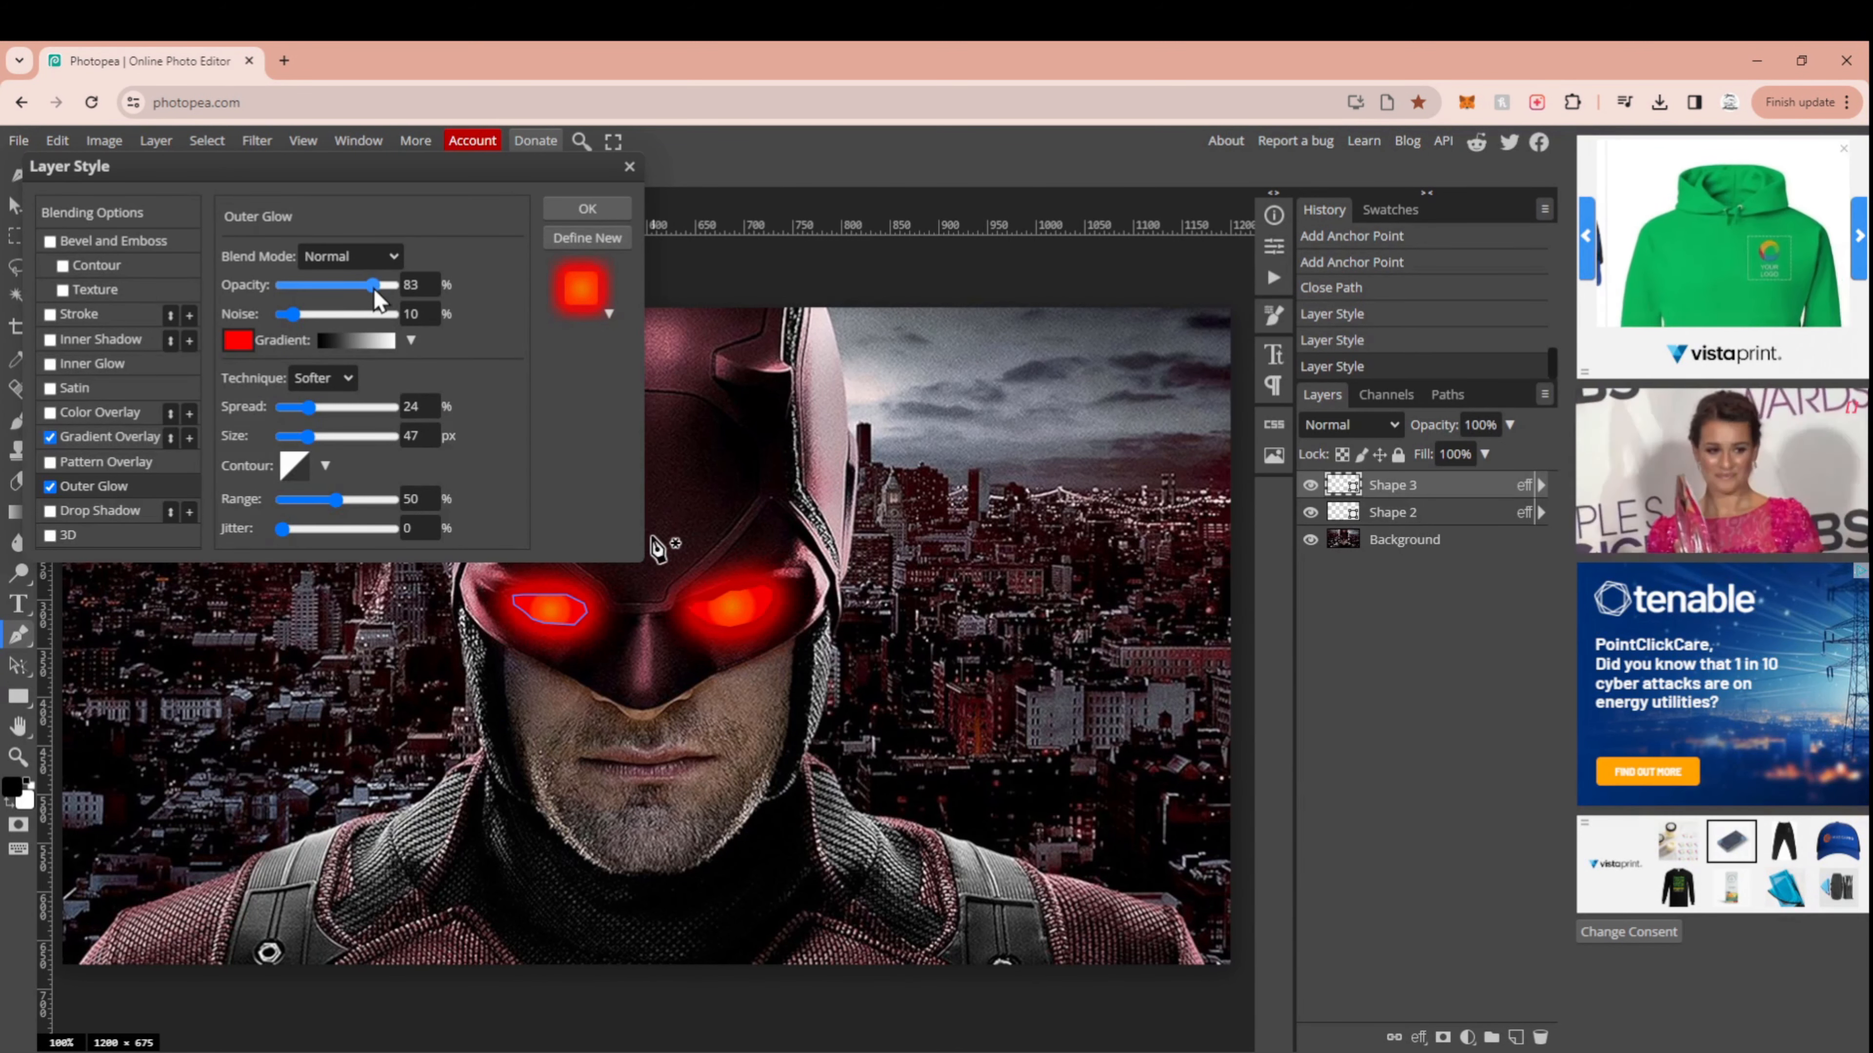
drag(373, 288, 381, 289)
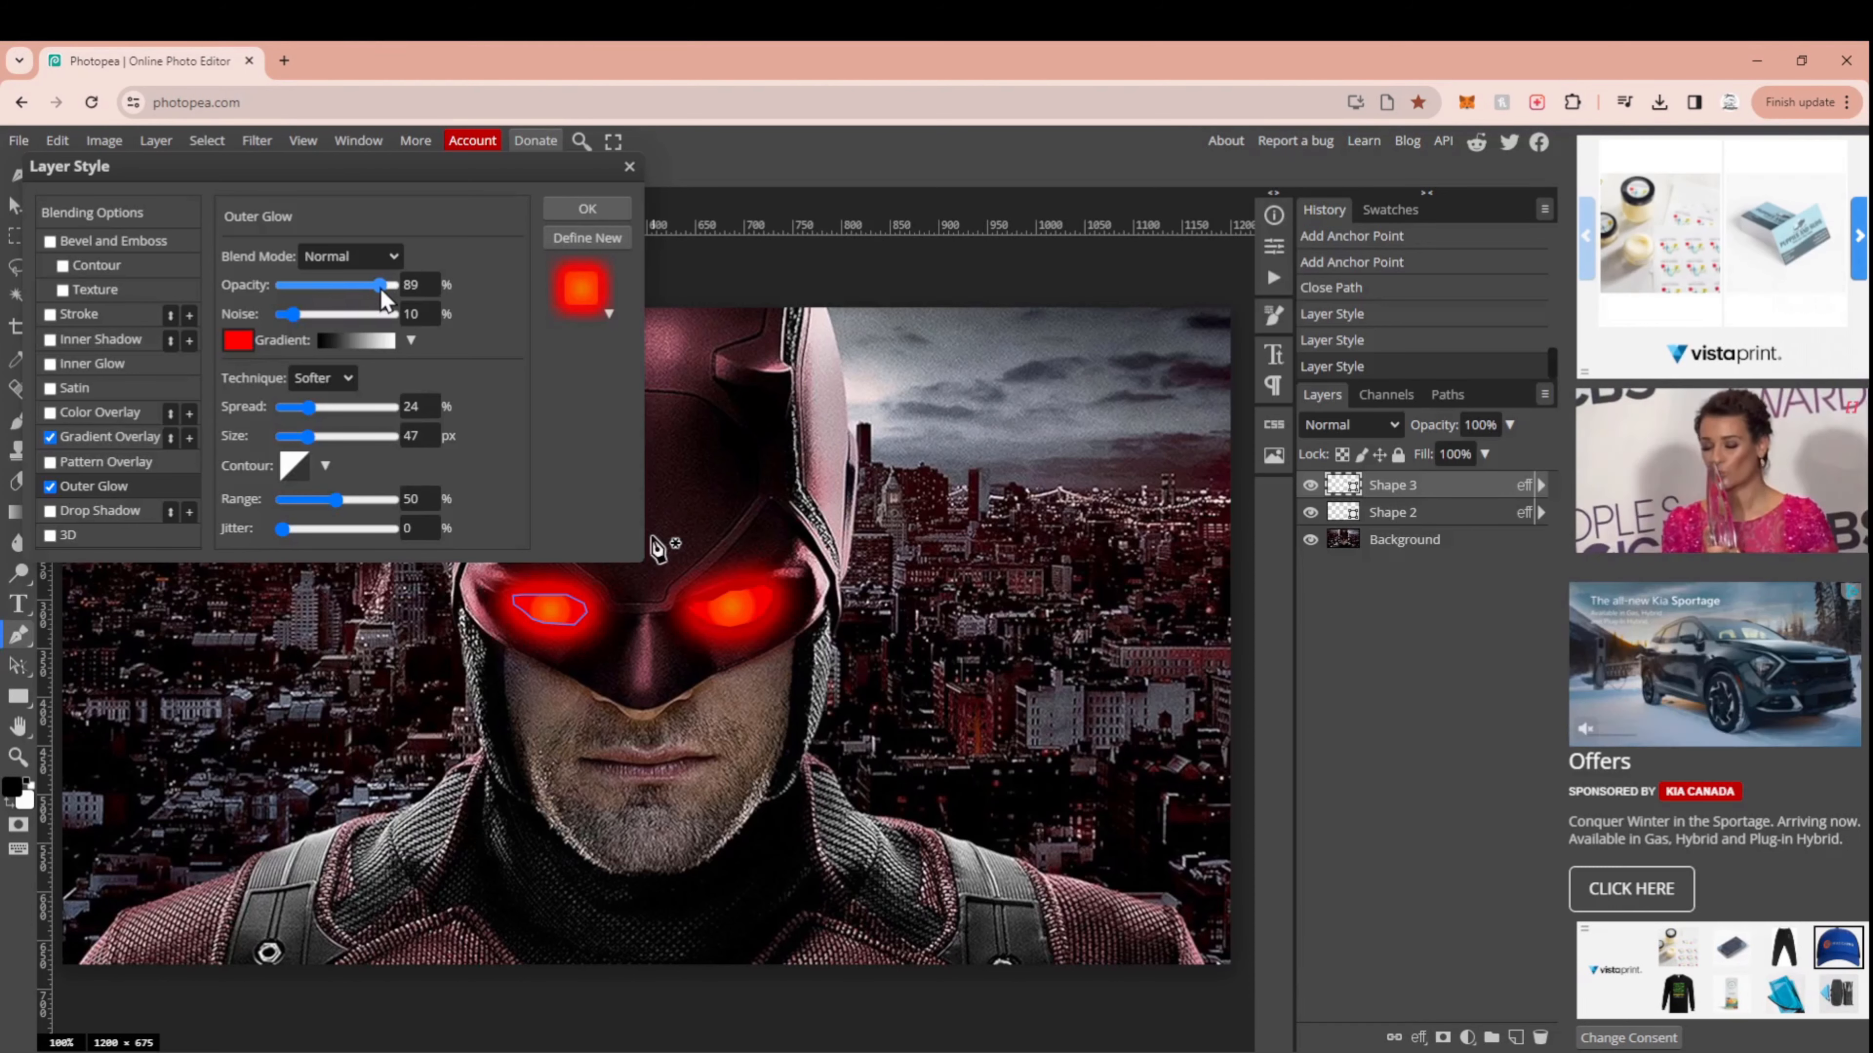
click(584, 209)
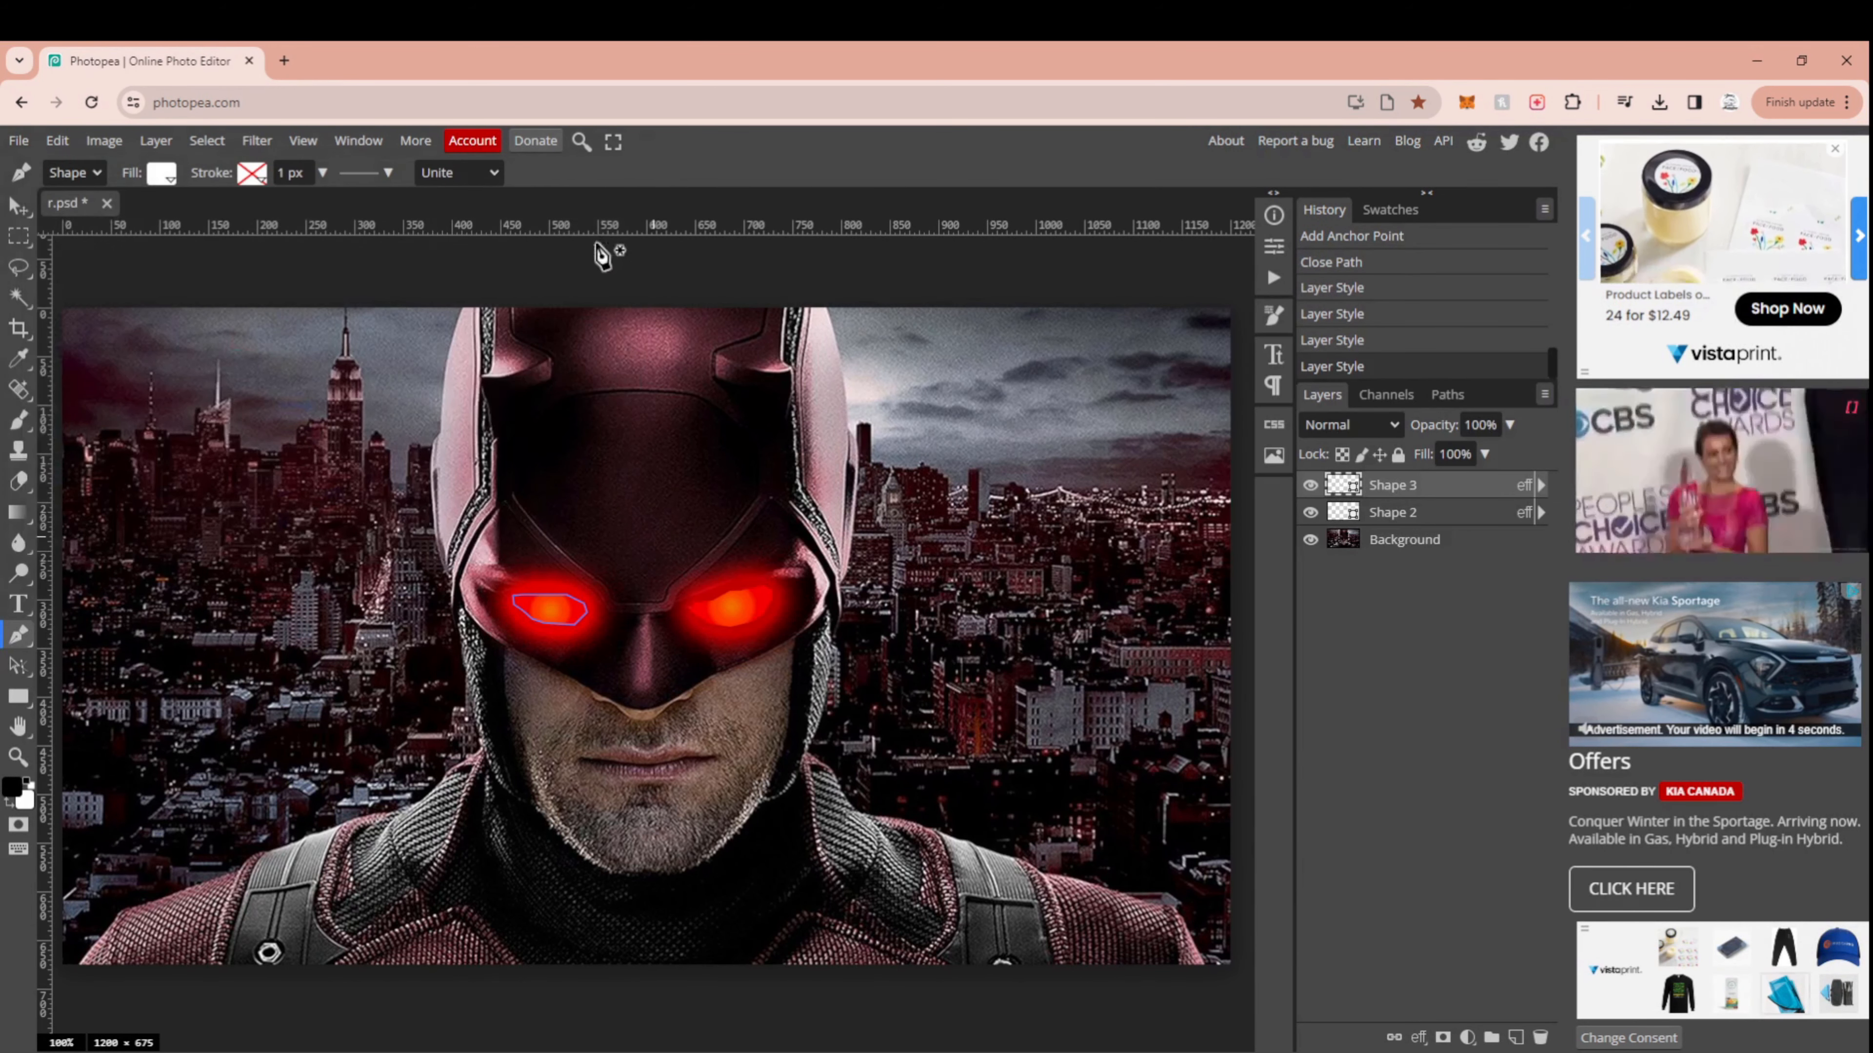
Step: Change the opacity of the Shape 2 layer's existing Outer Glow to 85% and apply it
click(1408, 515)
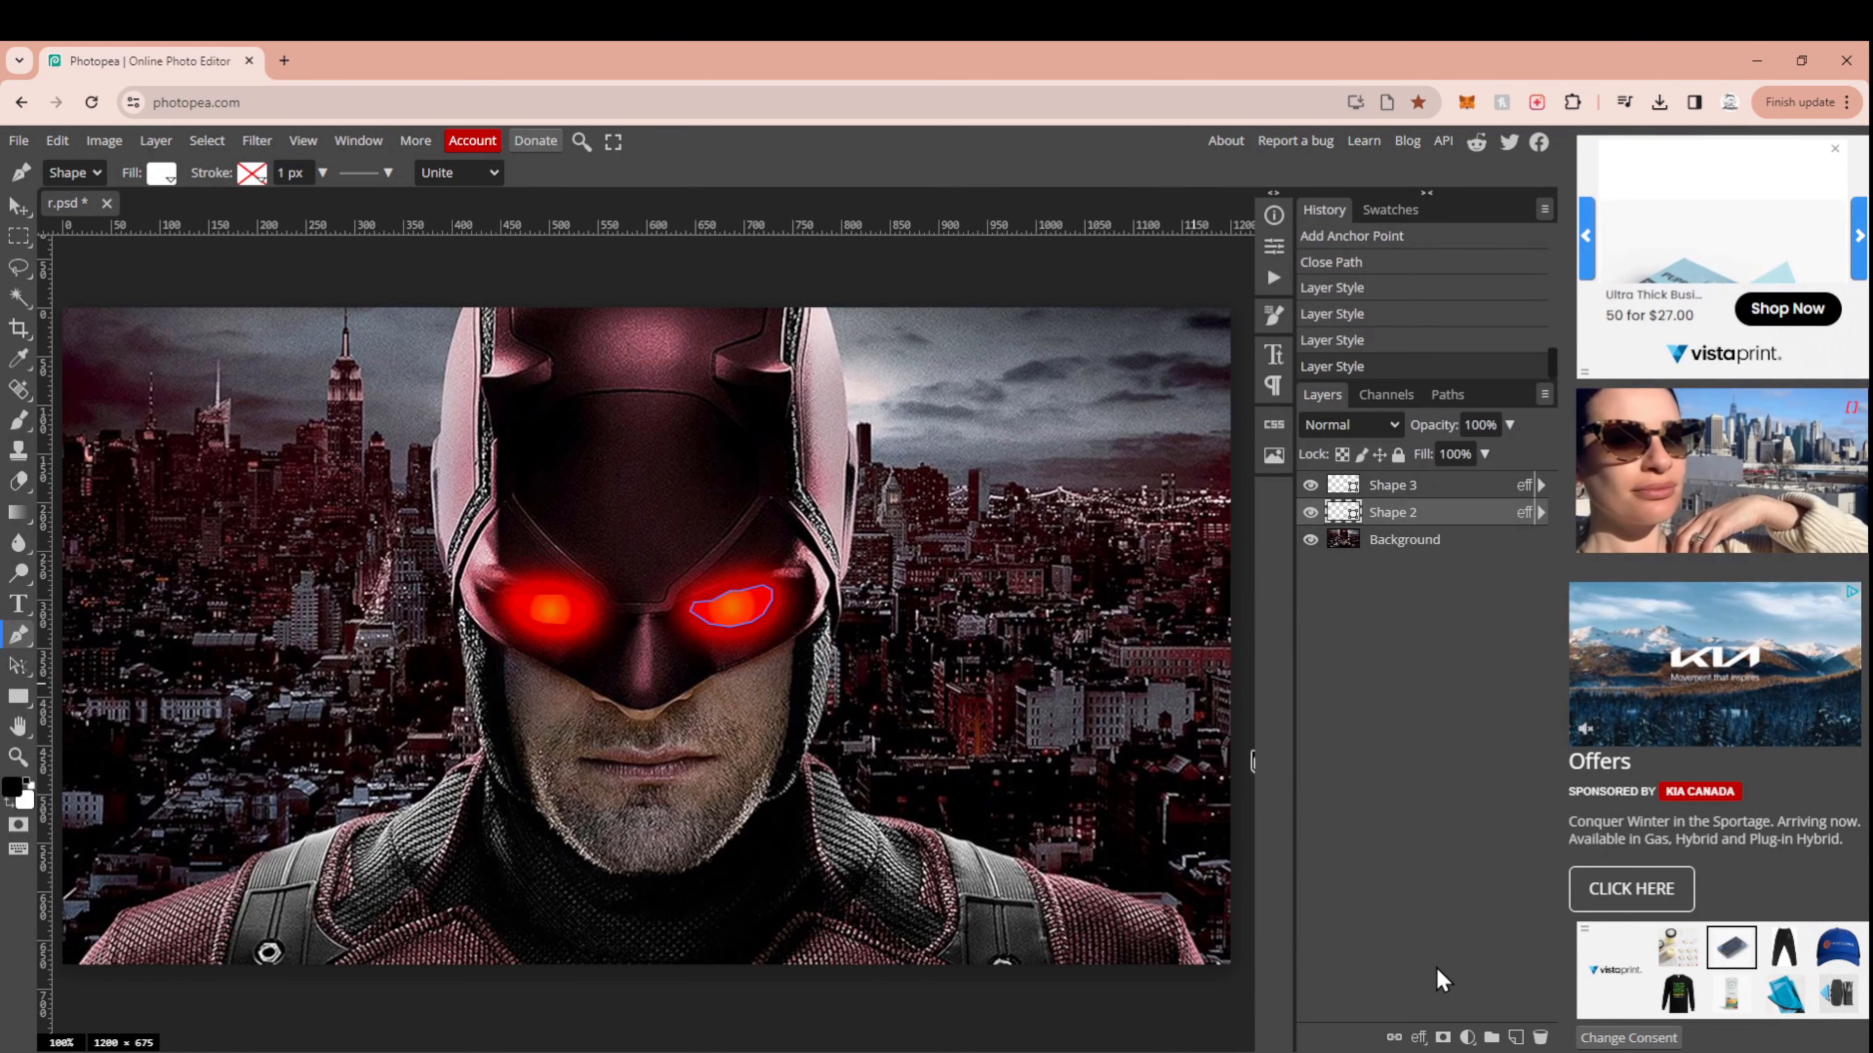
click(1541, 513)
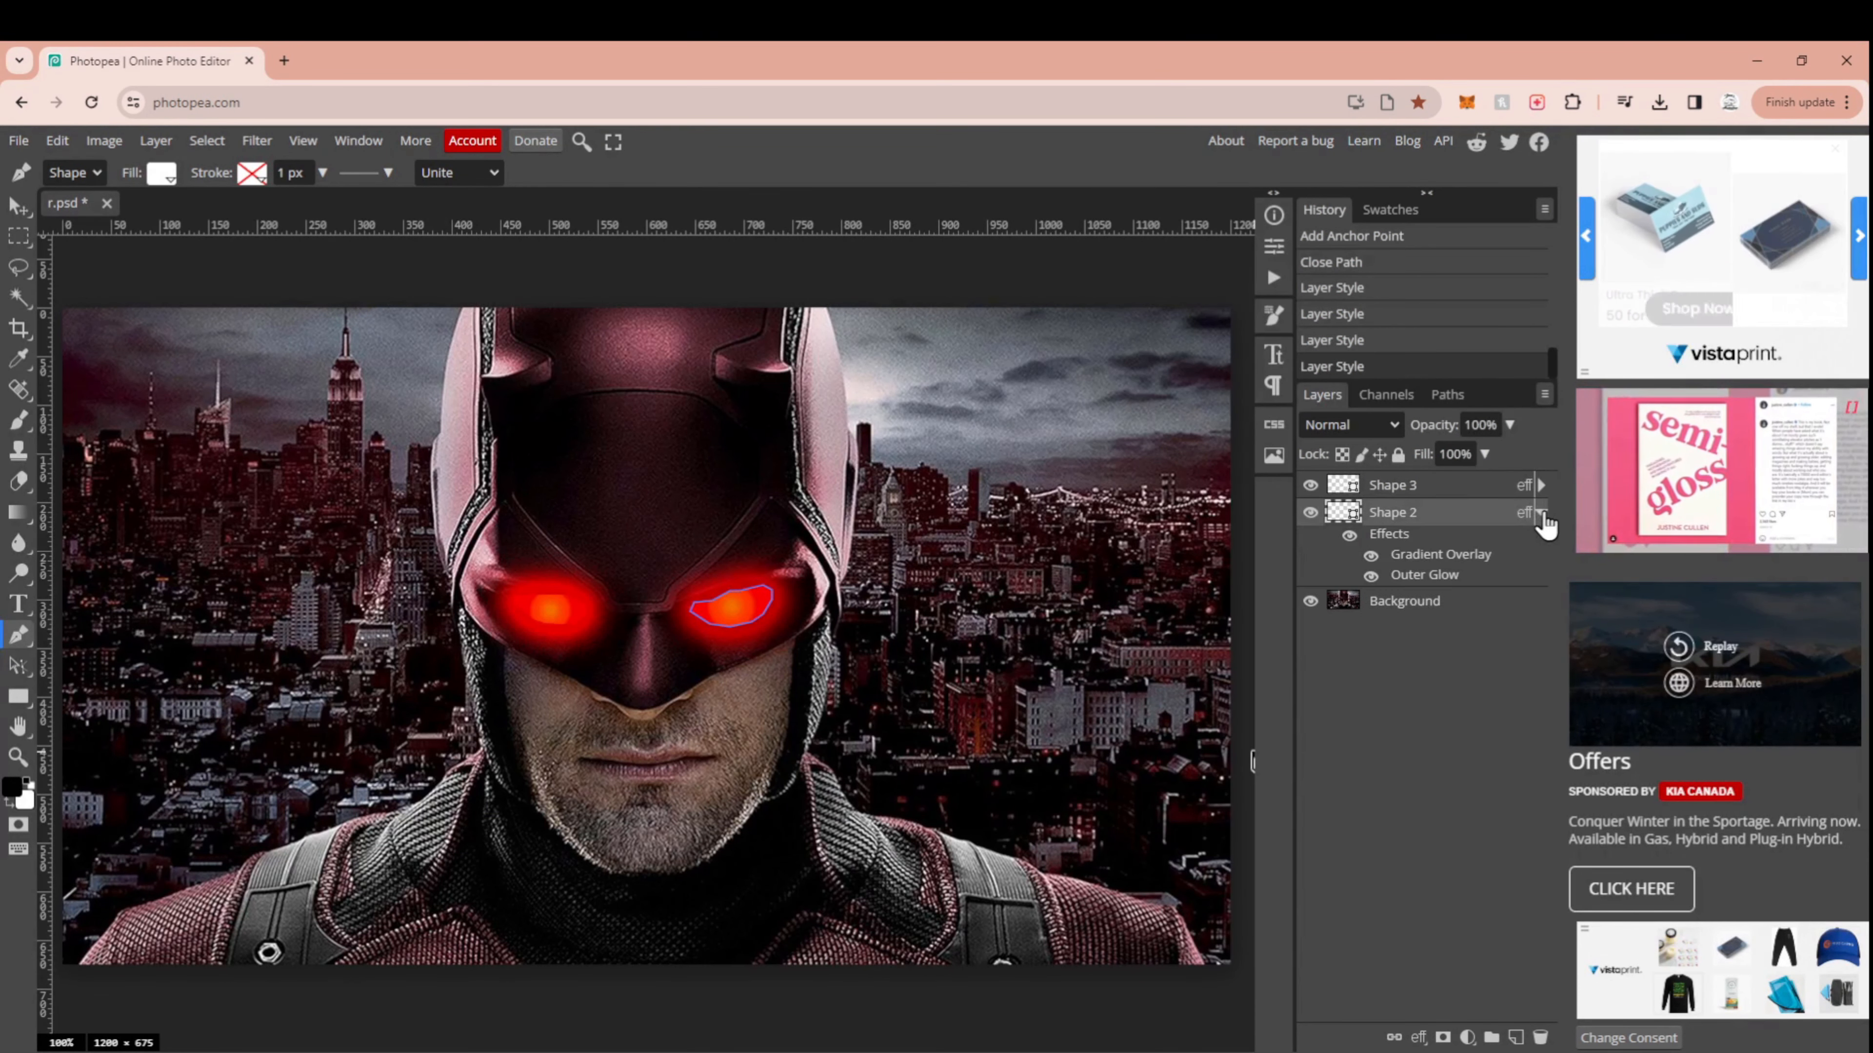
double_click(1425, 578)
drag(366, 289, 369, 291)
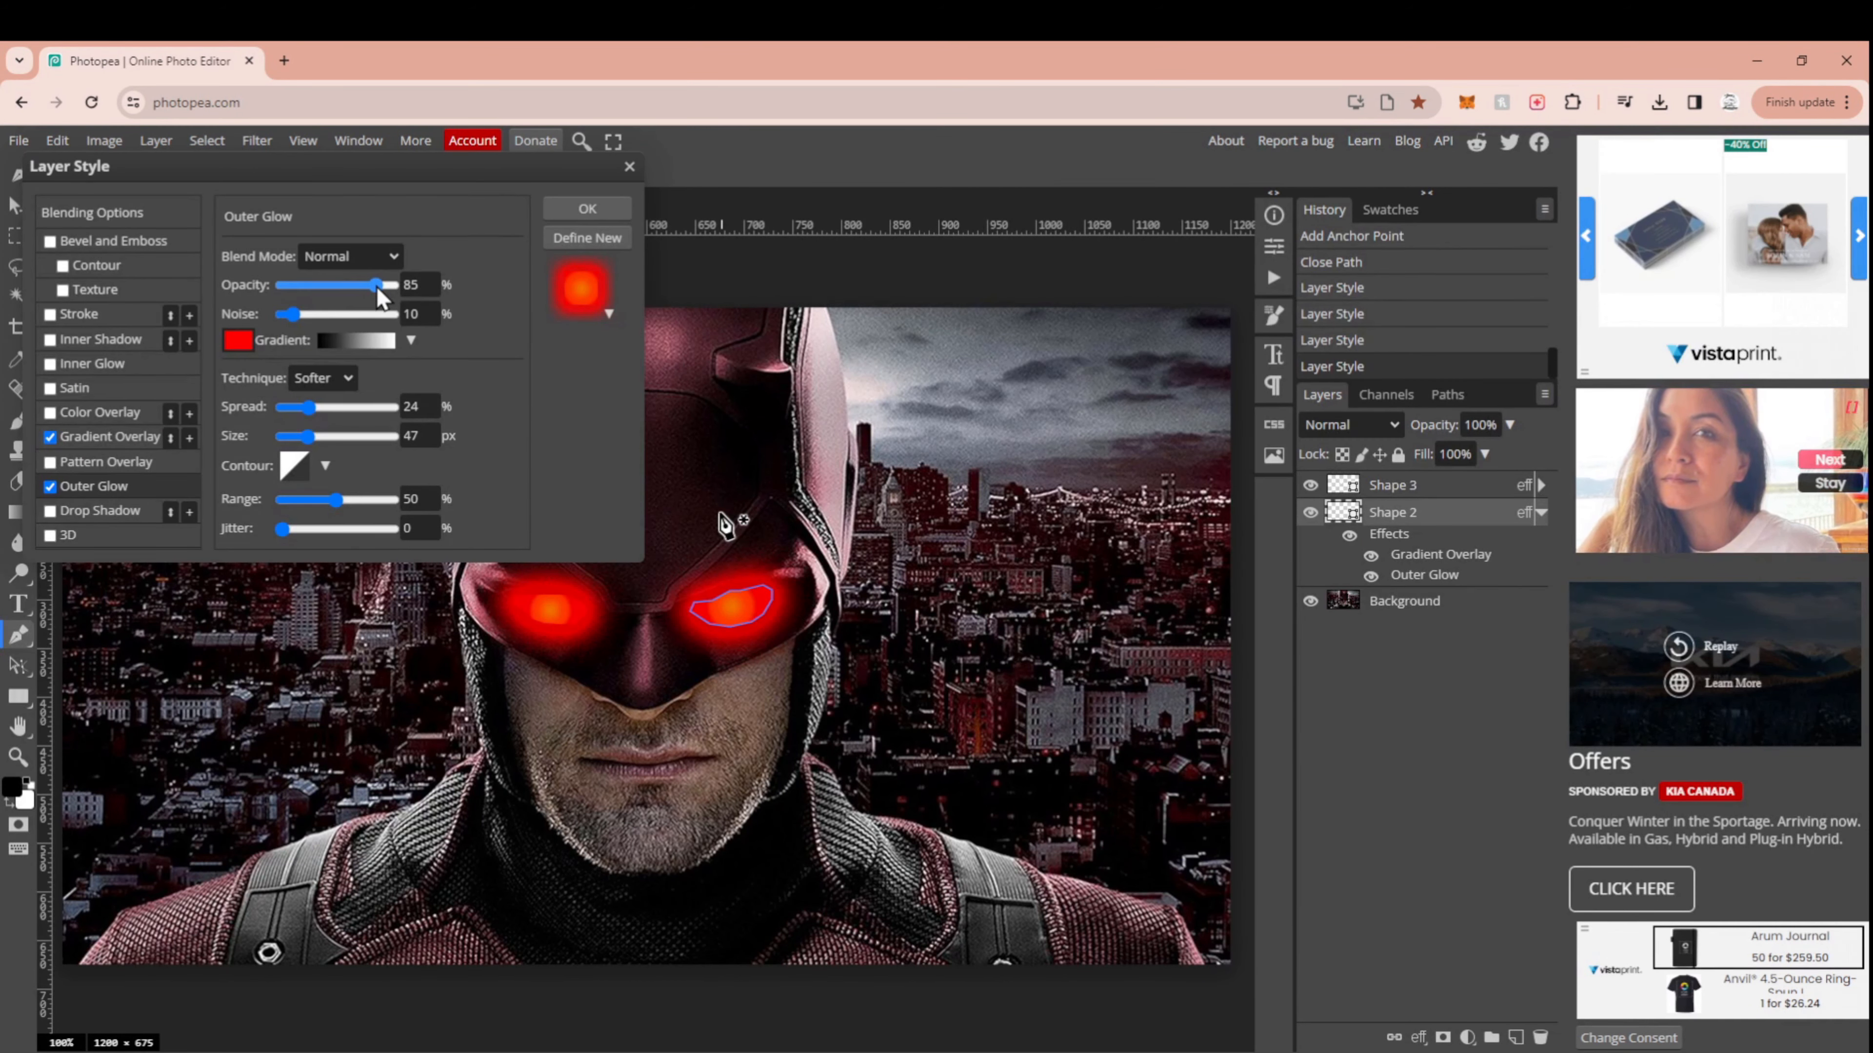
click(587, 208)
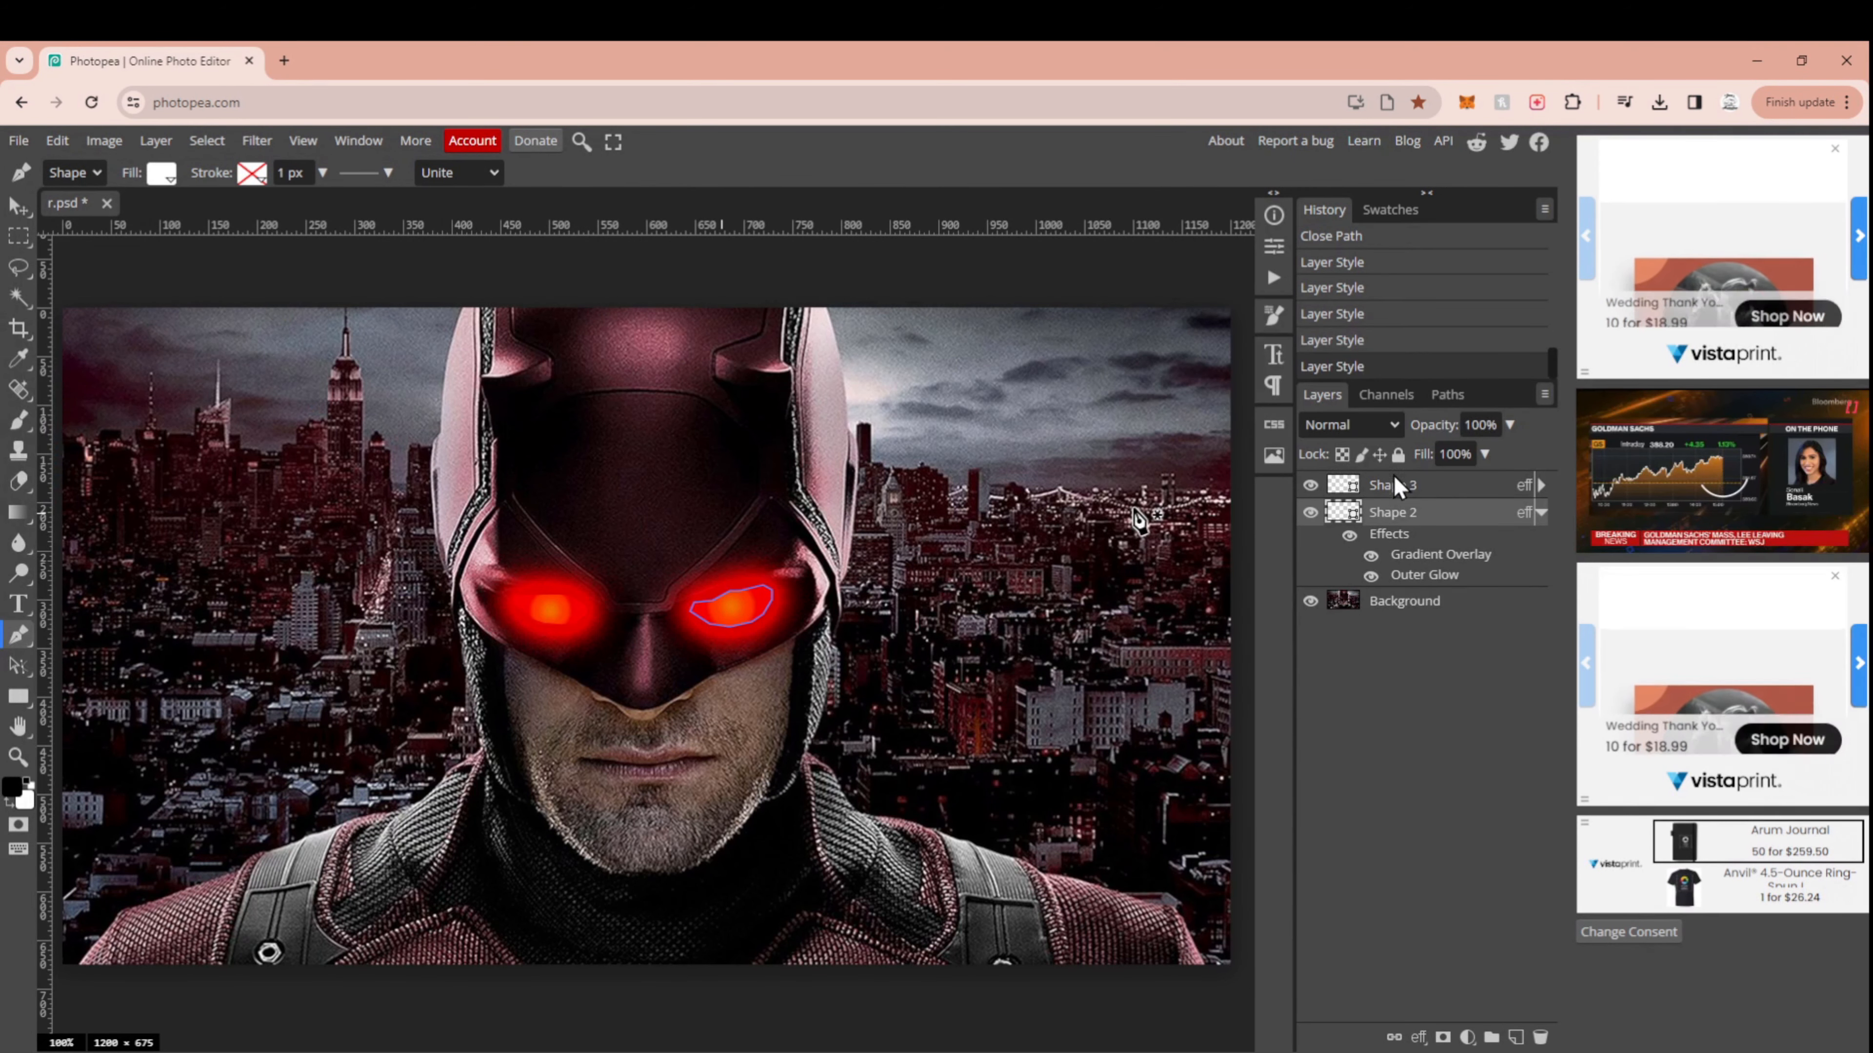
Step: Select the Background layer to clear the eye outlines and inspect the whole image at a smaller zoom
click(1406, 487)
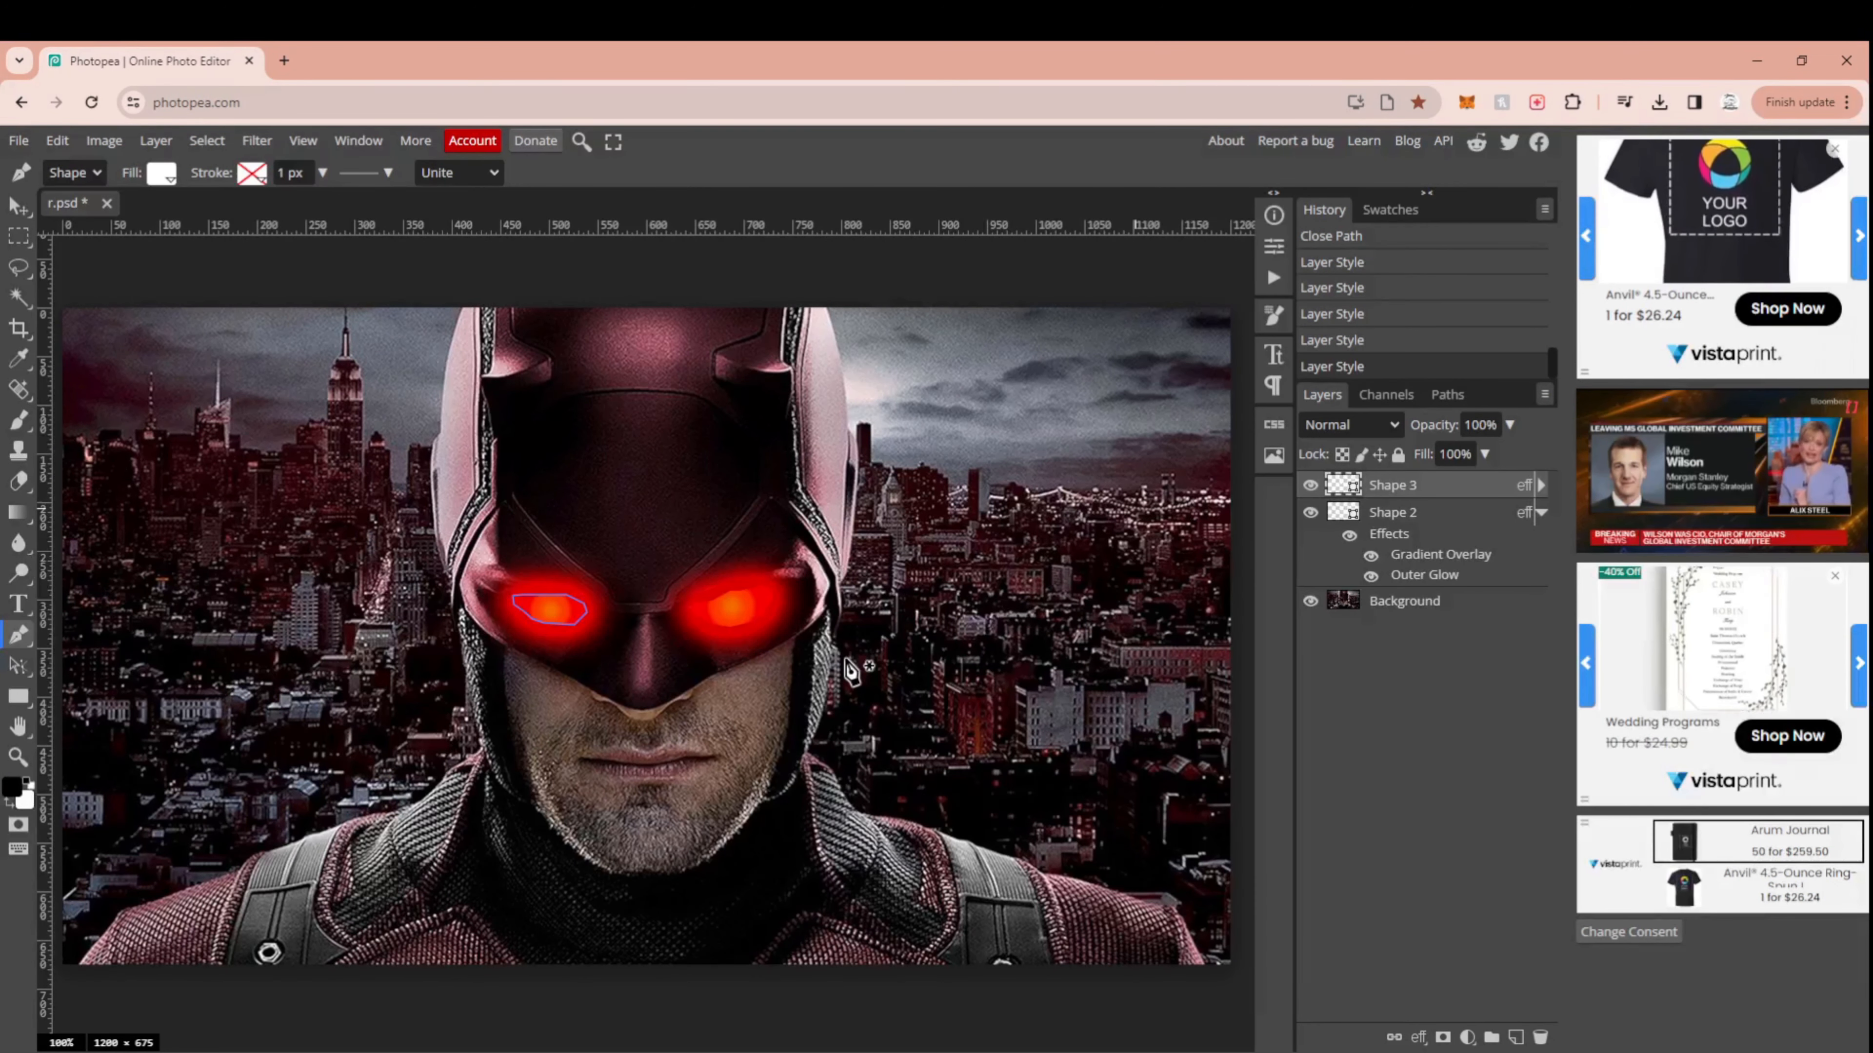
click(1448, 609)
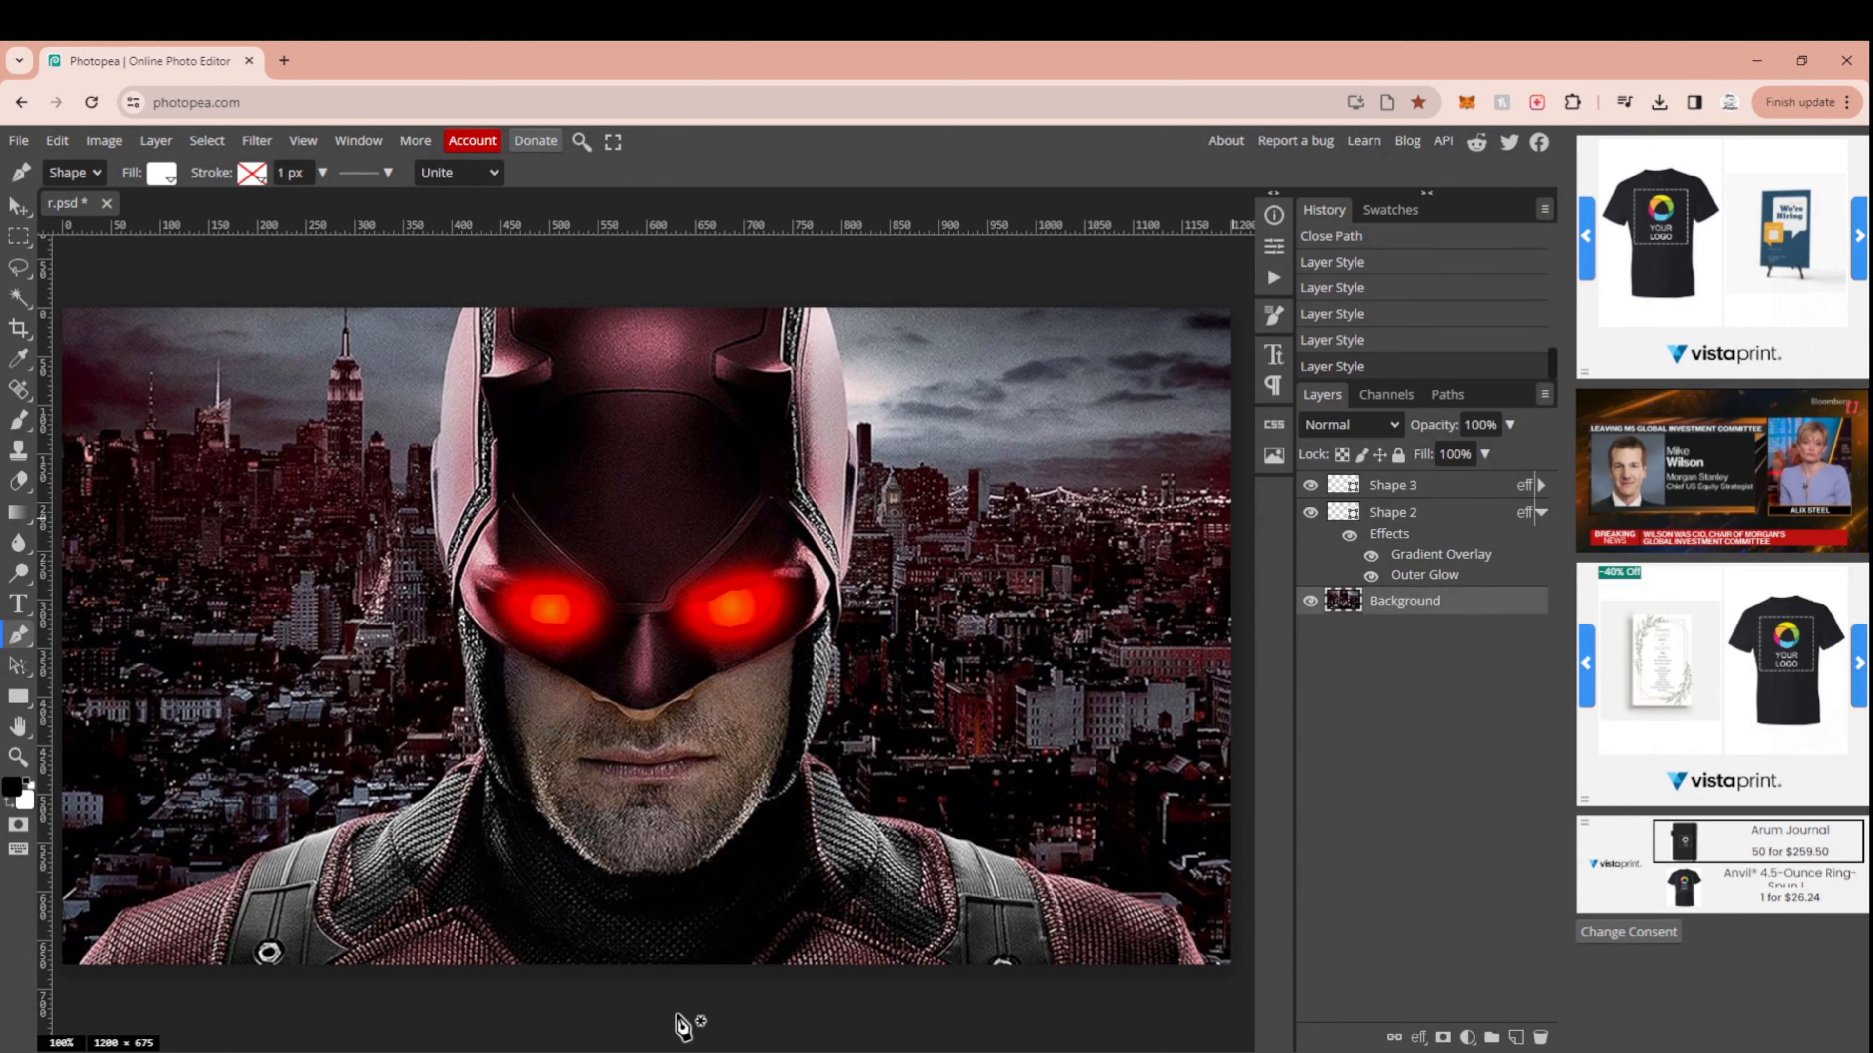
click(18, 756)
scroll(667, 672, down, 3)
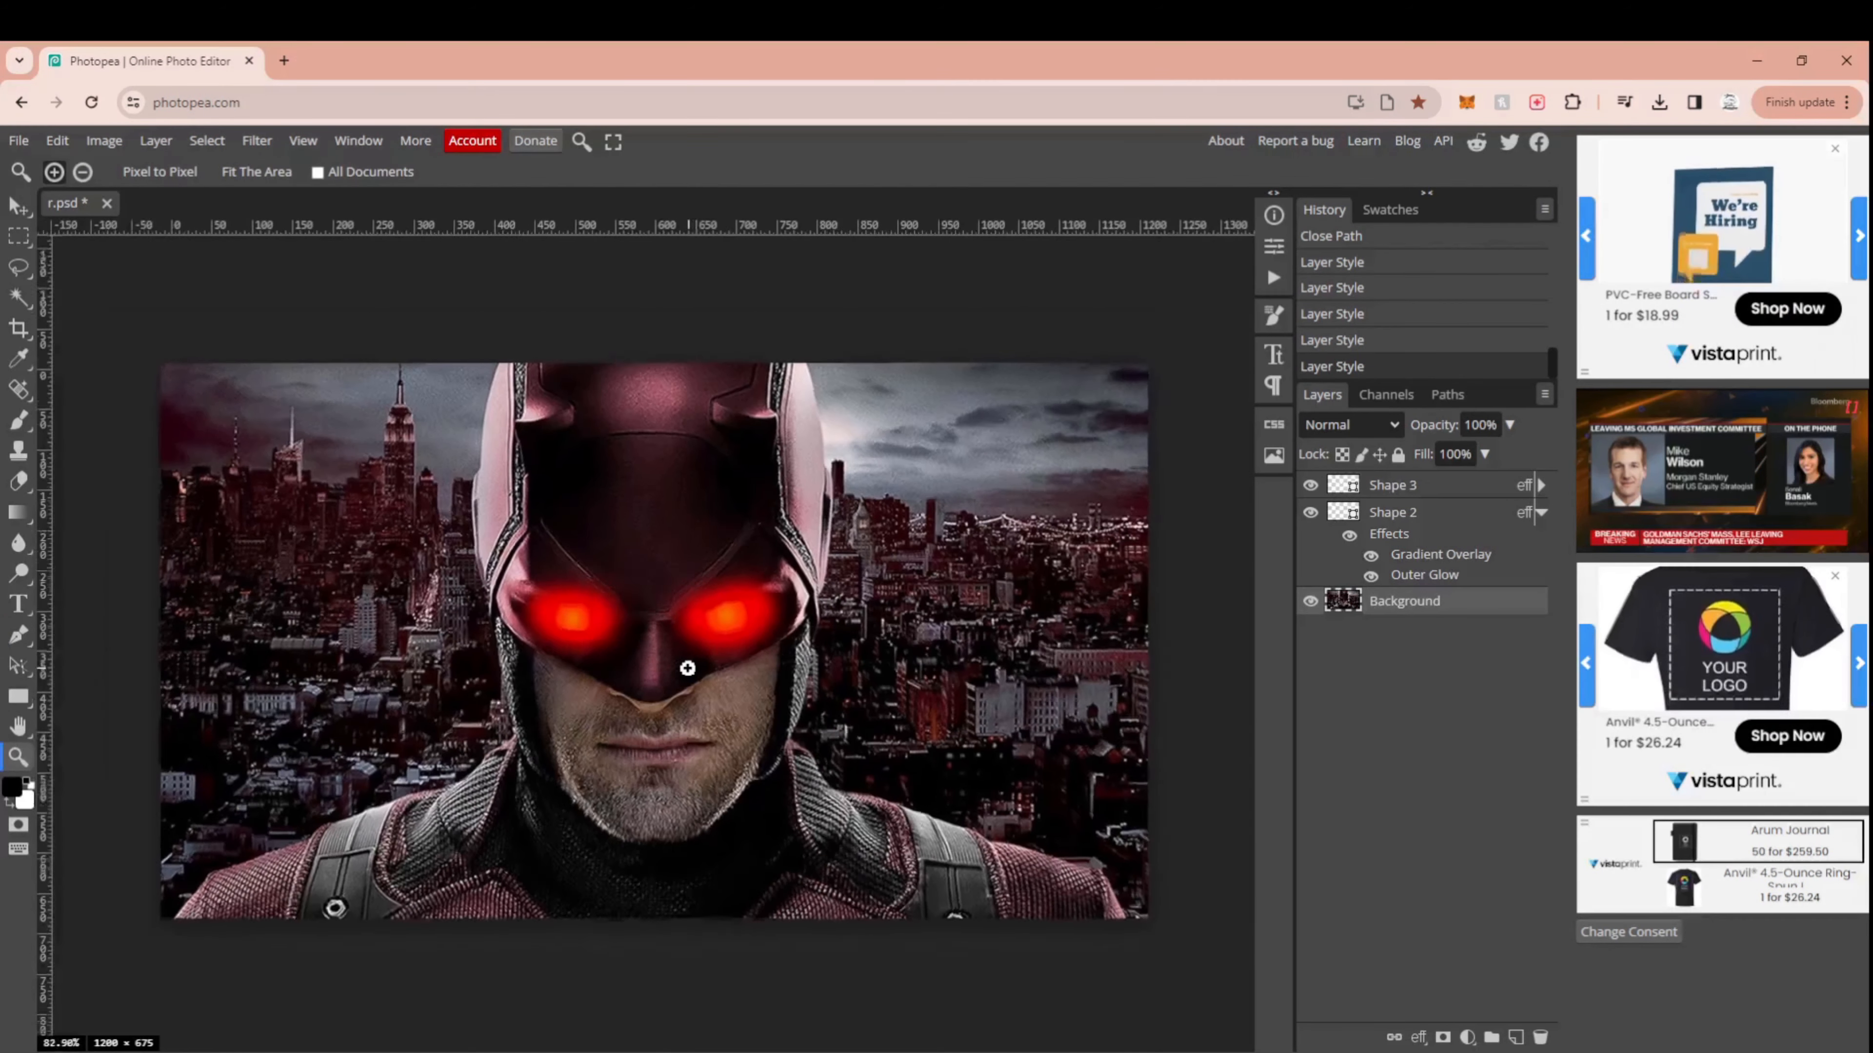